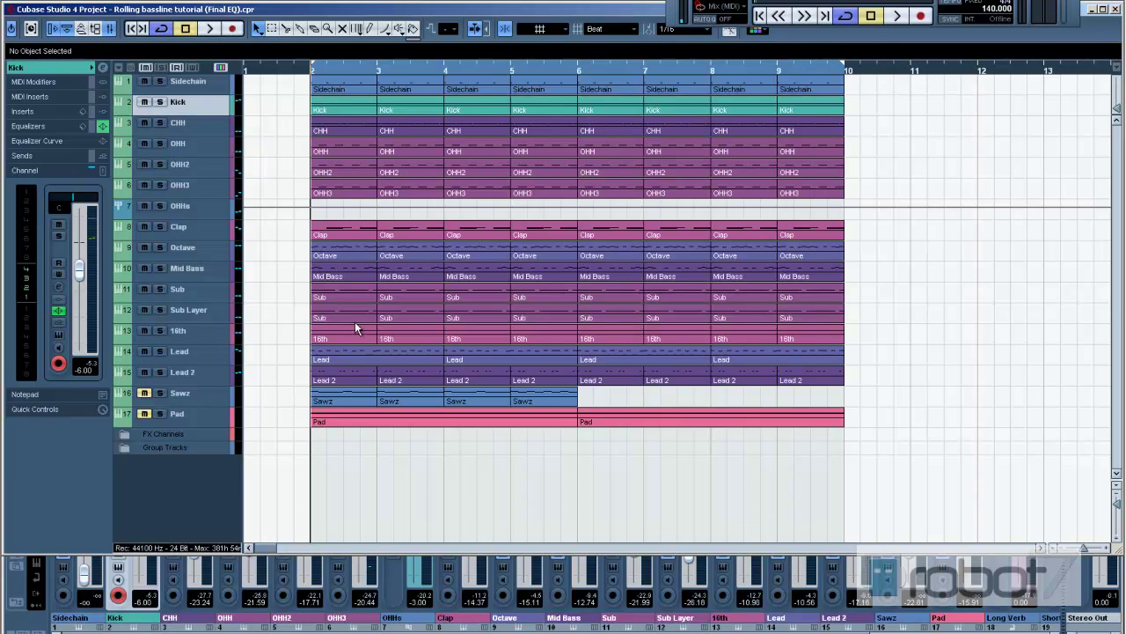
Play the full arrangement from just before bar 2, check the channel levels in the mixer, and return the cursor to the start.
{"action": "left_click", "coordinate": [276, 68]}
{"action": "key", "text": "space"}
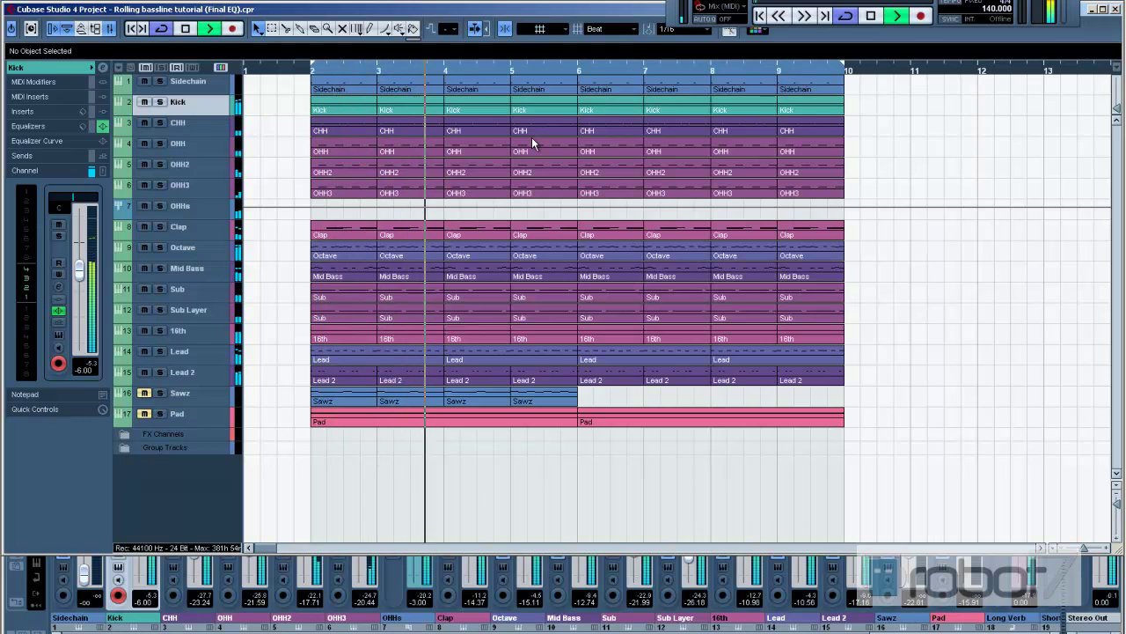
{"action": "key", "text": "F3"}
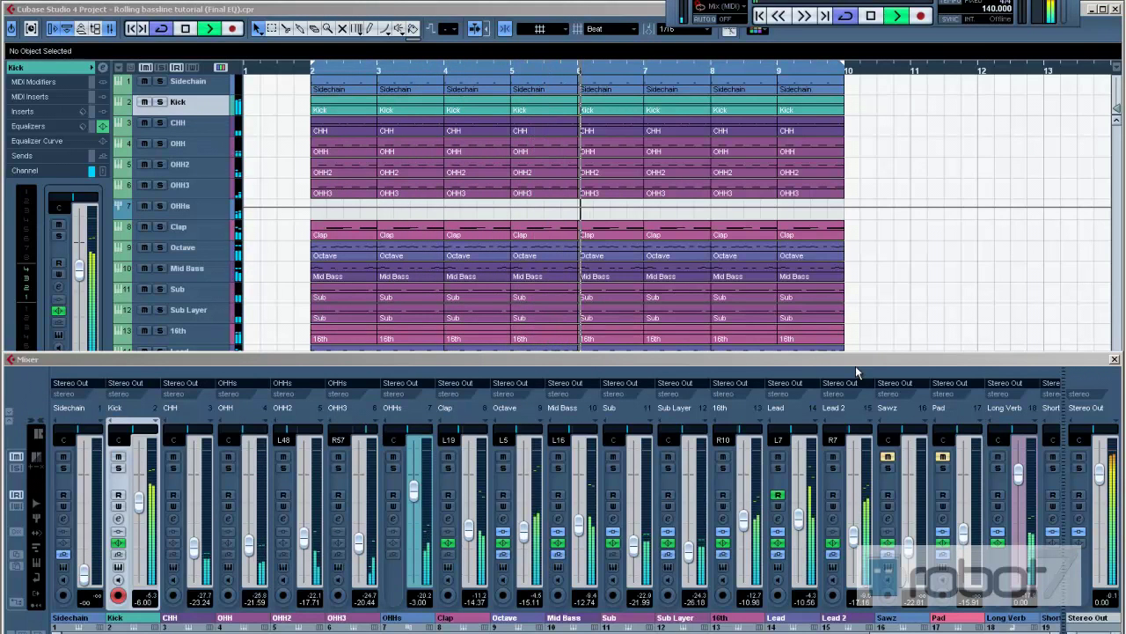
{"action": "key", "text": "F3"}
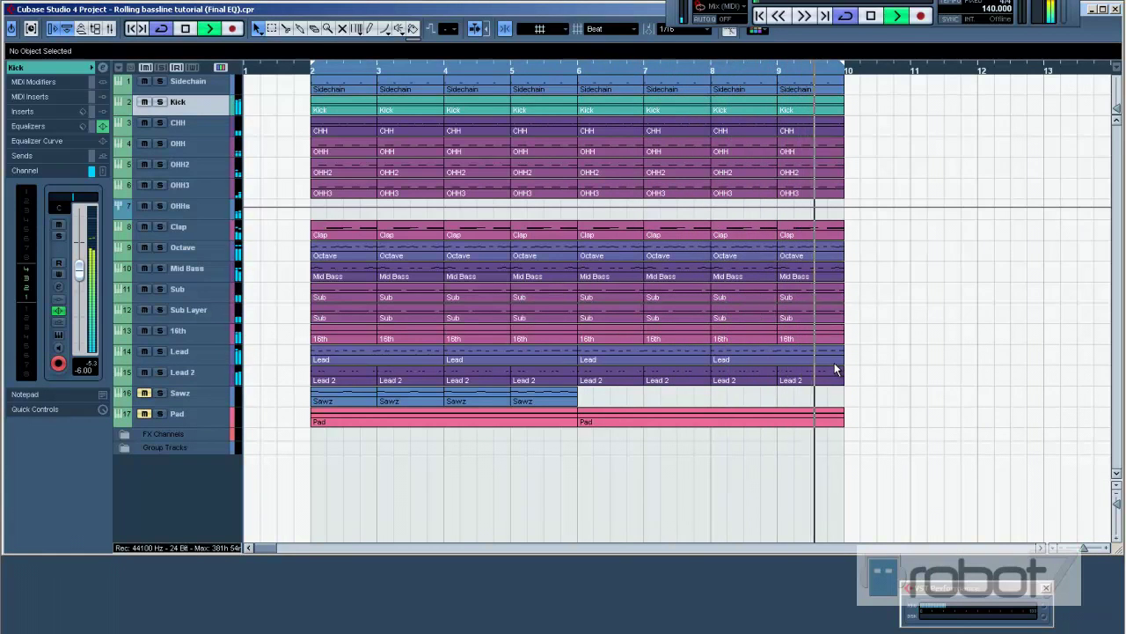
{"action": "key", "text": "space"}
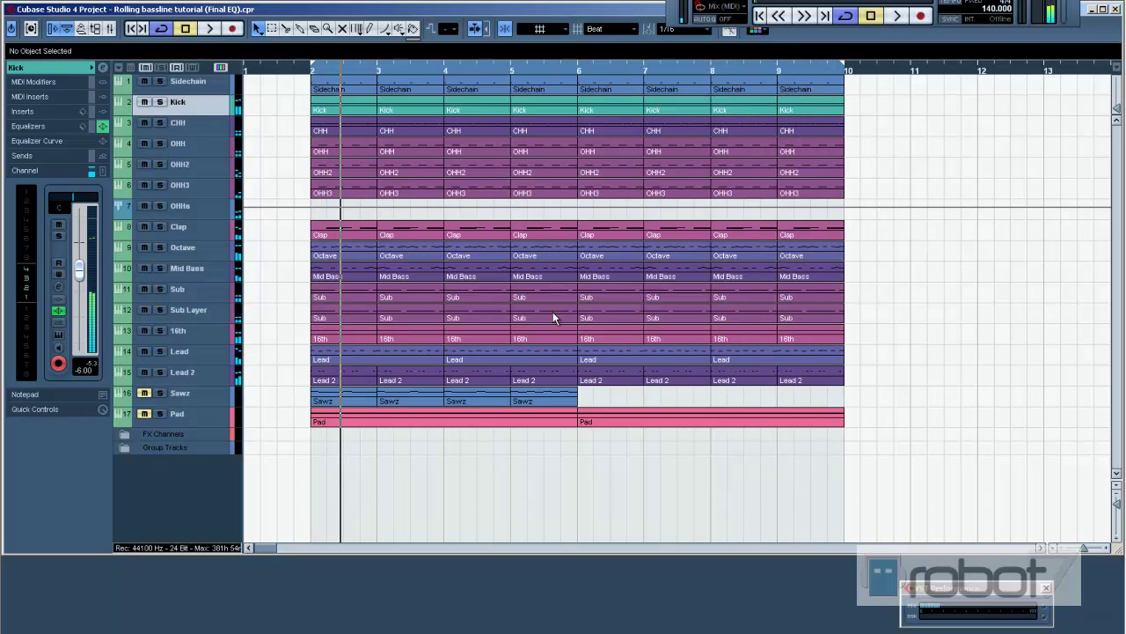
{"action": "left_click", "coordinate": [276, 73]}
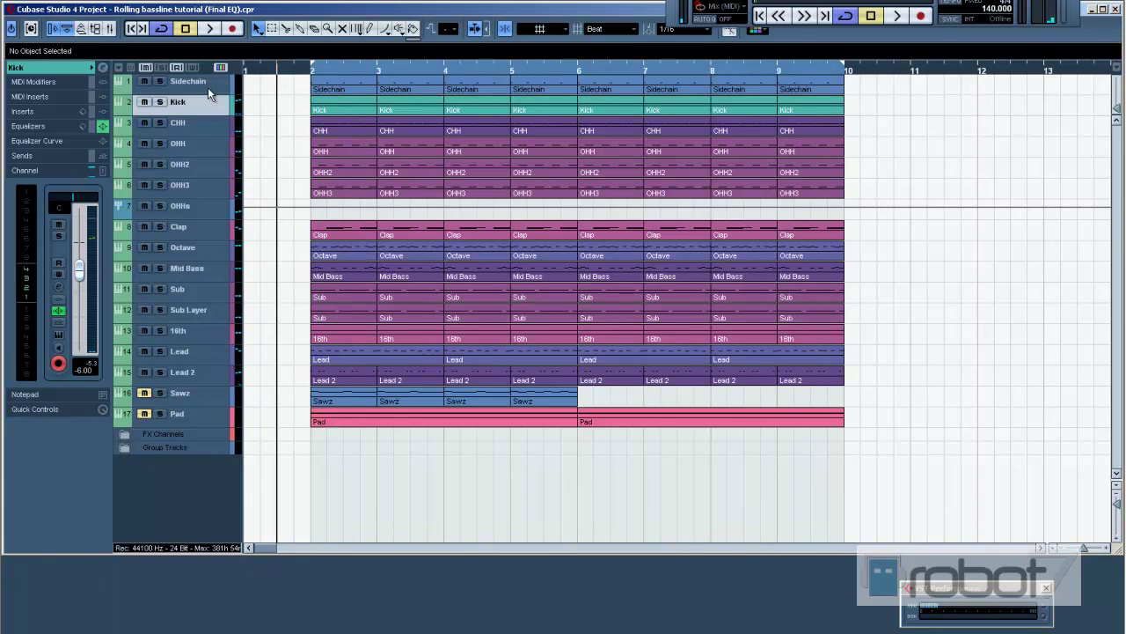
Open the Sidechain track's instrument to examine its loaded kick sample, and close it.
{"action": "left_click", "coordinate": [208, 87]}
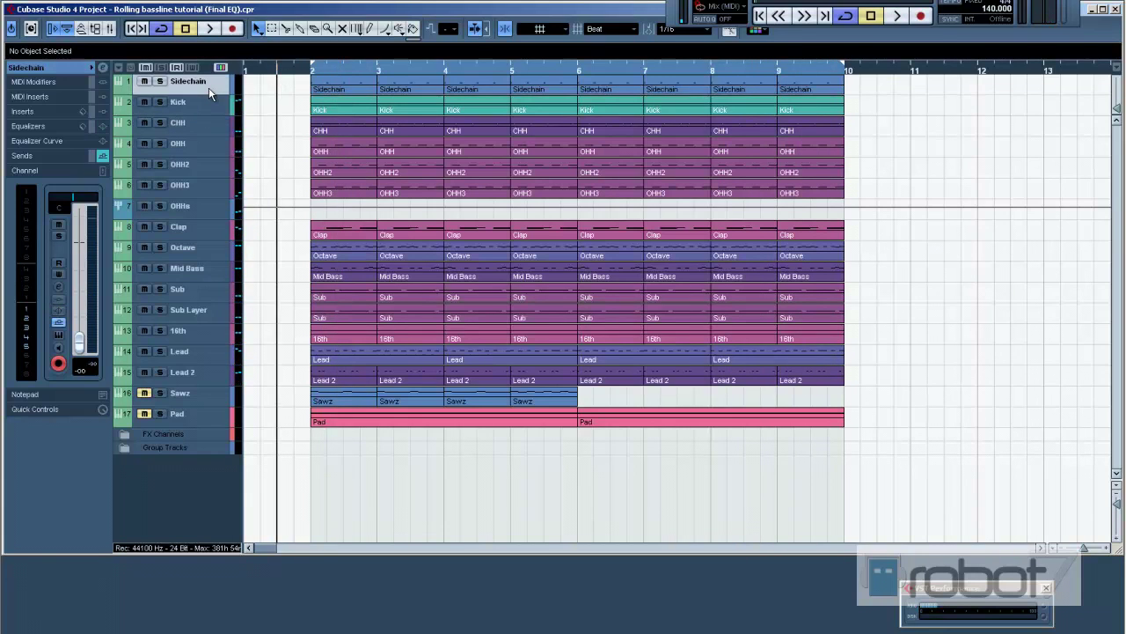
{"action": "left_click", "coordinate": [57, 331]}
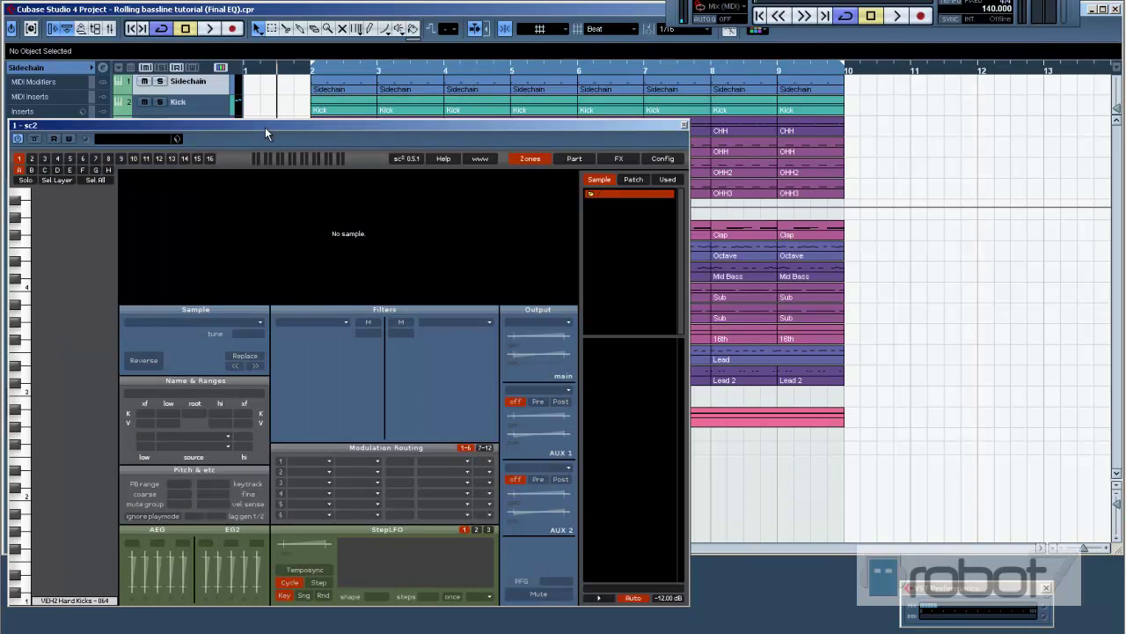
{"action": "left_click_drag", "start_coordinate": [265, 127], "coordinate": [302, 130]}
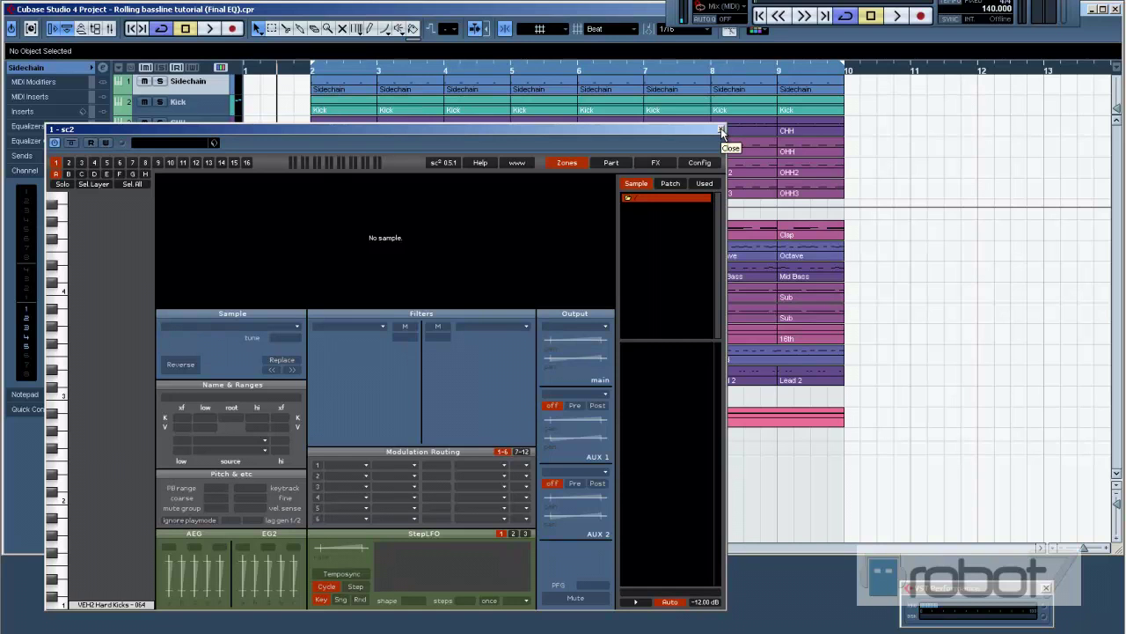
{"action": "left_click", "coordinate": [721, 129]}
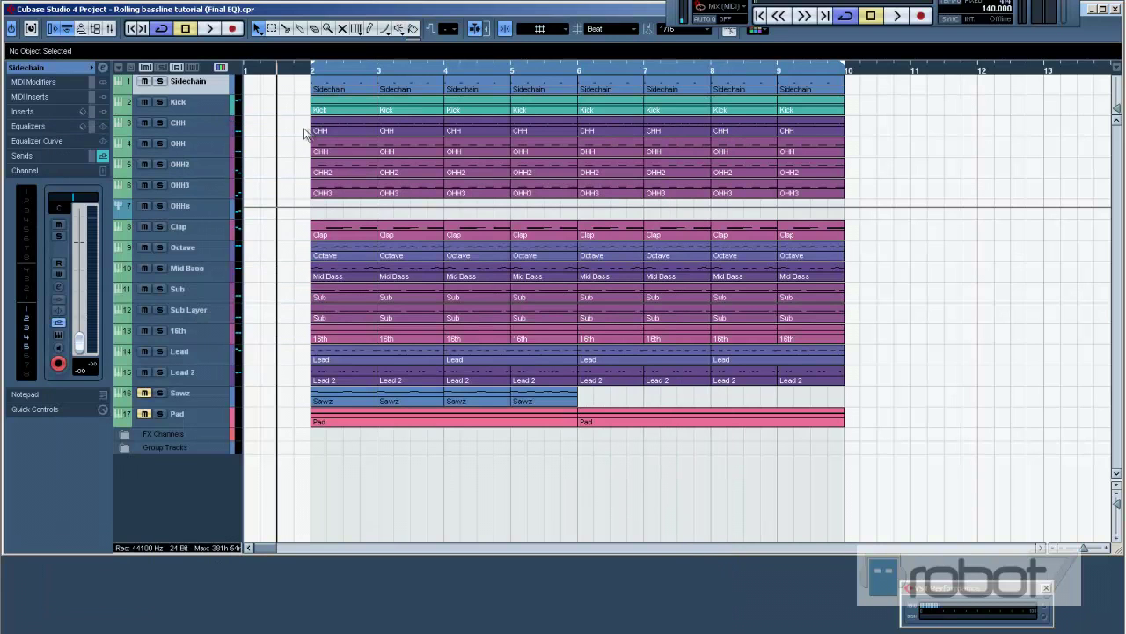
Open the Kick track's instrument to audition and examine its layered bass drum samples, and close it.
{"action": "left_click", "coordinate": [208, 109]}
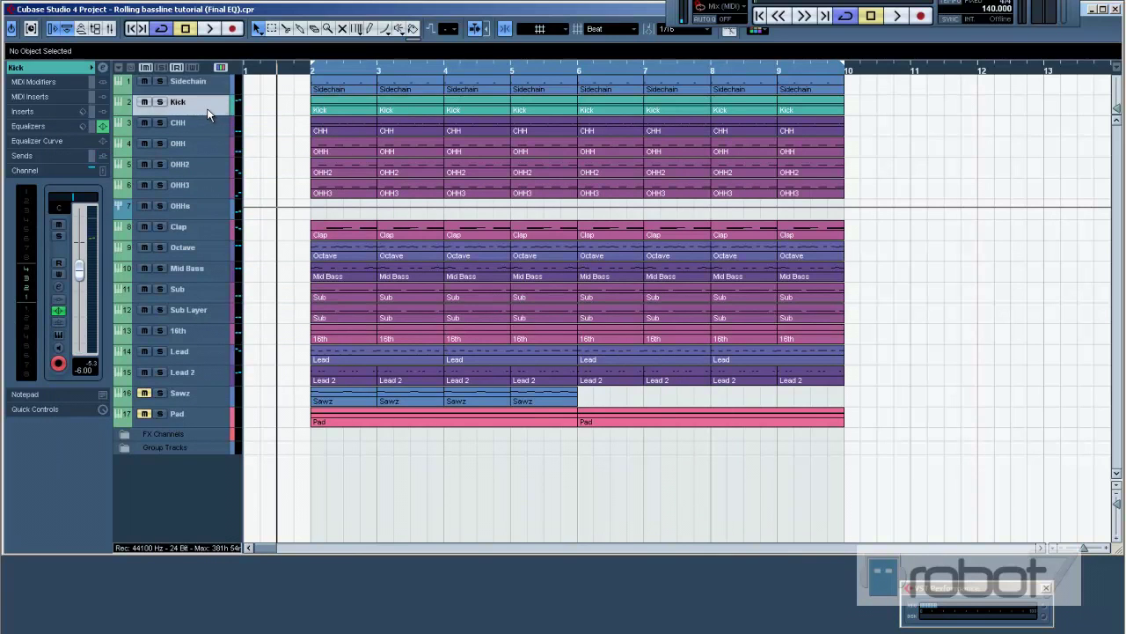
{"action": "left_click", "coordinate": [61, 333]}
{"action": "left_click_drag", "start_coordinate": [435, 139], "coordinate": [510, 99]}
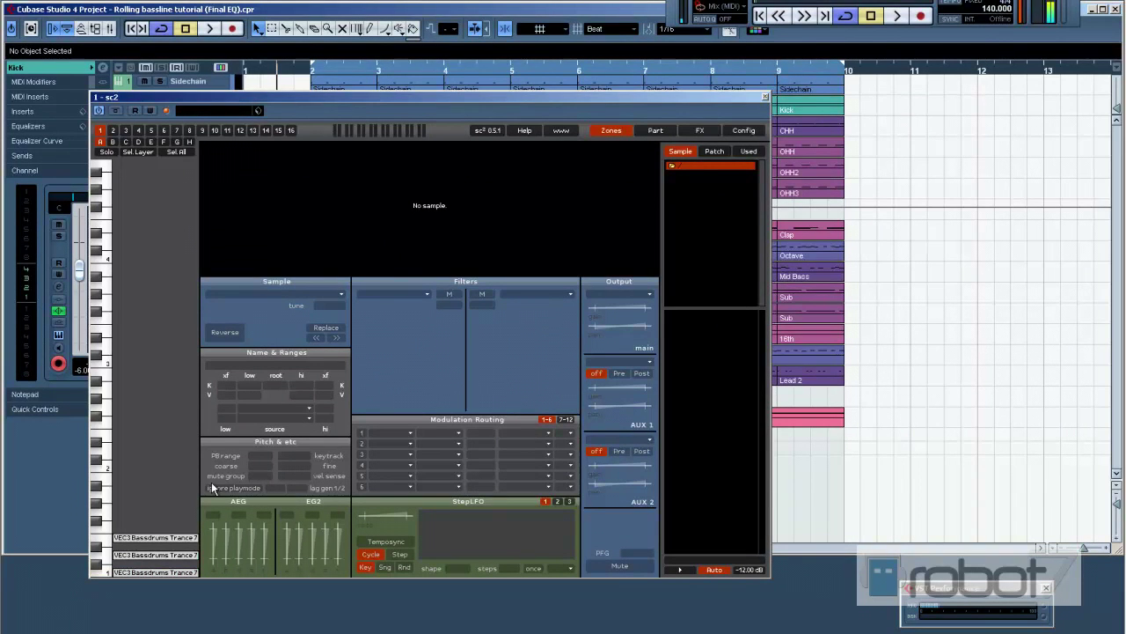
{"action": "left_click", "coordinate": [764, 97]}
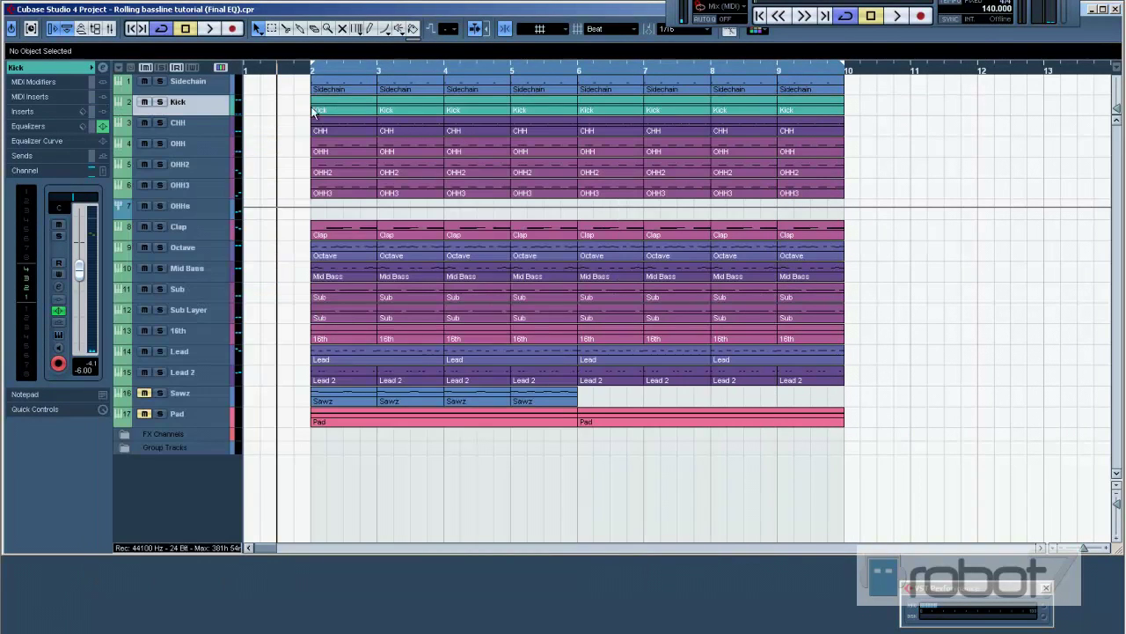
Set the loop range to bar 2 and open the first Kick part in the Key Editor with the whole part visible.
{"action": "left_click_drag", "start_coordinate": [376, 72], "coordinate": [310, 72]}
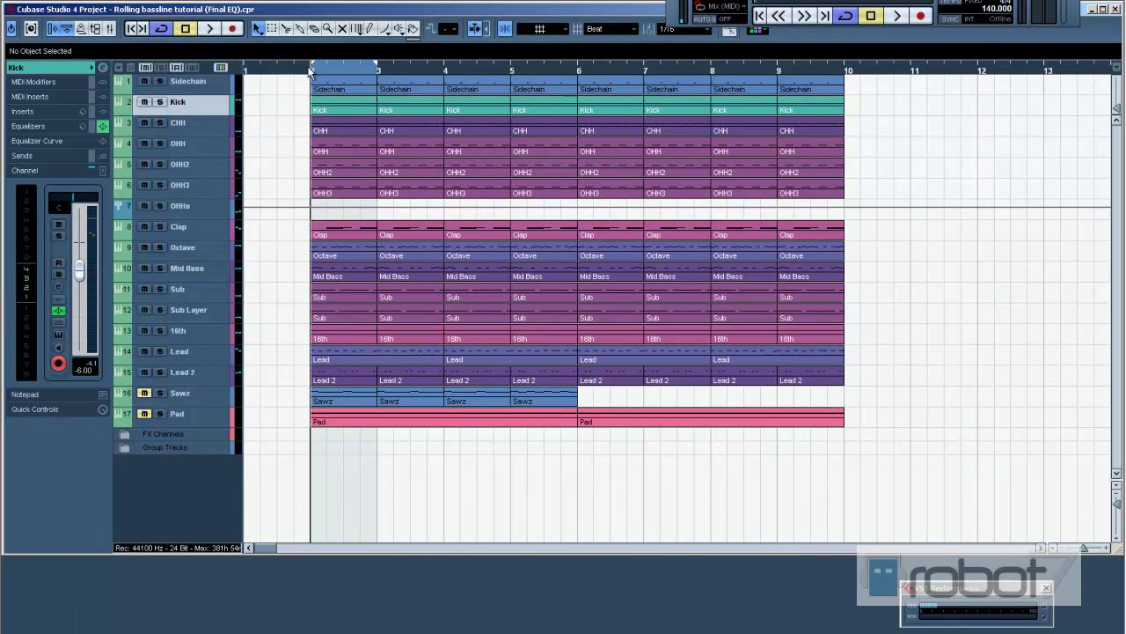
{"action": "double_click", "coordinate": [332, 106]}
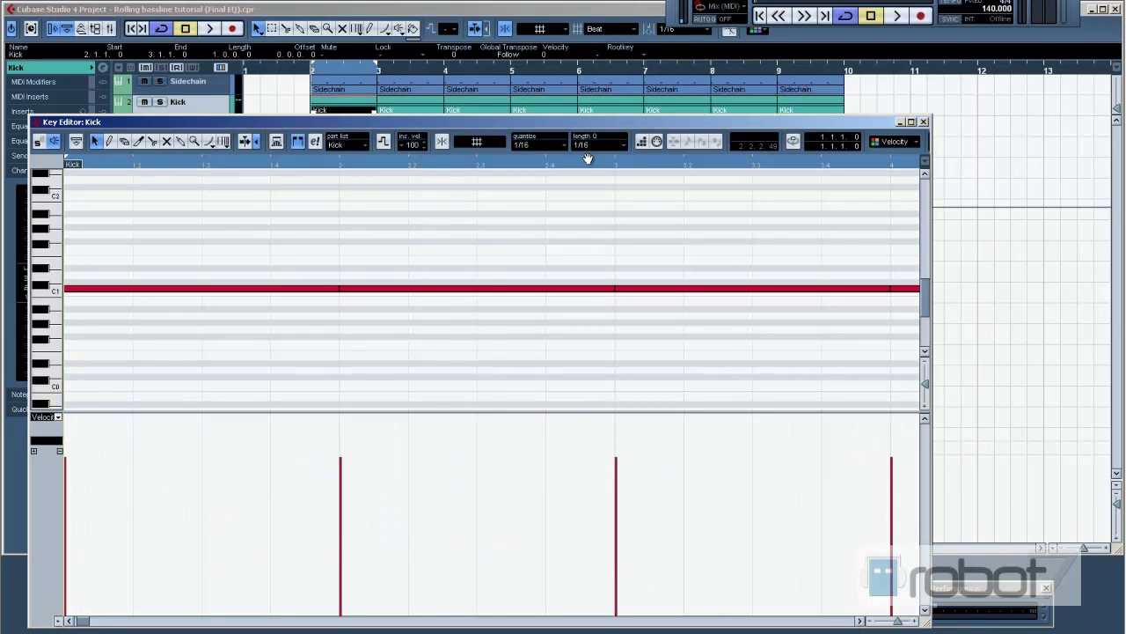
{"action": "key", "text": "g"}
{"action": "key", "text": "g"}
{"action": "key", "text": "g"}
{"action": "key", "text": "g"}
{"action": "key", "text": "g"}
{"action": "key", "text": "g"}
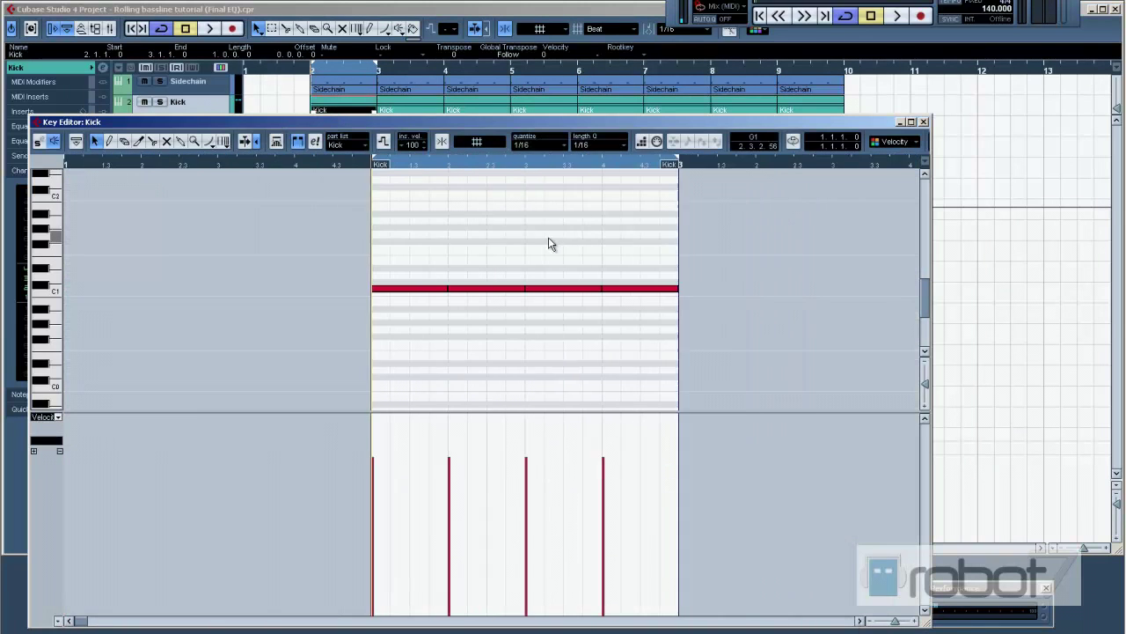
Audition the four kick notes at higher pitches in the loop, return them to C1, and close the Key Editor.
{"action": "left_click_drag", "start_coordinate": [264, 257], "coordinate": [503, 315]}
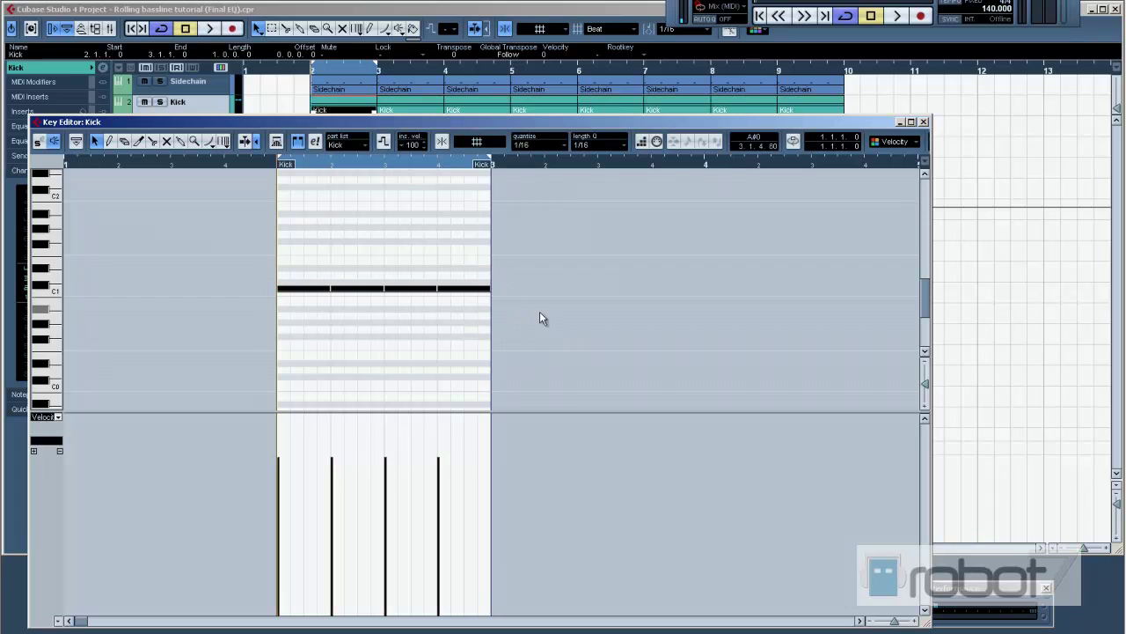
{"action": "key", "text": "space"}
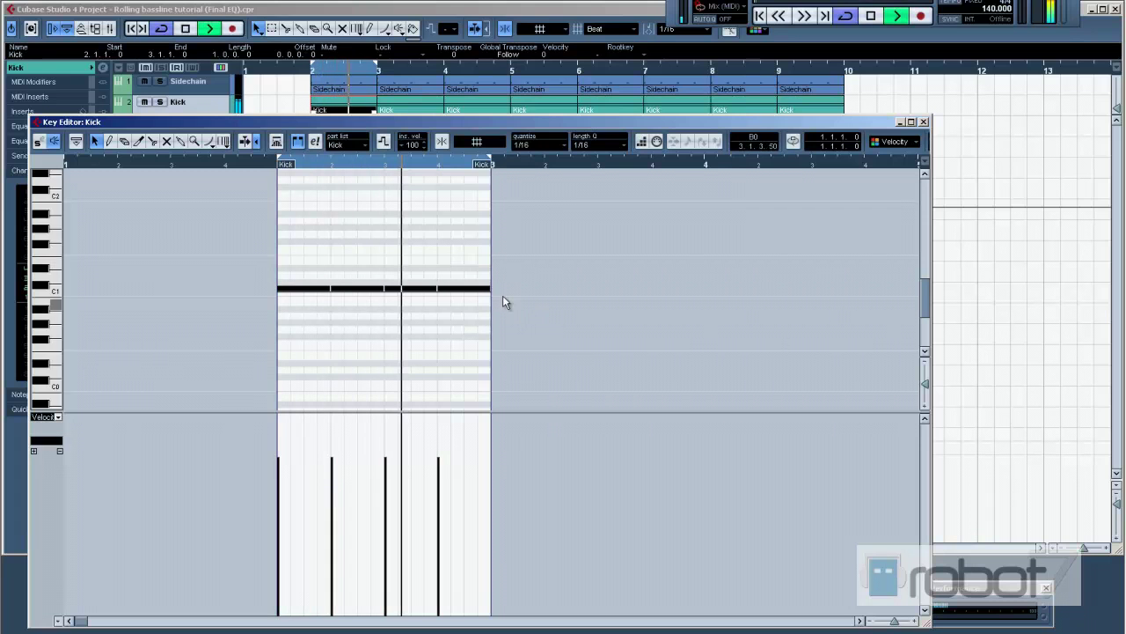
{"action": "key", "text": "Up"}
{"action": "key", "text": "Up"}
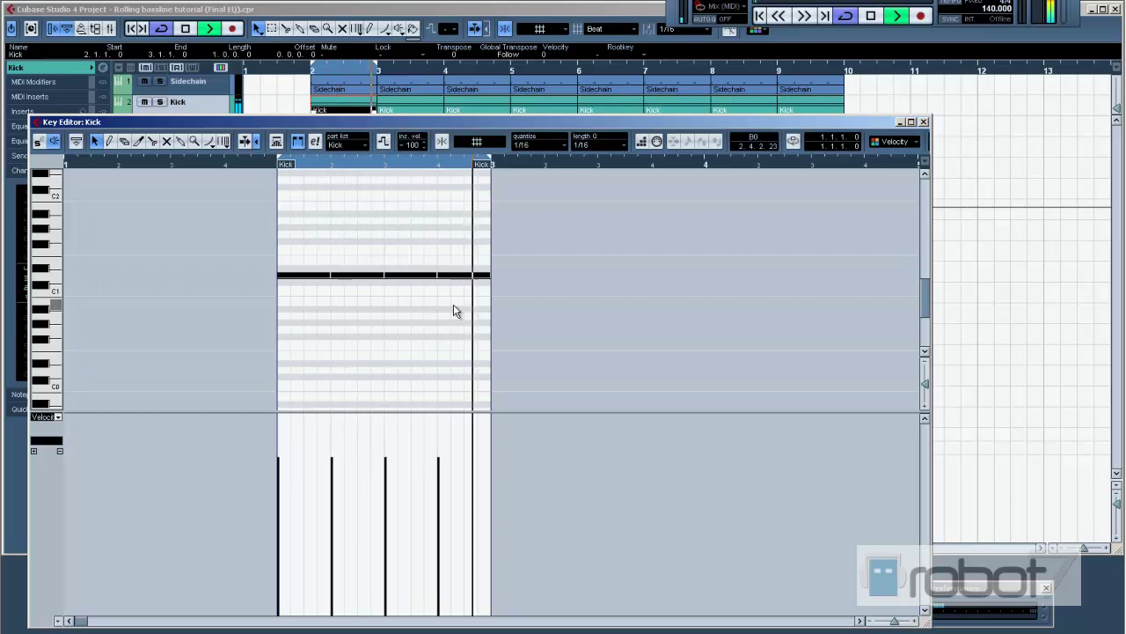
{"action": "key", "text": "Up"}
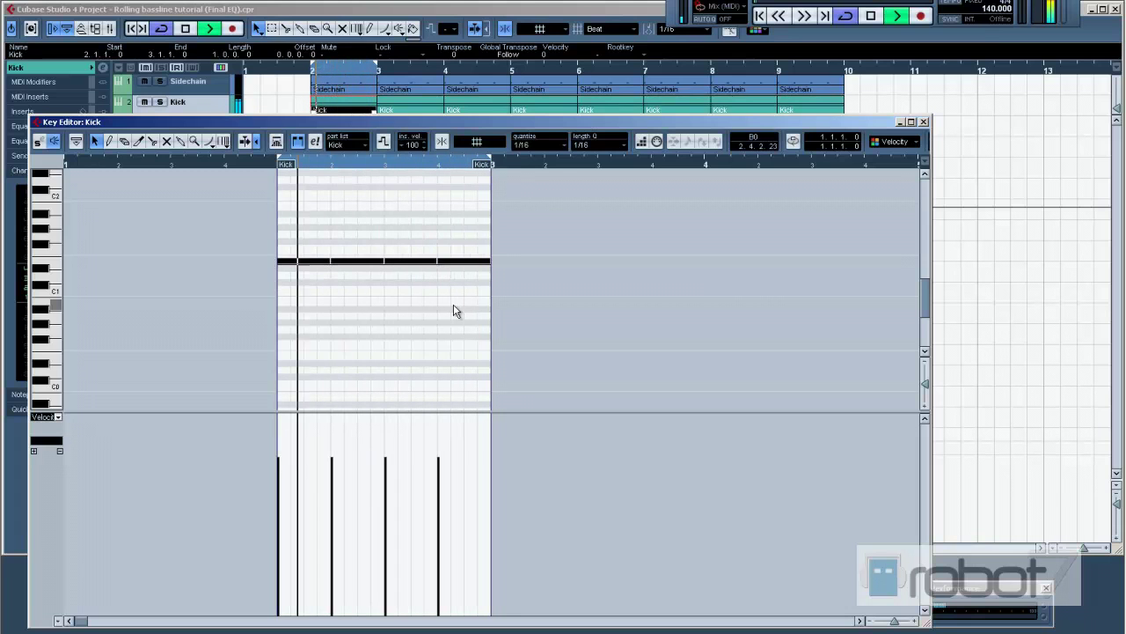
{"action": "key", "text": "Down"}
{"action": "key", "text": "Down"}
{"action": "key", "text": "Down"}
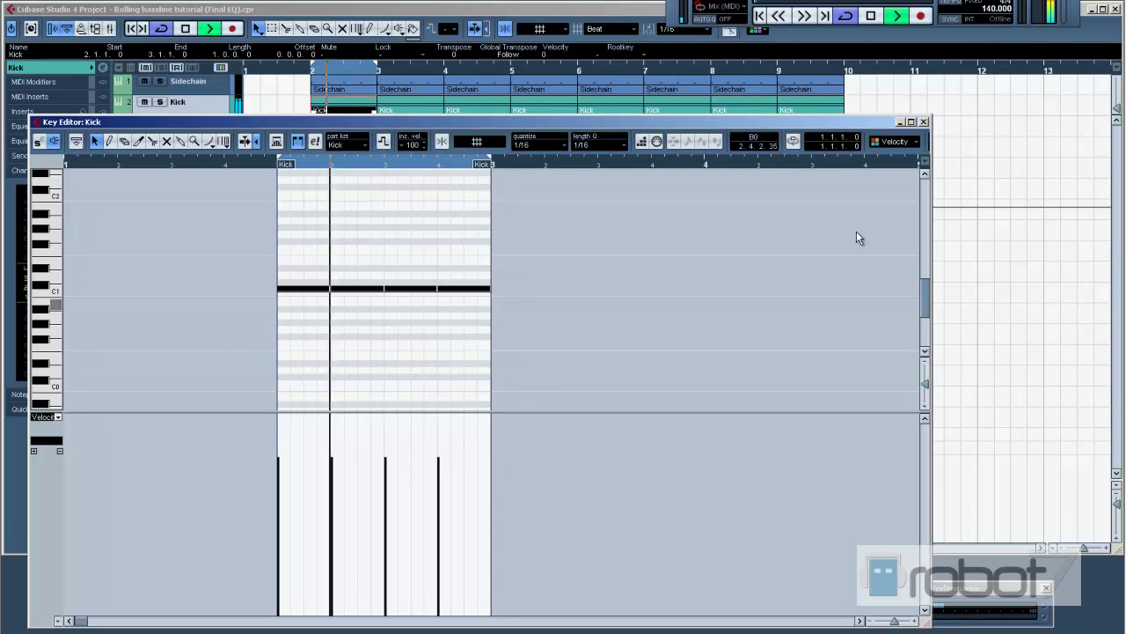
{"action": "left_click", "coordinate": [924, 121]}
{"action": "key", "text": "space"}
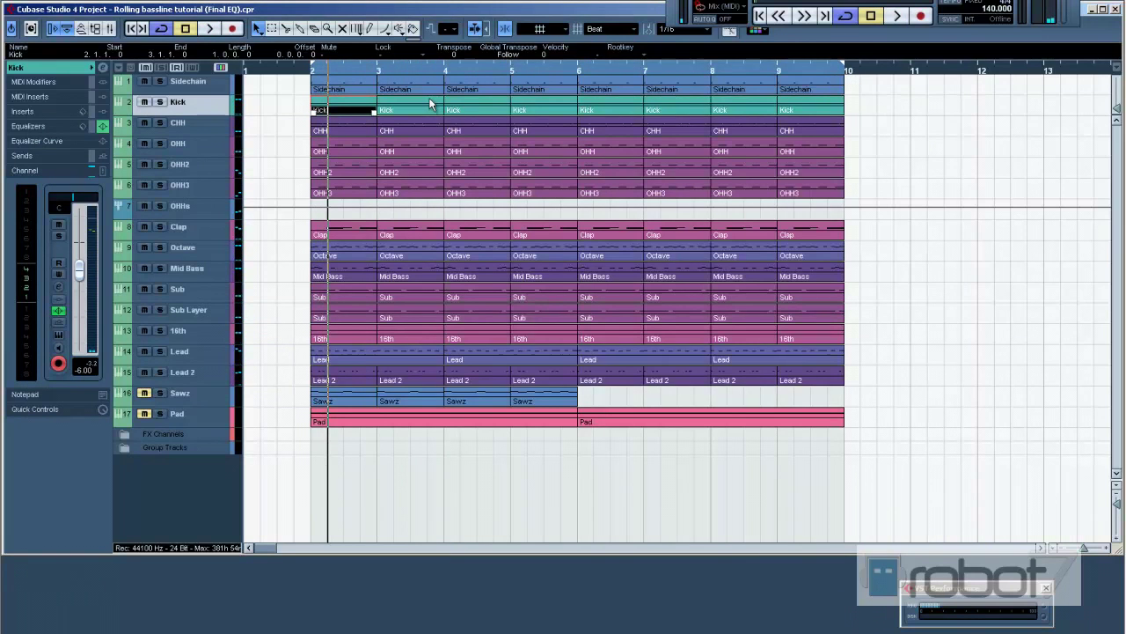
Open the Sidechain track's channel settings to examine its compressor sends, and close them.
{"action": "left_click", "coordinate": [194, 81]}
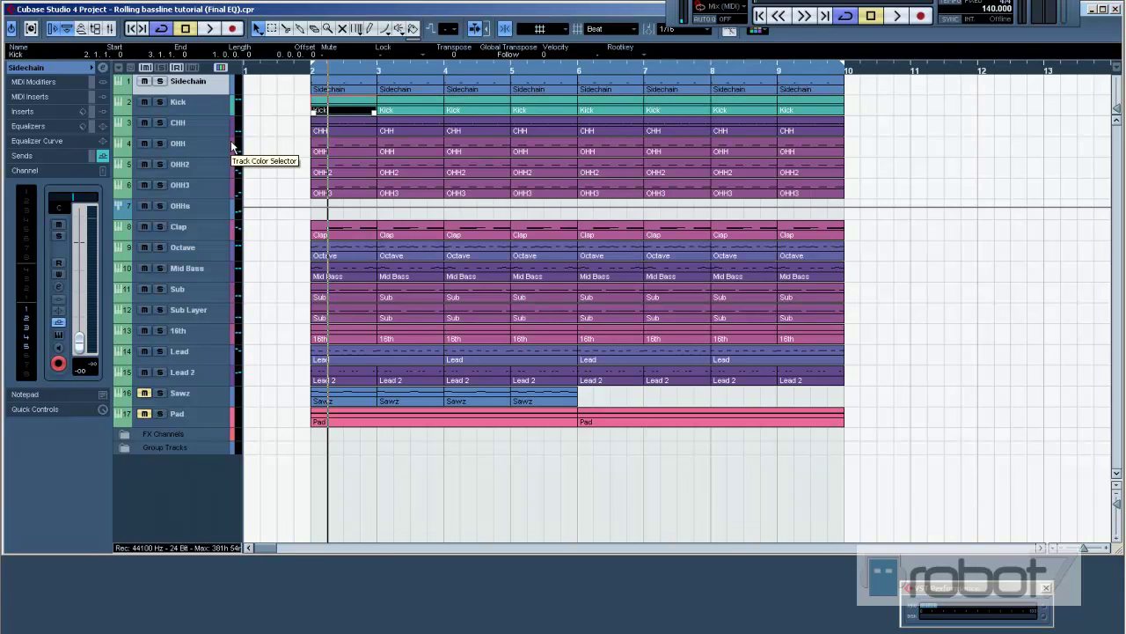
{"action": "left_click", "coordinate": [59, 287]}
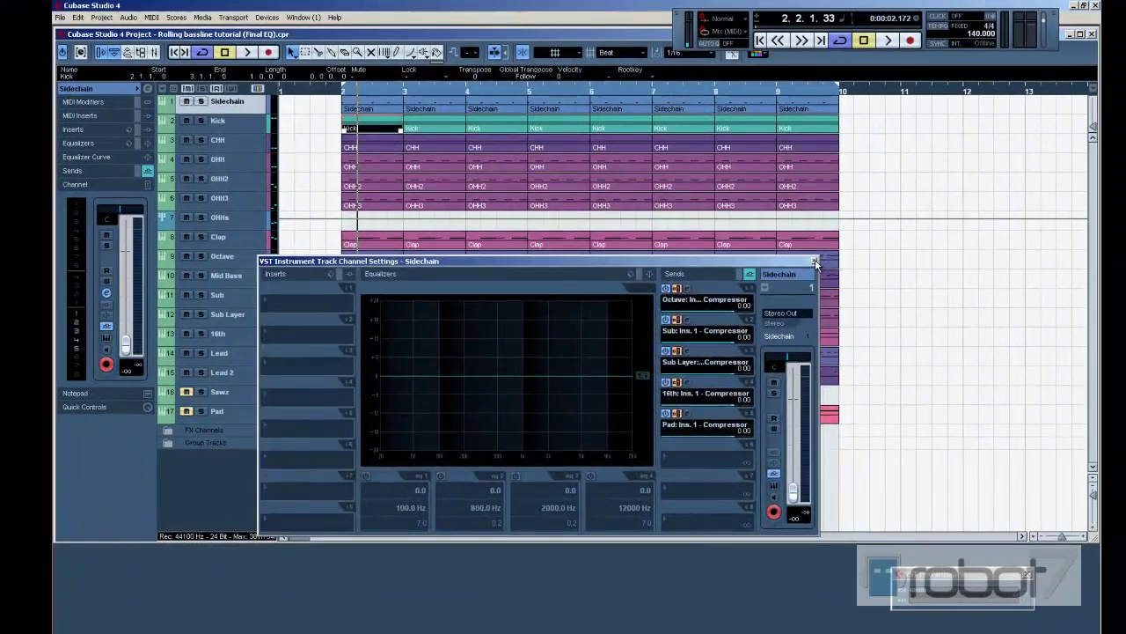
{"action": "left_click", "coordinate": [316, 23]}
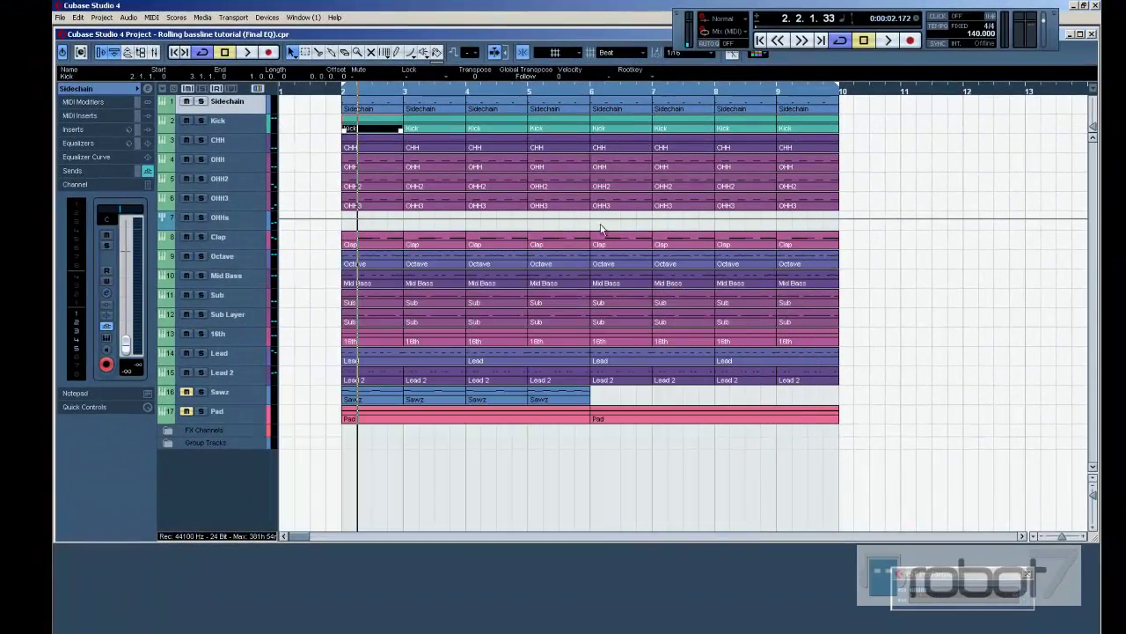
Audition the Sidechain track on its own in solo, and unsolo it.
{"action": "left_click", "coordinate": [201, 101]}
{"action": "key", "text": "space"}
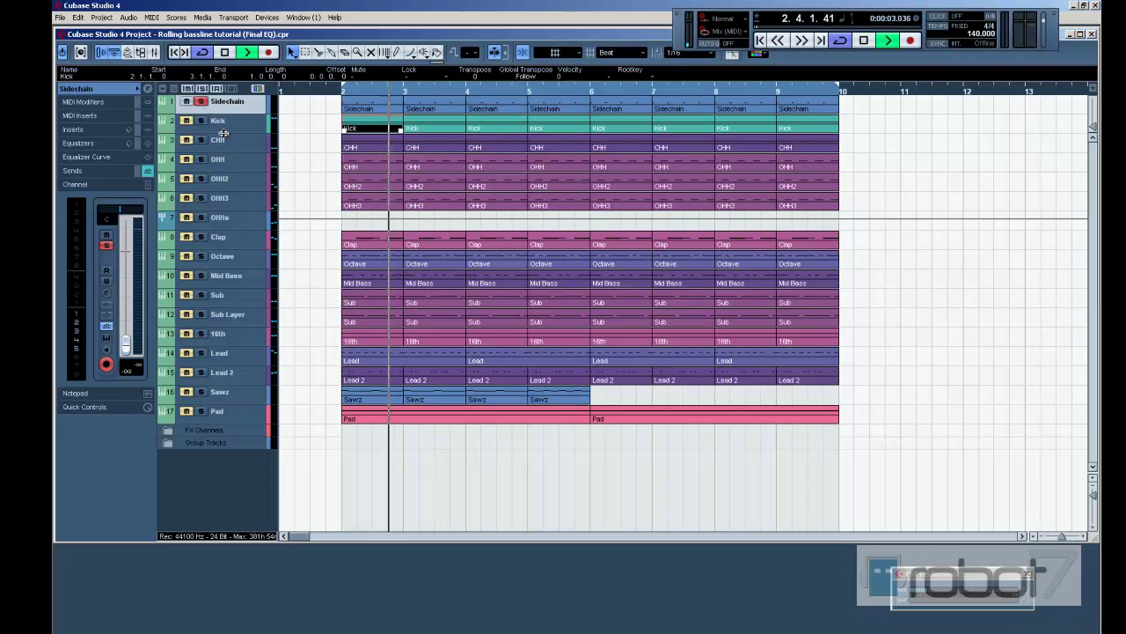
{"action": "key", "text": "space"}
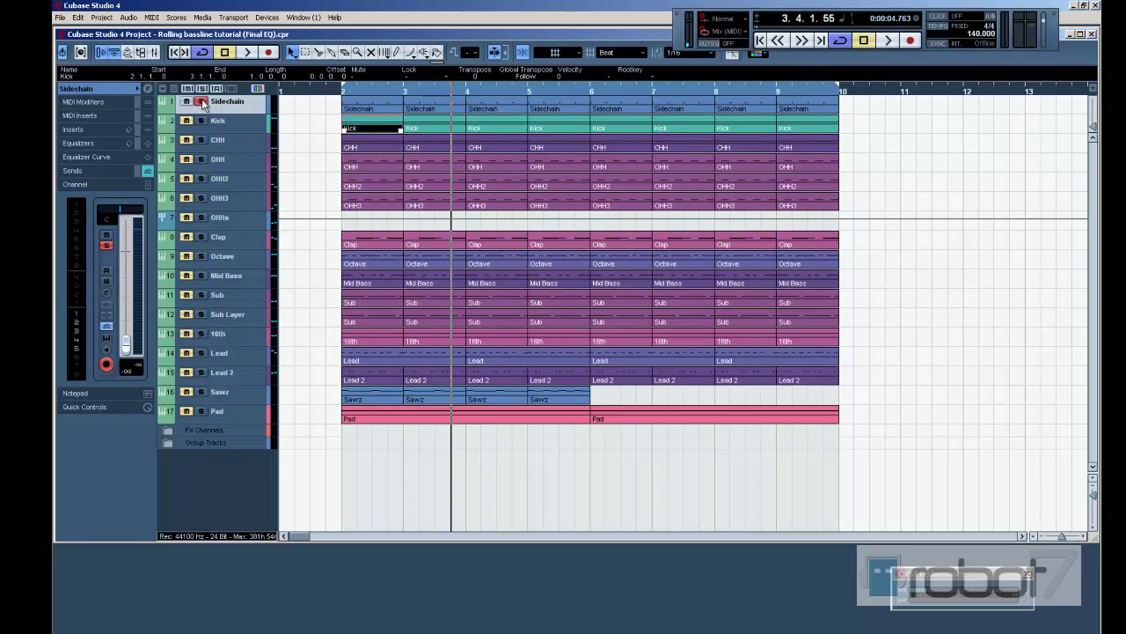
{"action": "left_click", "coordinate": [200, 101]}
Loop bar 2 and play it with the Sidechain, Kick and CHH tracks soloed.
{"action": "left_click", "coordinate": [345, 92]}
{"action": "left_click_drag", "start_coordinate": [345, 88], "coordinate": [403, 92]}
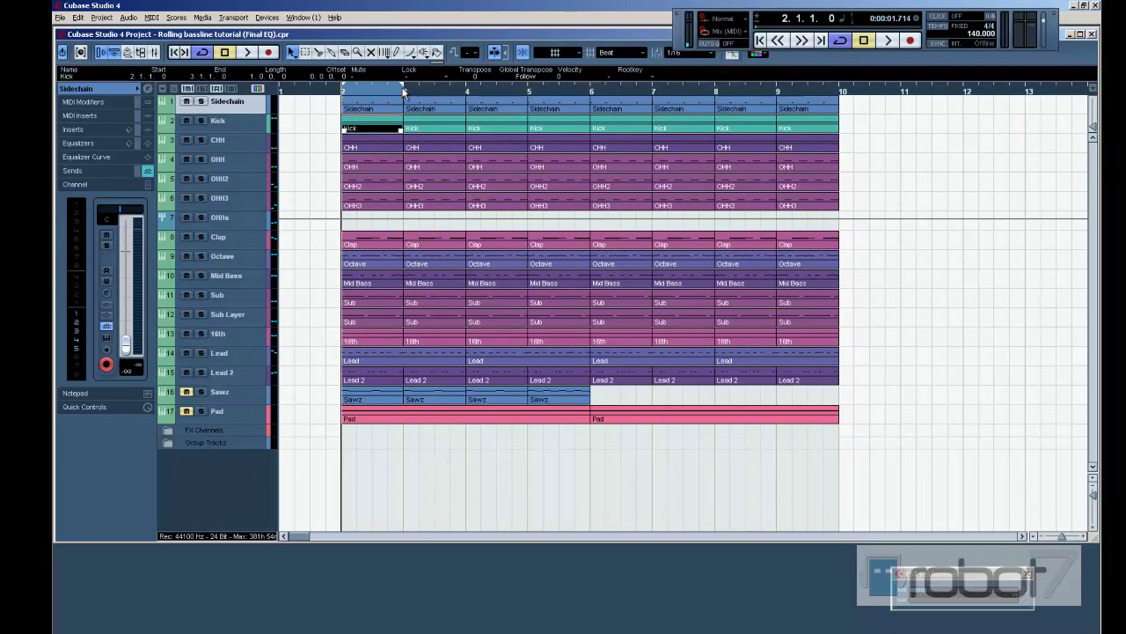
{"action": "left_click", "coordinate": [201, 120]}
{"action": "key", "text": "space"}
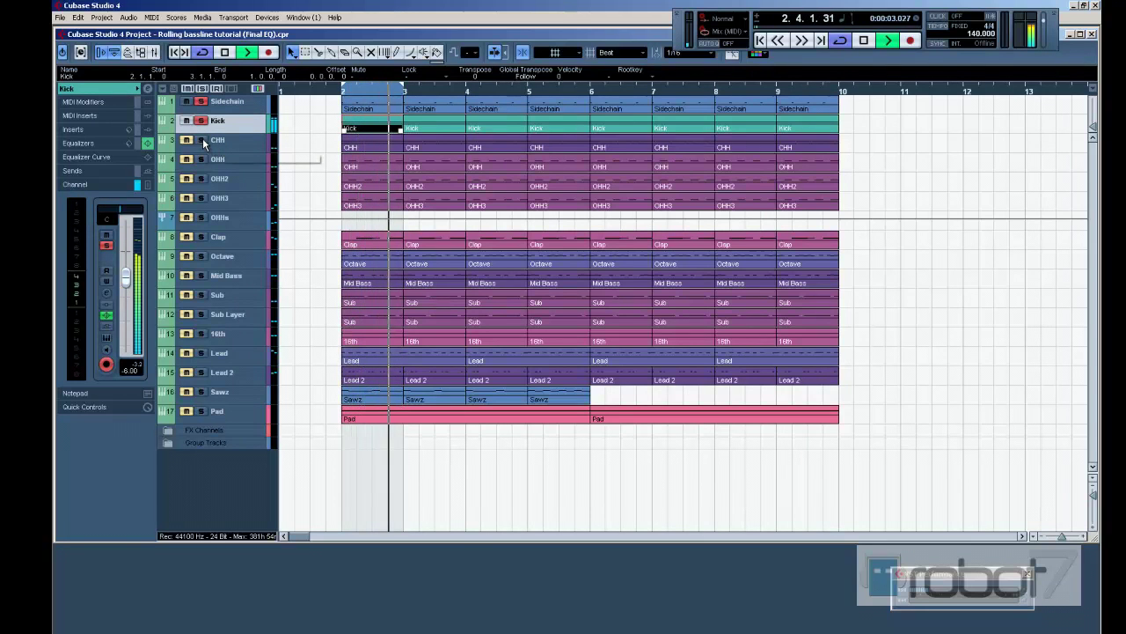
{"action": "left_click", "coordinate": [201, 141]}
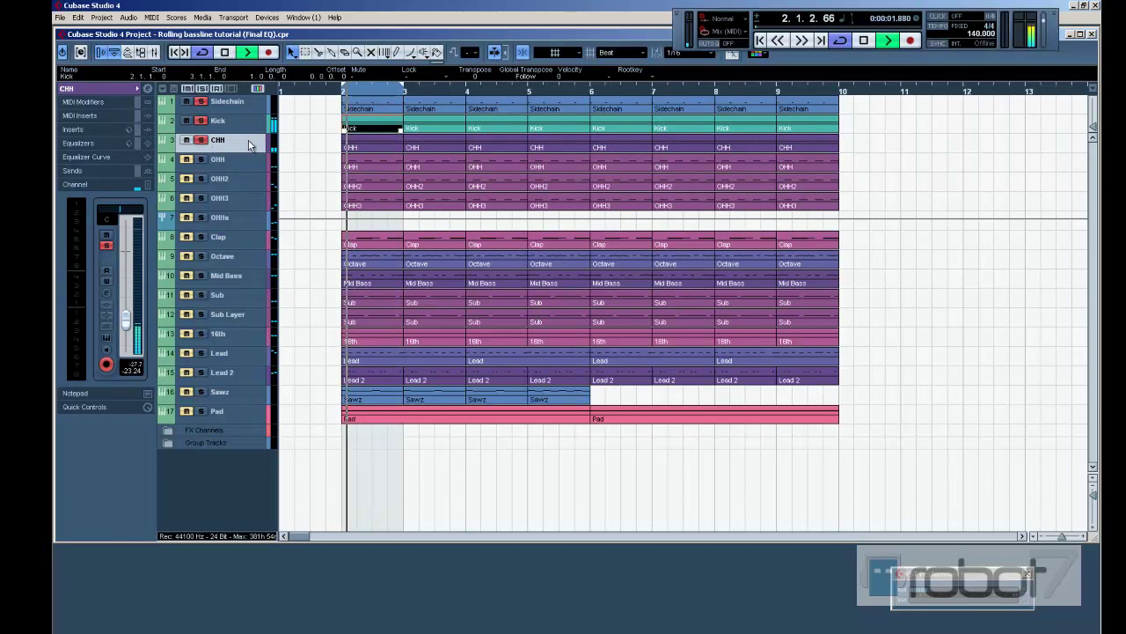
Open the first CHH part in the Key Editor, enlarged to show its hi-hat notes, and stop playback.
{"action": "double_click", "coordinate": [365, 142]}
{"action": "left_click_drag", "start_coordinate": [350, 144], "coordinate": [566, 134]}
{"action": "key", "text": "h"}
{"action": "key", "text": "h"}
{"action": "key", "text": "h"}
{"action": "key", "text": "h"}
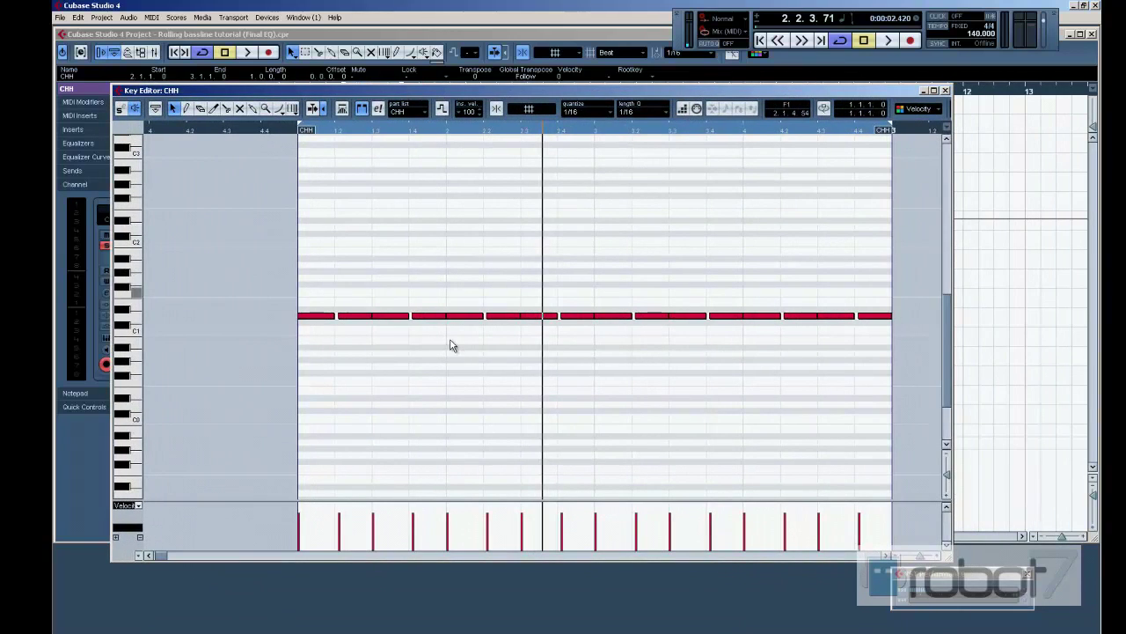
With snap on, draw four consecutive 1/16 notes on E1 across the first beat of the CHH part and select them.
{"action": "key", "text": "8"}
{"action": "left_click", "coordinate": [316, 276]}
{"action": "left_click_drag", "start_coordinate": [327, 272], "coordinate": [350, 310]}
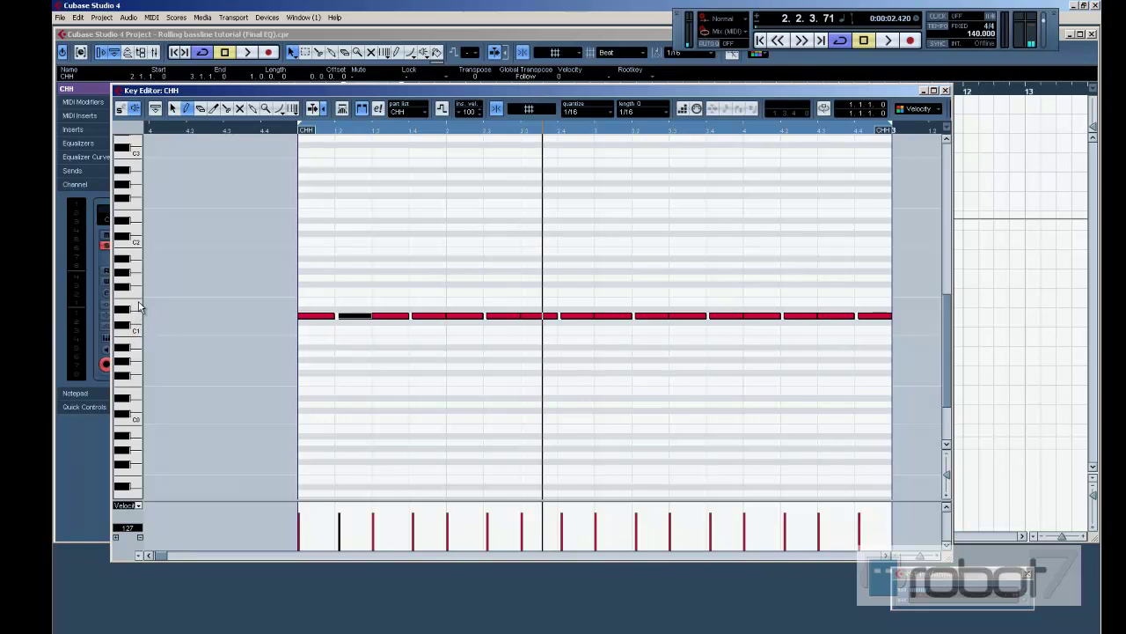
{"action": "left_click", "coordinate": [312, 302]}
{"action": "left_click_drag", "start_coordinate": [346, 295], "coordinate": [438, 294]}
{"action": "right_click", "coordinate": [417, 243]}
{"action": "left_click", "coordinate": [433, 248]}
{"action": "left_click_drag", "start_coordinate": [302, 254], "coordinate": [456, 308]}
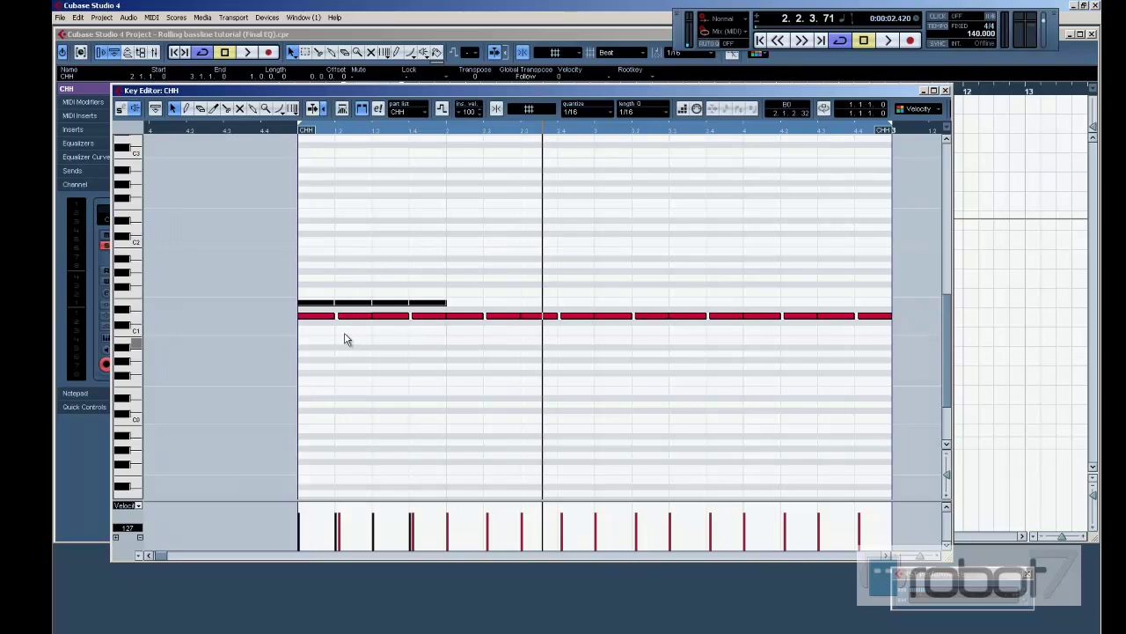
Select the second and fourth of the four E1 notes and try shifting them slightly later in time.
{"action": "left_click", "coordinate": [352, 302]}
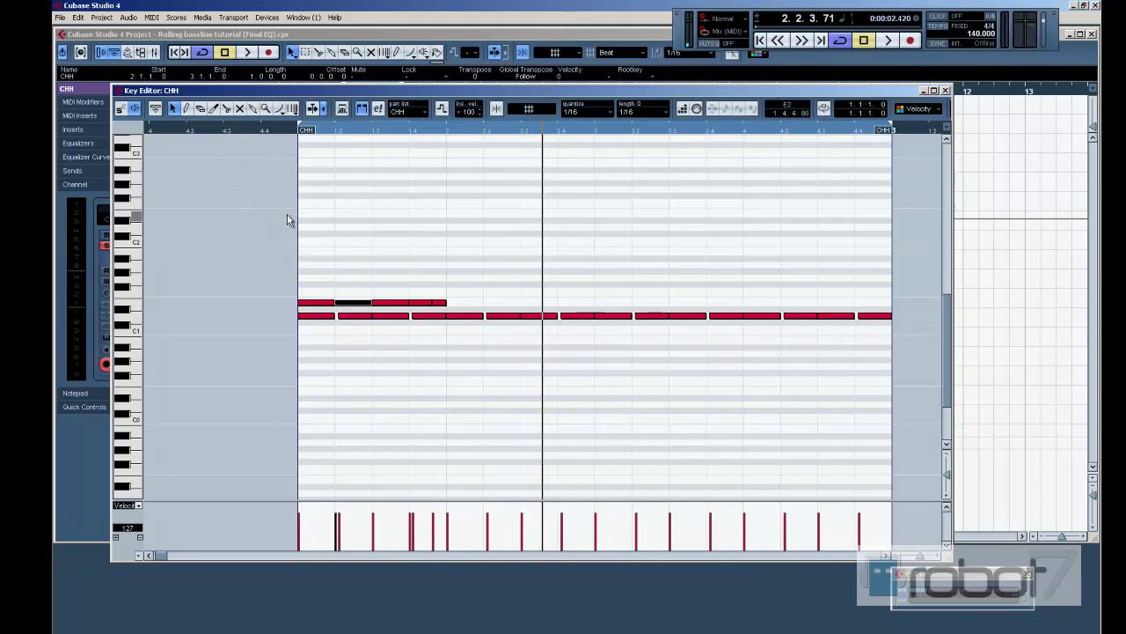
{"action": "left_click", "coordinate": [427, 304]}
{"action": "left_click", "coordinate": [410, 305]}
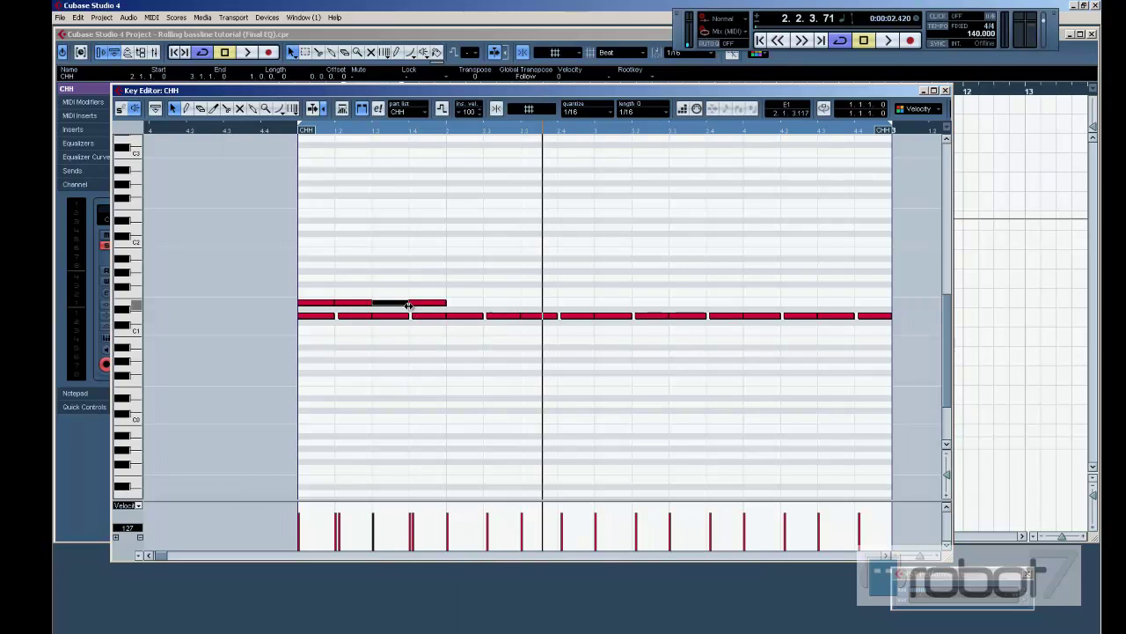
{"action": "left_click", "coordinate": [408, 305]}
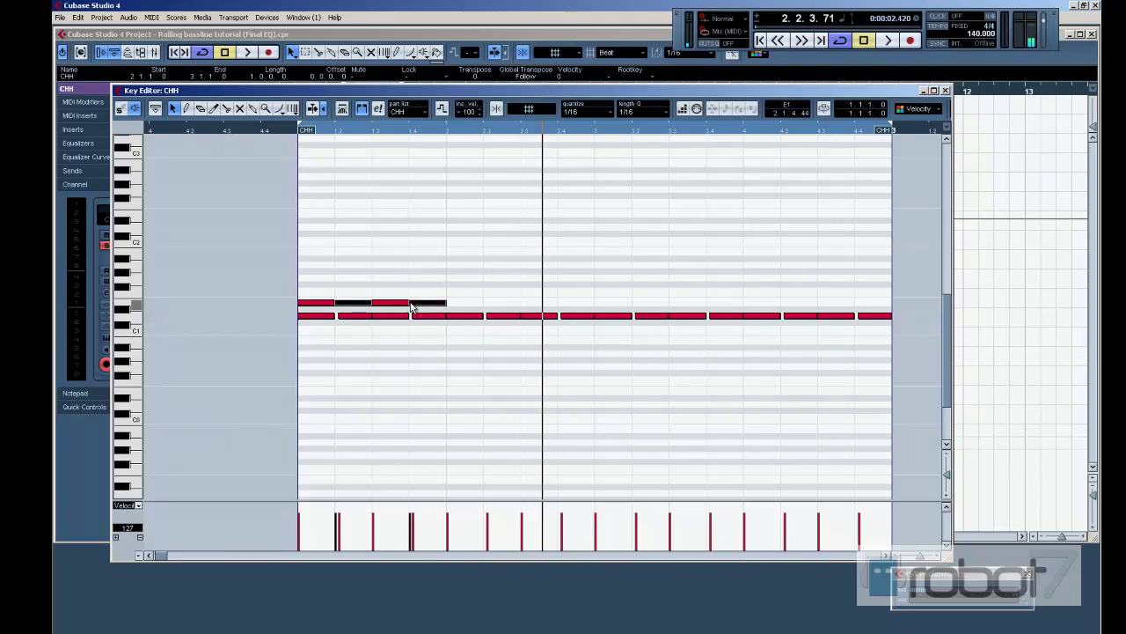
{"action": "mouse_move", "coordinate": [412, 304]}
{"action": "left_mouse_down"}
{"action": "mouse_move", "coordinate": [417, 320]}
{"action": "mouse_move", "coordinate": [415, 304]}
{"action": "left_mouse_up"}
Delete the four demonstration notes on E1 from the first CHH part and close the Key Editor.
{"action": "left_click_drag", "start_coordinate": [303, 260], "coordinate": [446, 308]}
{"action": "key", "text": "Delete"}
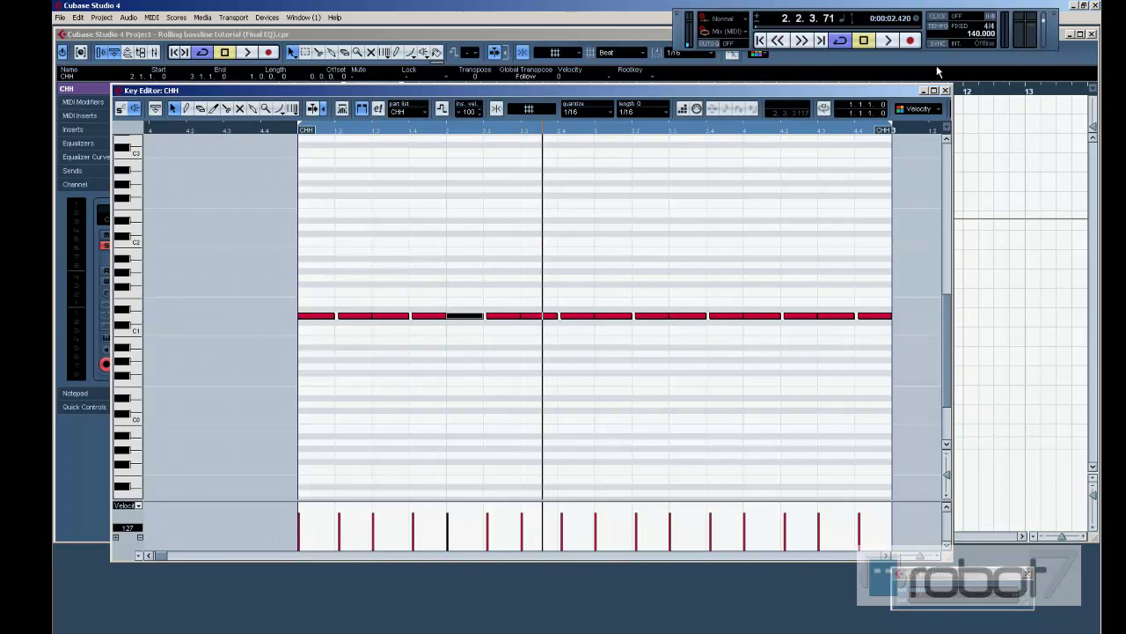
{"action": "left_click", "coordinate": [946, 92]}
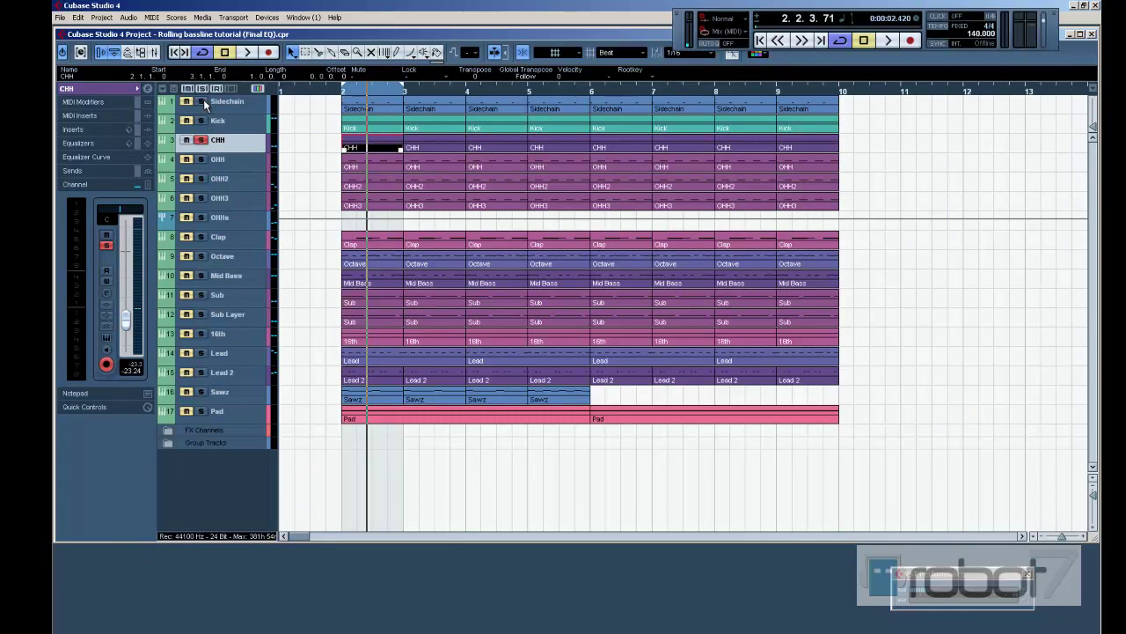
Briefly play the soloed CHH track, and clear all notes from its bar 3 part in the Key Editor.
{"action": "key", "text": "space"}
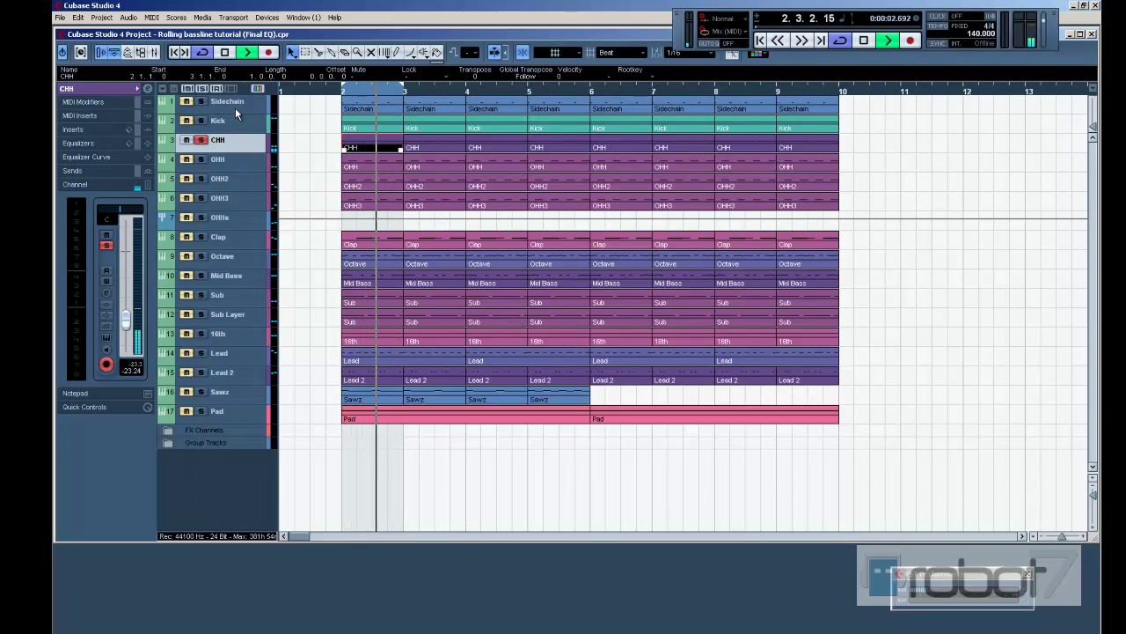
{"action": "double_click", "coordinate": [396, 139]}
{"action": "key", "text": "space"}
{"action": "left_click_drag", "start_coordinate": [174, 265], "coordinate": [719, 355]}
{"action": "key", "text": "Delete"}
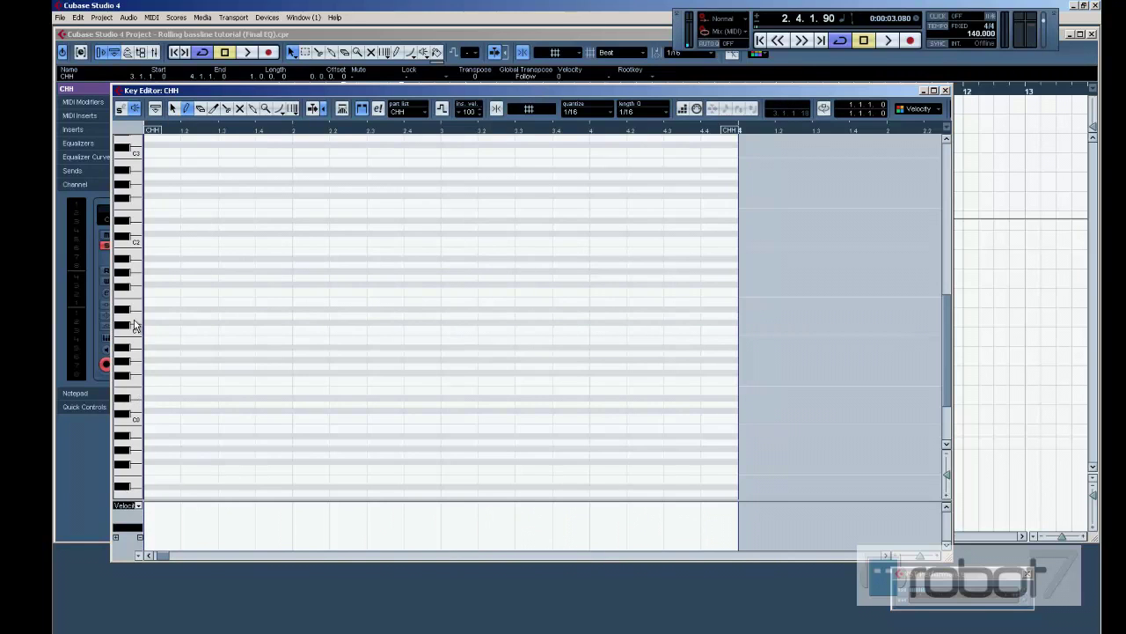
With snap on, draw four consecutive 1/16 notes on D1 across the first beat of the emptied part and select them.
{"action": "left_click_drag", "start_coordinate": [155, 313], "coordinate": [187, 313]}
{"action": "left_click", "coordinate": [498, 109]}
{"action": "key", "text": "Delete"}
{"action": "mouse_move", "coordinate": [201, 311]}
{"action": "left_mouse_down"}
{"action": "mouse_move", "coordinate": [281, 304]}
{"action": "mouse_move", "coordinate": [161, 342]}
{"action": "mouse_move", "coordinate": [163, 356]}
{"action": "left_mouse_up"}
{"action": "right_click", "coordinate": [292, 237]}
{"action": "left_click", "coordinate": [304, 246]}
Duplicate the four D1 notes to fill the part with straight 1/16 notes, discard the excess copy, and close the Key Editor.
{"action": "key", "text": "alt+d"}
{"action": "key", "text": "alt+d"}
{"action": "key", "text": "alt+d"}
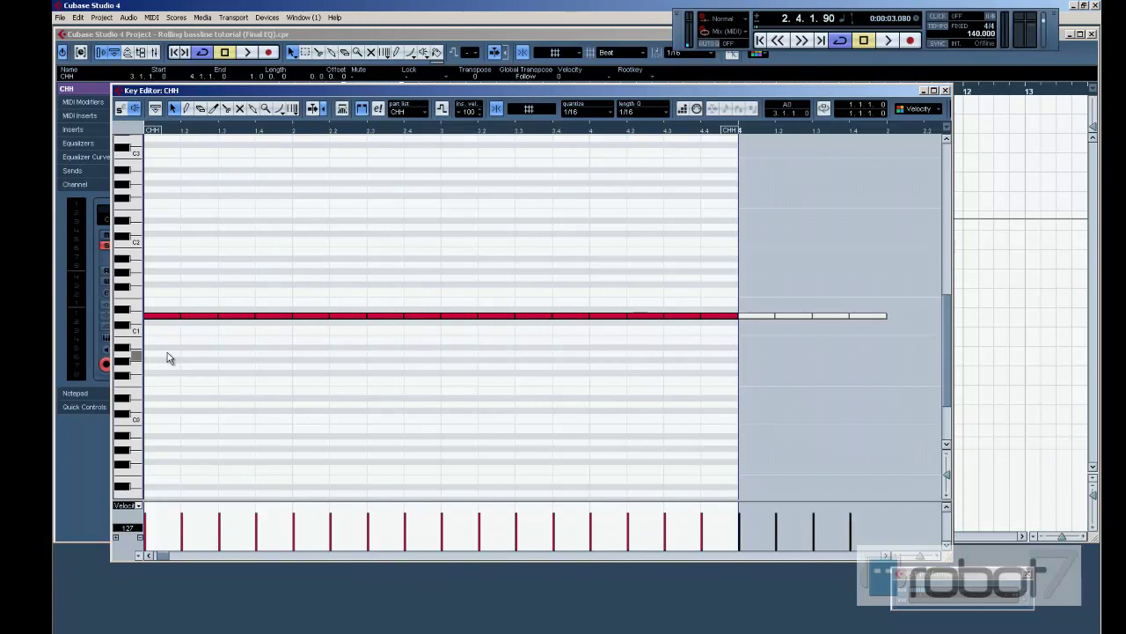
{"action": "key", "text": "ctrl+z"}
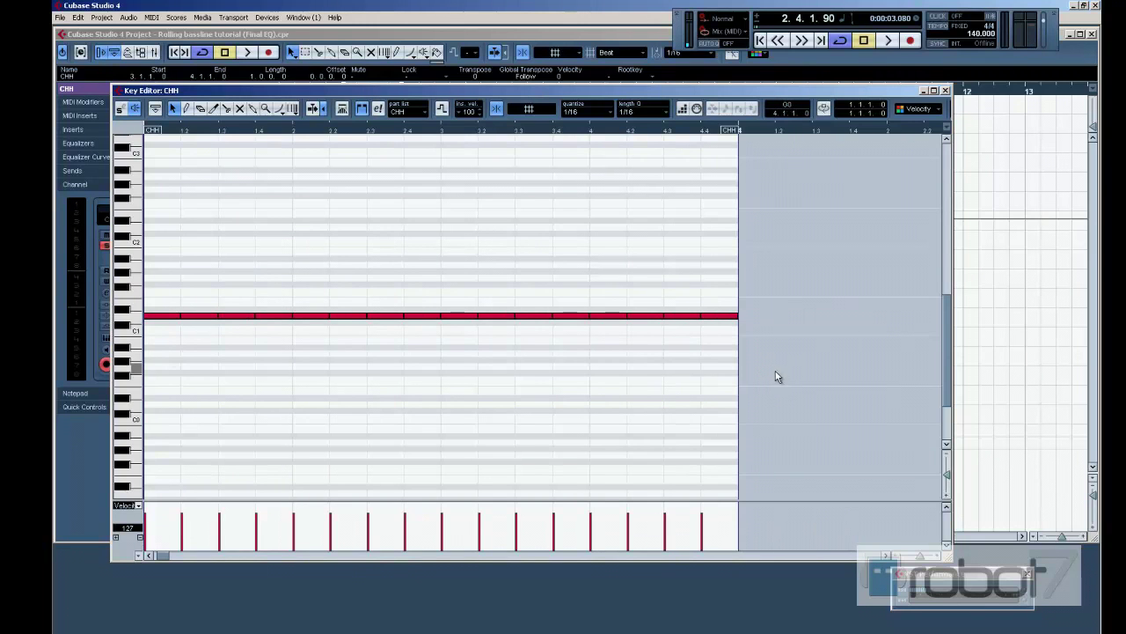
{"action": "left_click", "coordinate": [945, 92]}
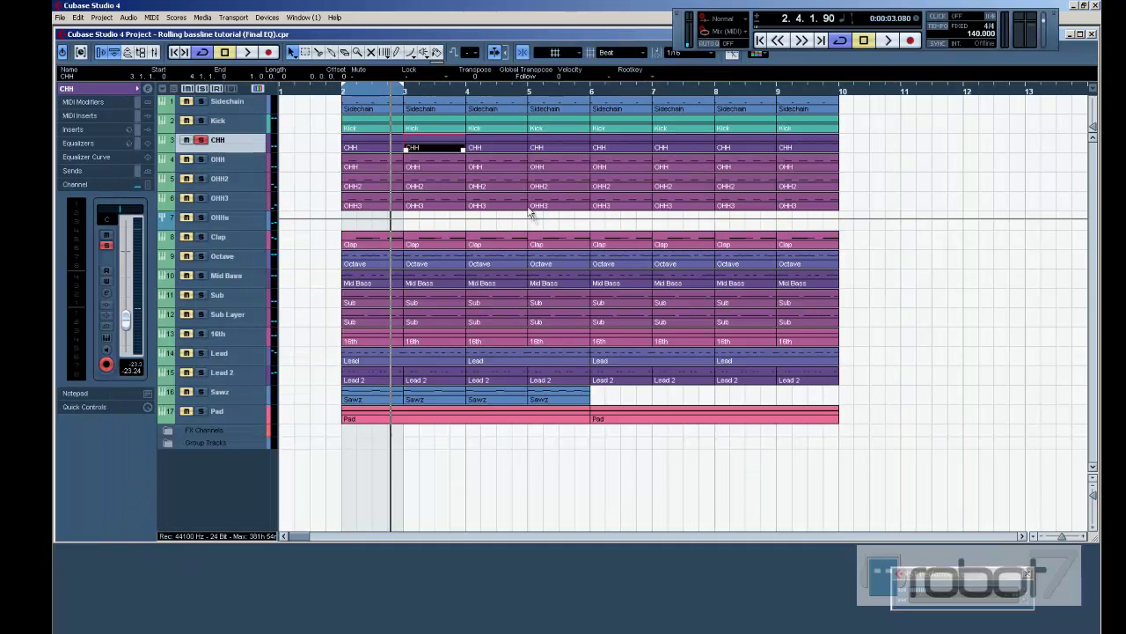
Extend the loop to end at bar 4 and increase the height of the CHH track.
{"action": "left_click", "coordinate": [467, 91], "text": "alt"}
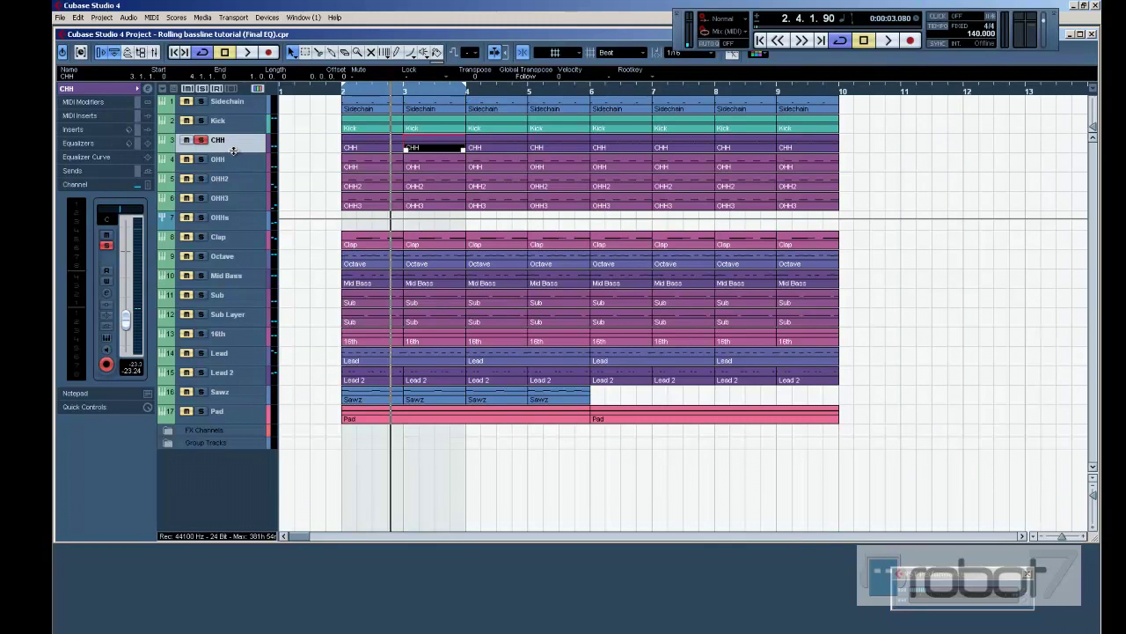
{"action": "left_click_drag", "start_coordinate": [233, 150], "coordinate": [234, 211]}
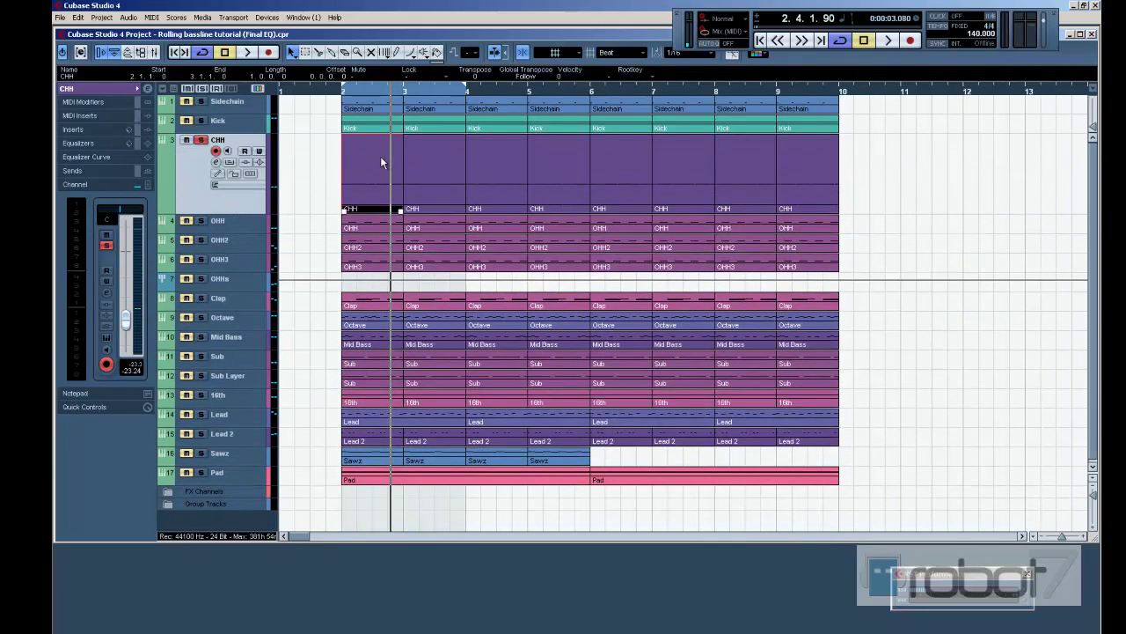
Compare the note timing of the bar 2 and bar 3 CHH parts in the Key Editor.
{"action": "double_click", "coordinate": [381, 162]}
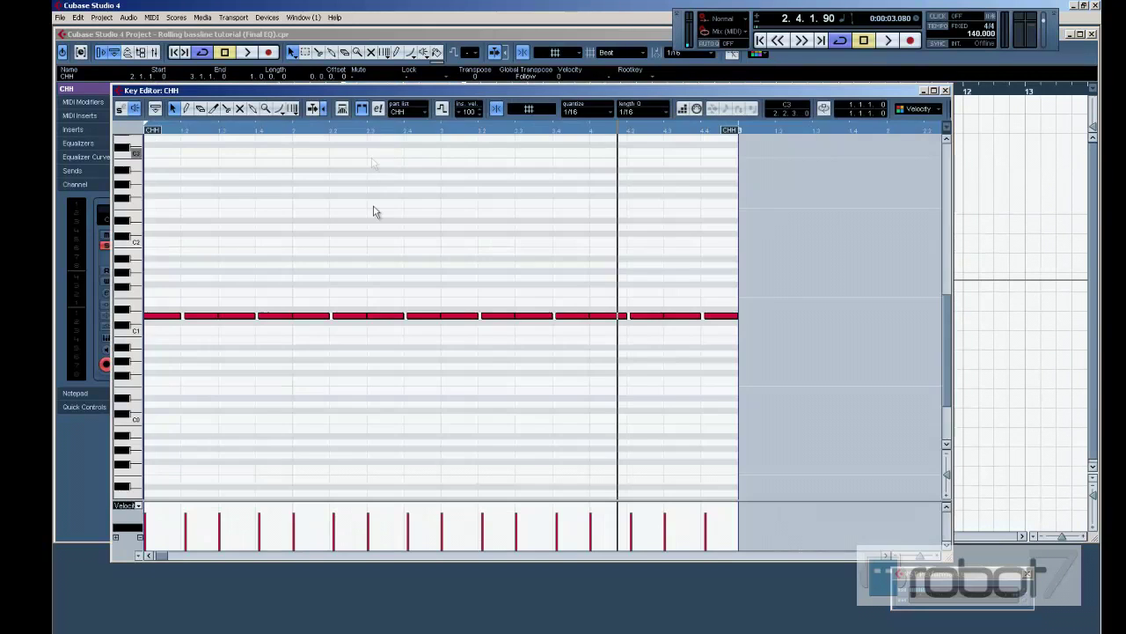
{"action": "left_click", "coordinate": [946, 92]}
{"action": "double_click", "coordinate": [431, 173]}
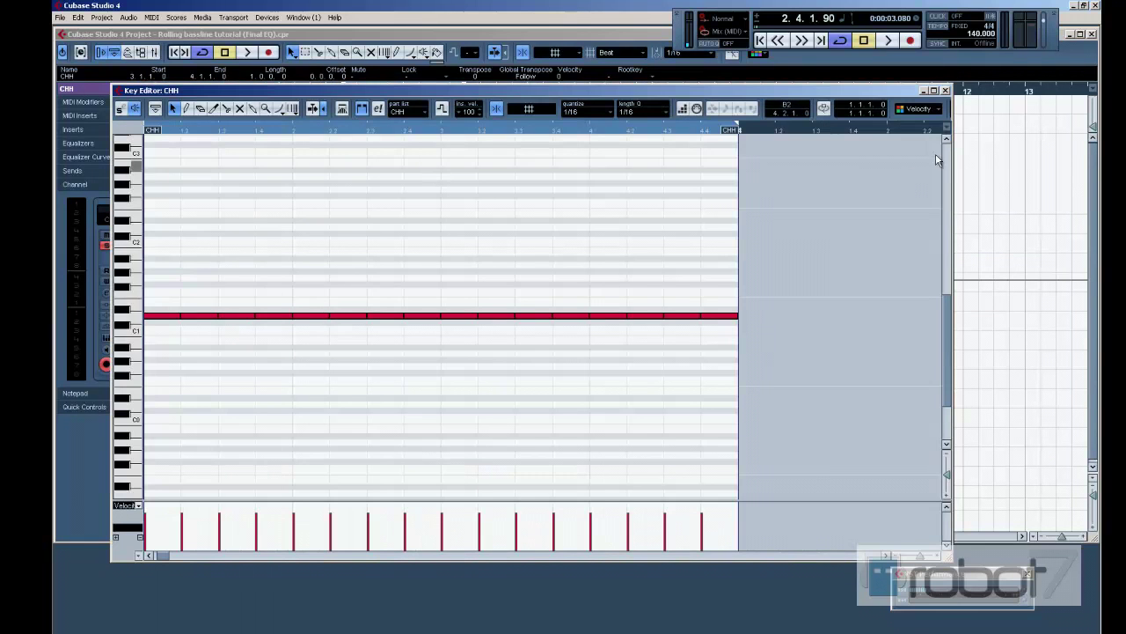
{"action": "left_click", "coordinate": [946, 91]}
Play the two CHH patterns from bar 2, and try moving the bar 3 part one bar later.
{"action": "left_click", "coordinate": [345, 94]}
{"action": "key", "text": "space"}
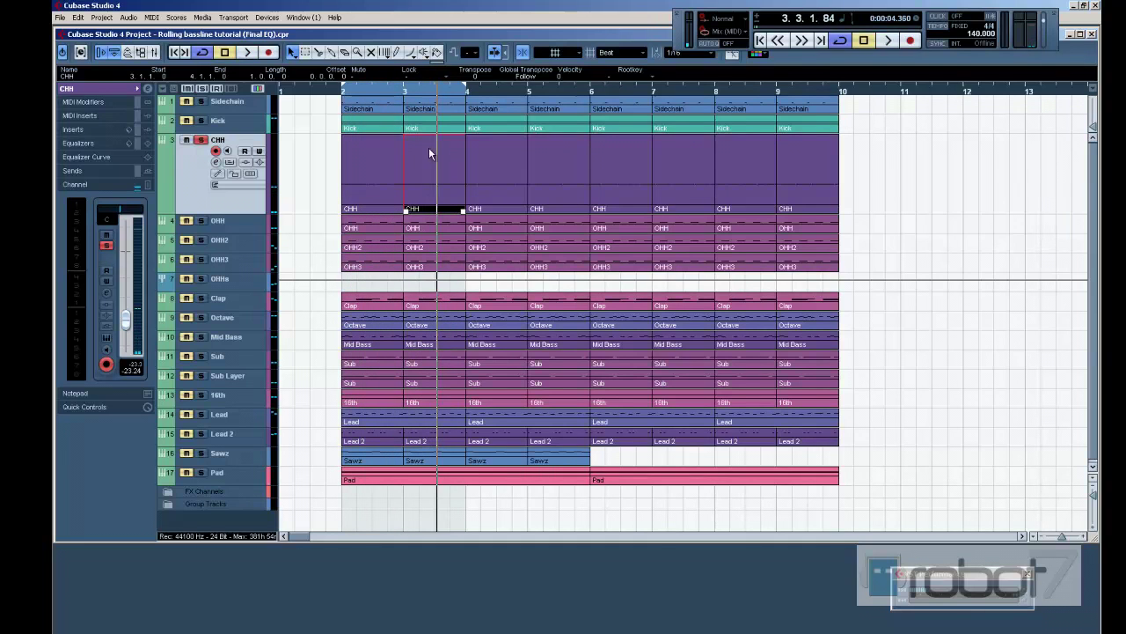
{"action": "key", "text": "ctrl+Right"}
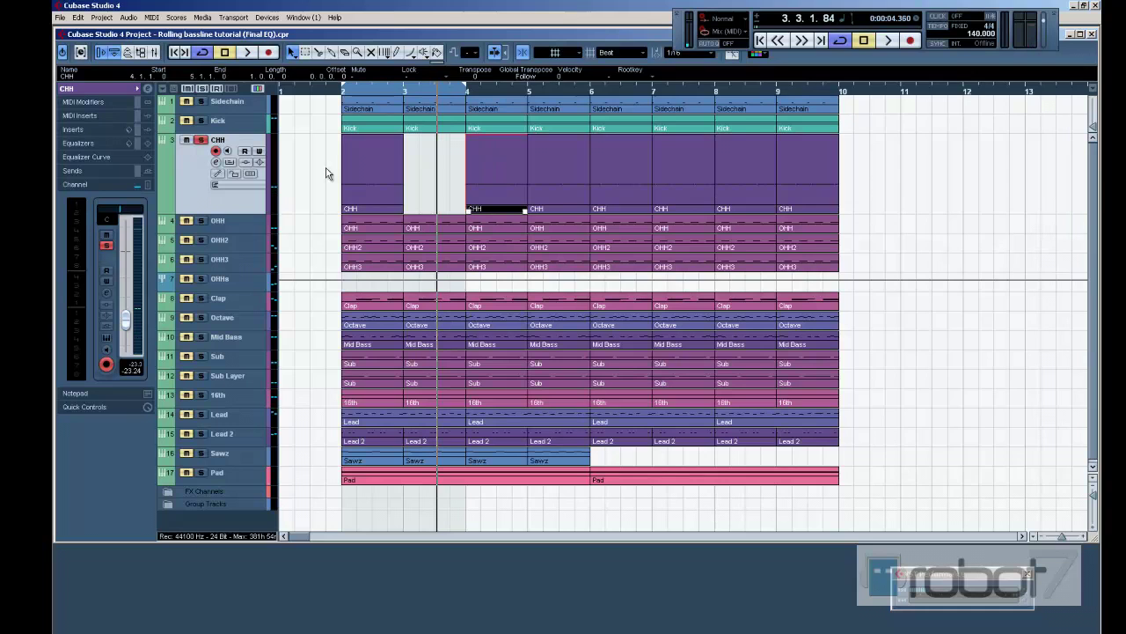
{"action": "key", "text": "ctrl+d"}
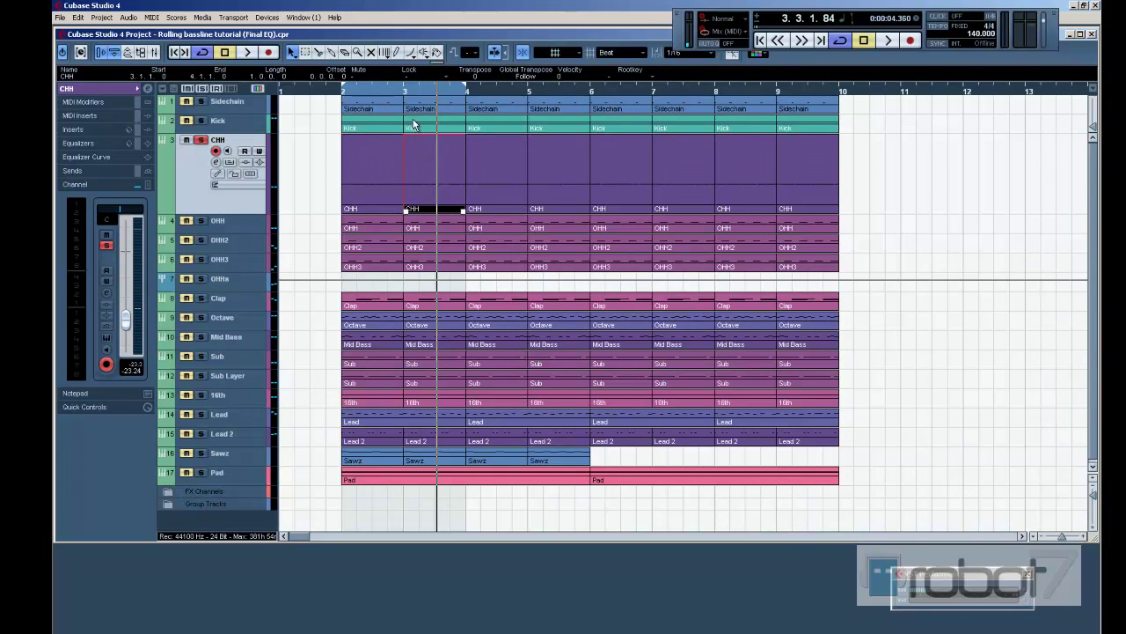
Play the loop from bar 2 with Sidechain, Kick and CHH soloed, and swap the CHH solo for OHH.
{"action": "left_click", "coordinate": [217, 121]}
{"action": "left_click", "coordinate": [344, 92]}
{"action": "key", "text": "space"}
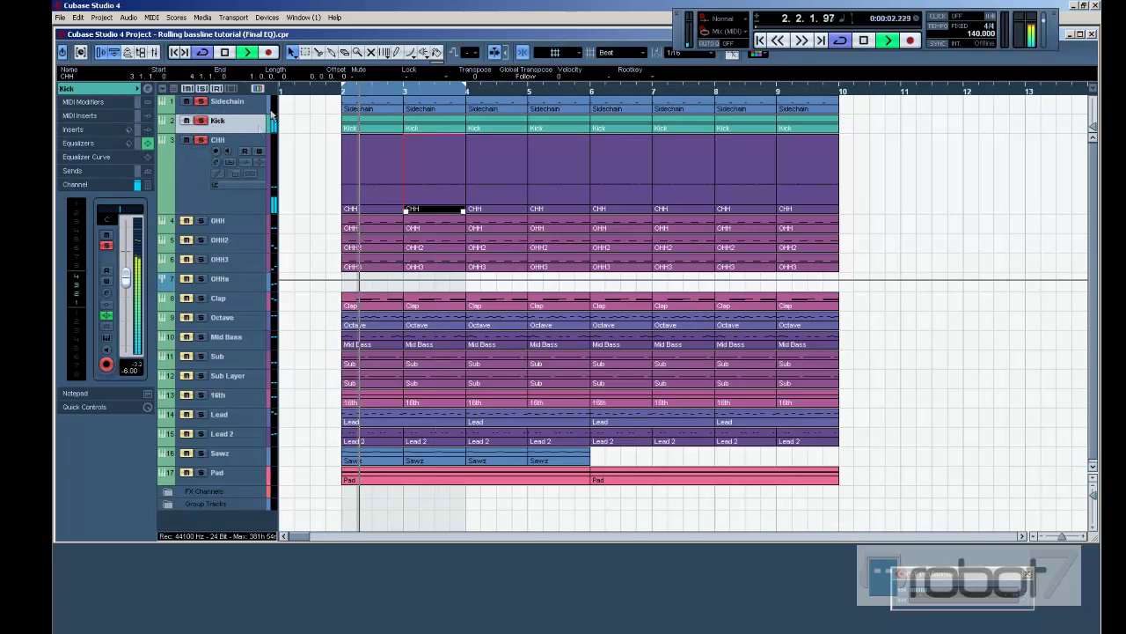
{"action": "left_click", "coordinate": [201, 221]}
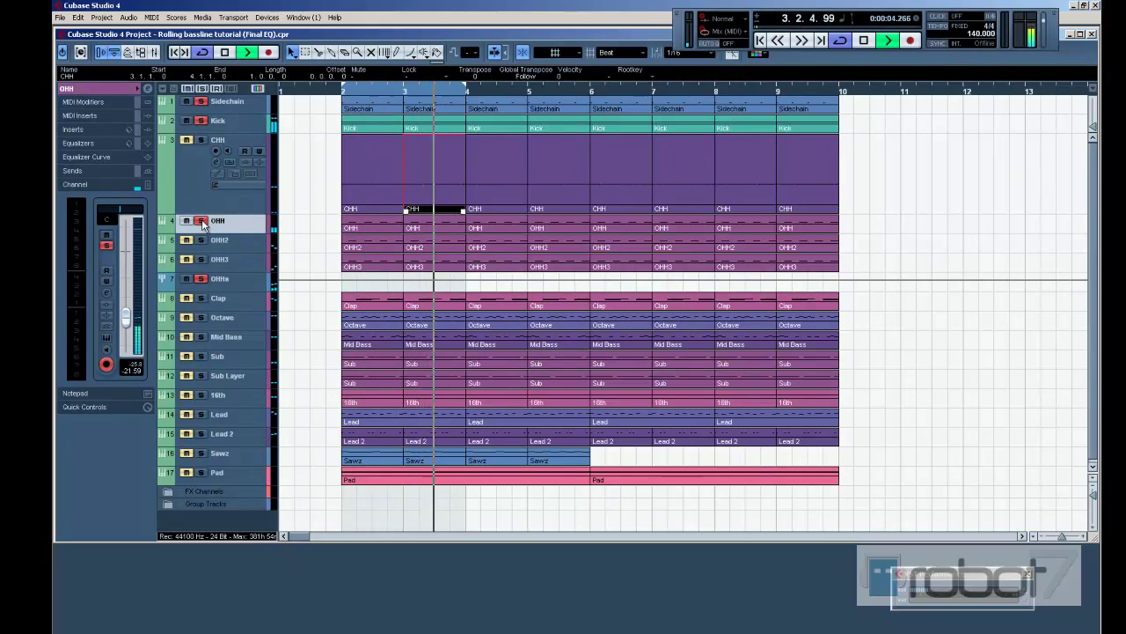
Review the panning of OHH, OHH2 and OHH3 in the channel settings.
{"action": "left_click", "coordinate": [106, 292]}
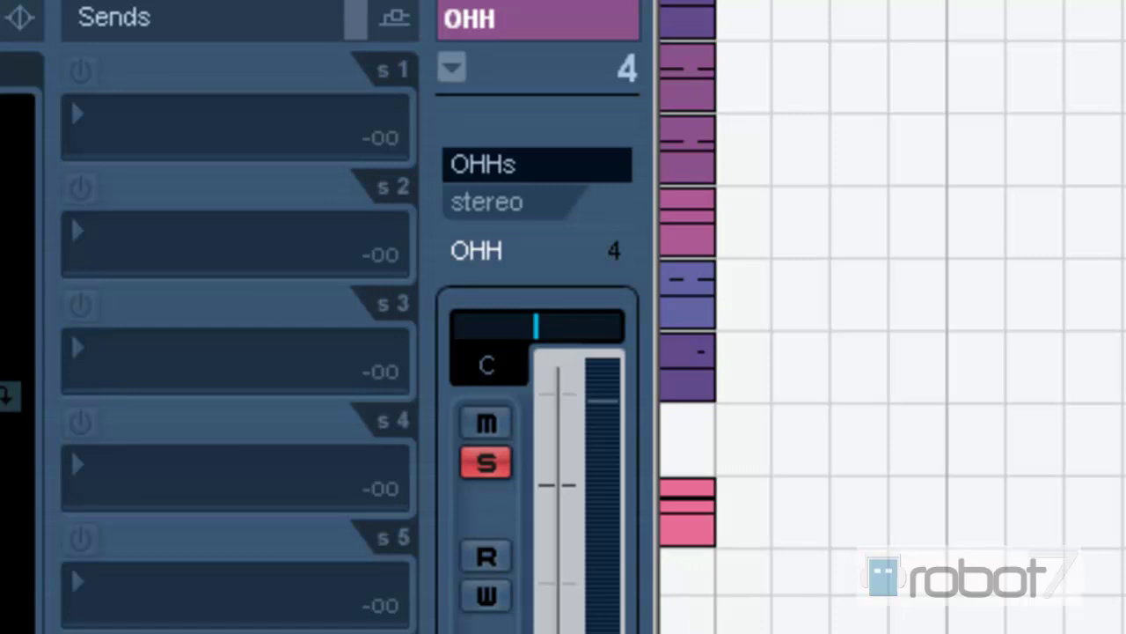
{"action": "key", "text": "Down"}
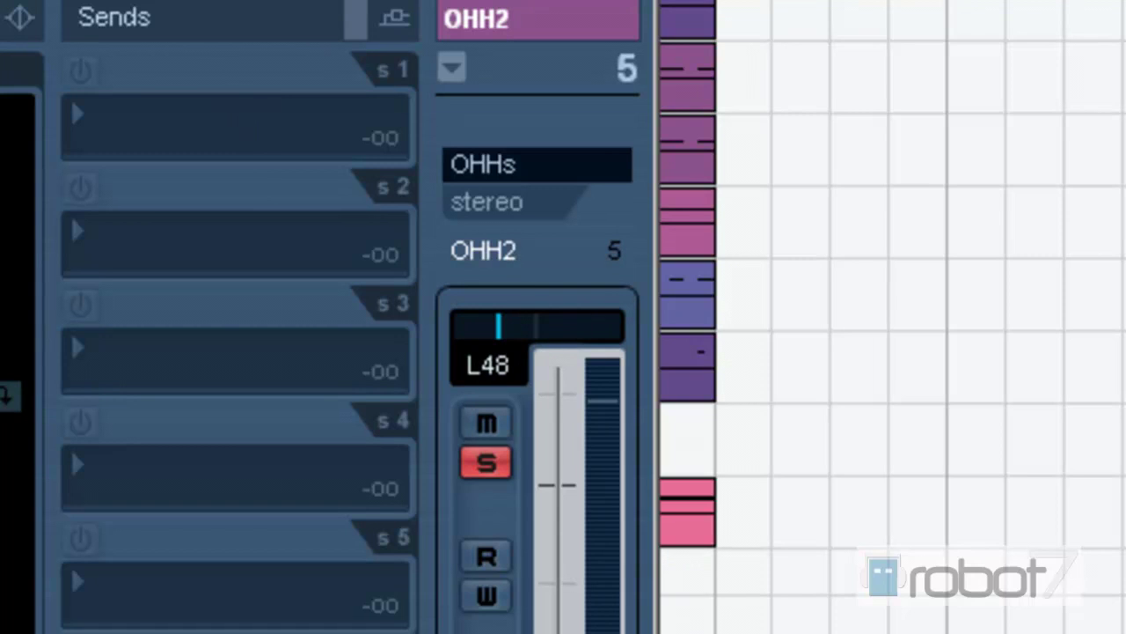
{"action": "key", "text": "Down"}
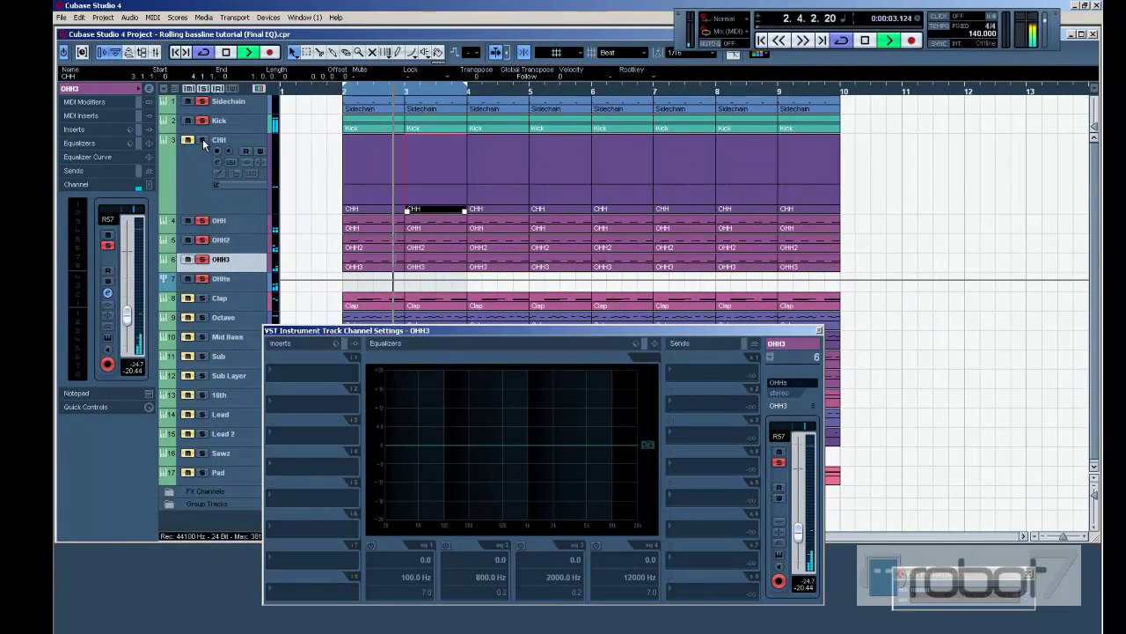
Review the CHH and Clap channel settings with both tracks added to the solo, and close the settings.
{"action": "key", "text": "Up"}
{"action": "key", "text": "Up"}
{"action": "key", "text": "Up"}
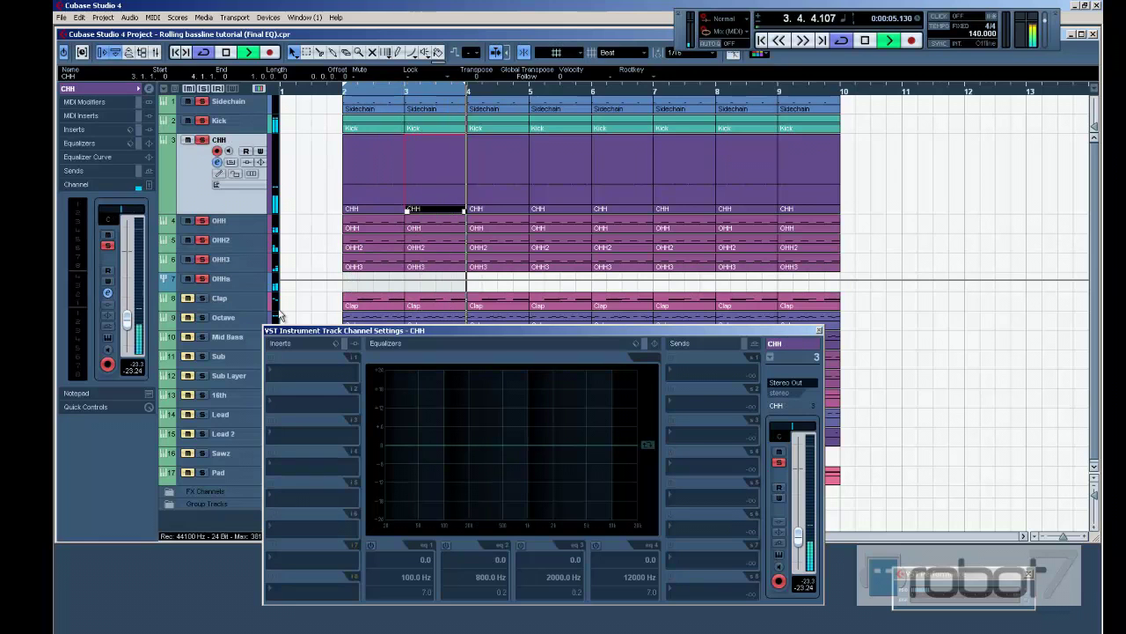
{"action": "left_click", "coordinate": [200, 300]}
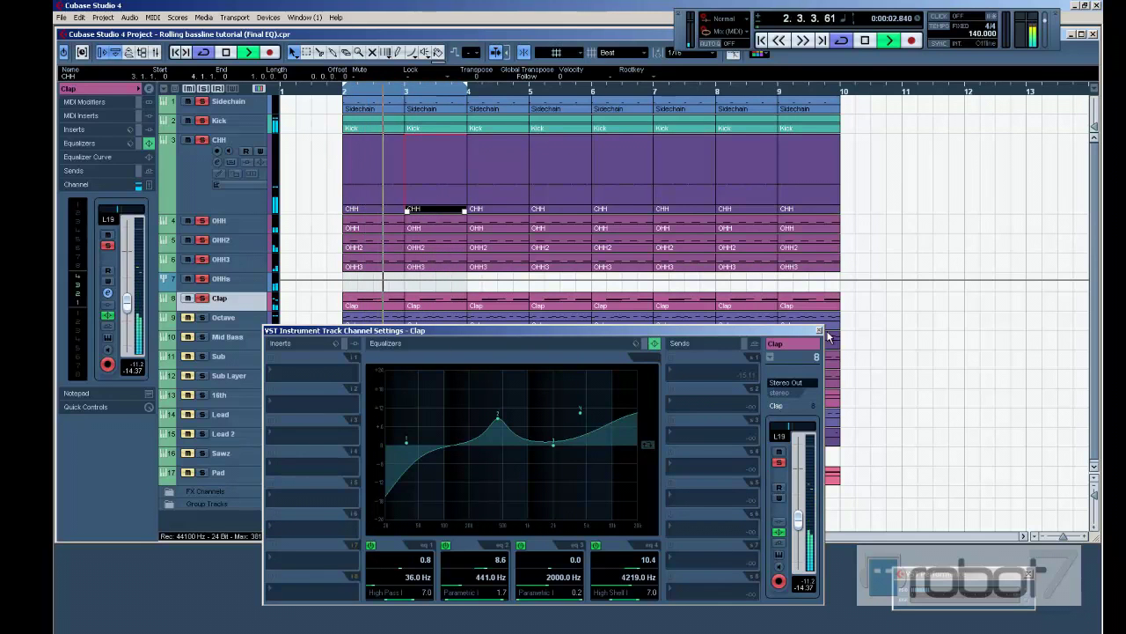
{"action": "key", "text": "Escape"}
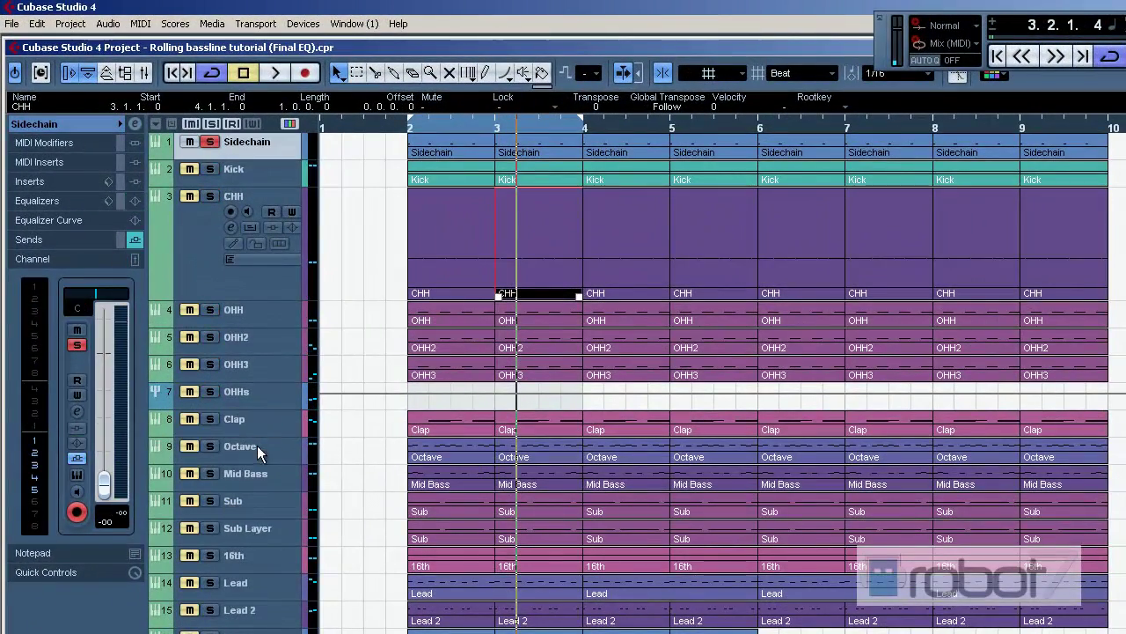
Solo the Octave track alongside Sidechain and examine the notes of its first part in the Key Editor.
{"action": "left_click", "coordinate": [209, 448]}
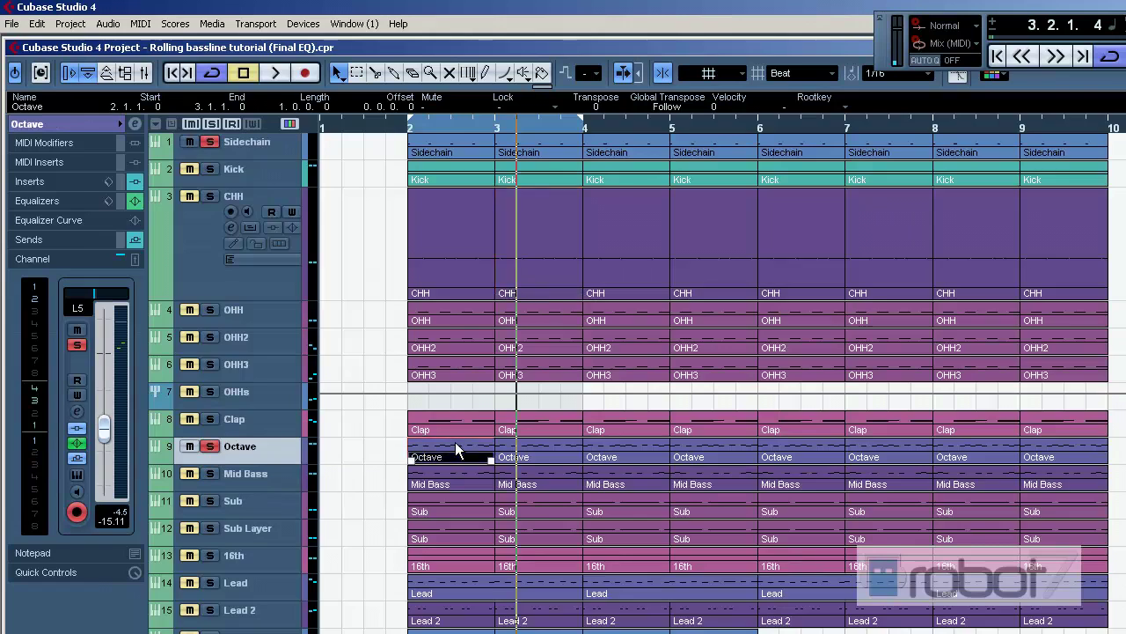
{"action": "double_click", "coordinate": [455, 445]}
{"action": "left_click_drag", "start_coordinate": [612, 128], "coordinate": [683, 135]}
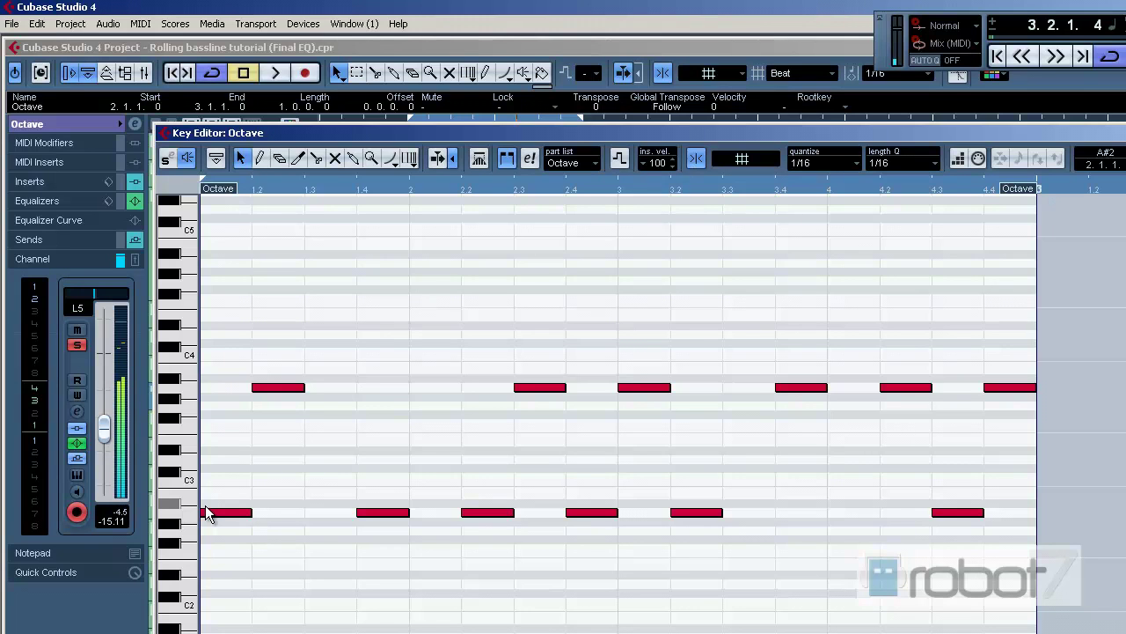
{"action": "key", "text": "ctrl+w"}
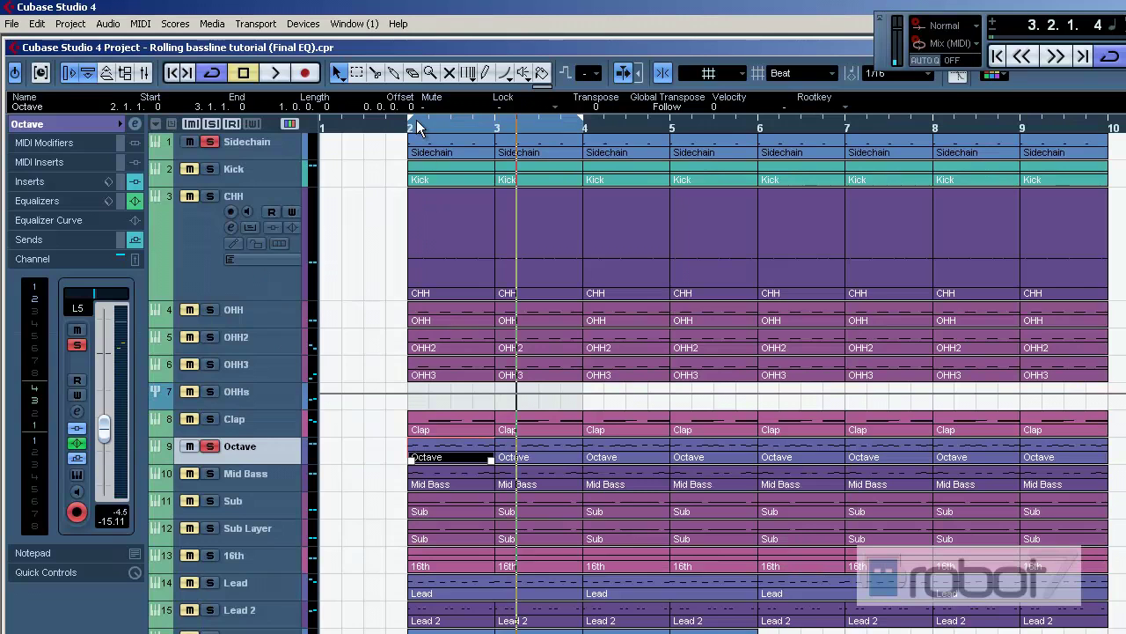
Play the Octave track without the Sidechain solo, and open the Compressor in its first insert from the channel settings.
{"action": "key", "text": "space"}
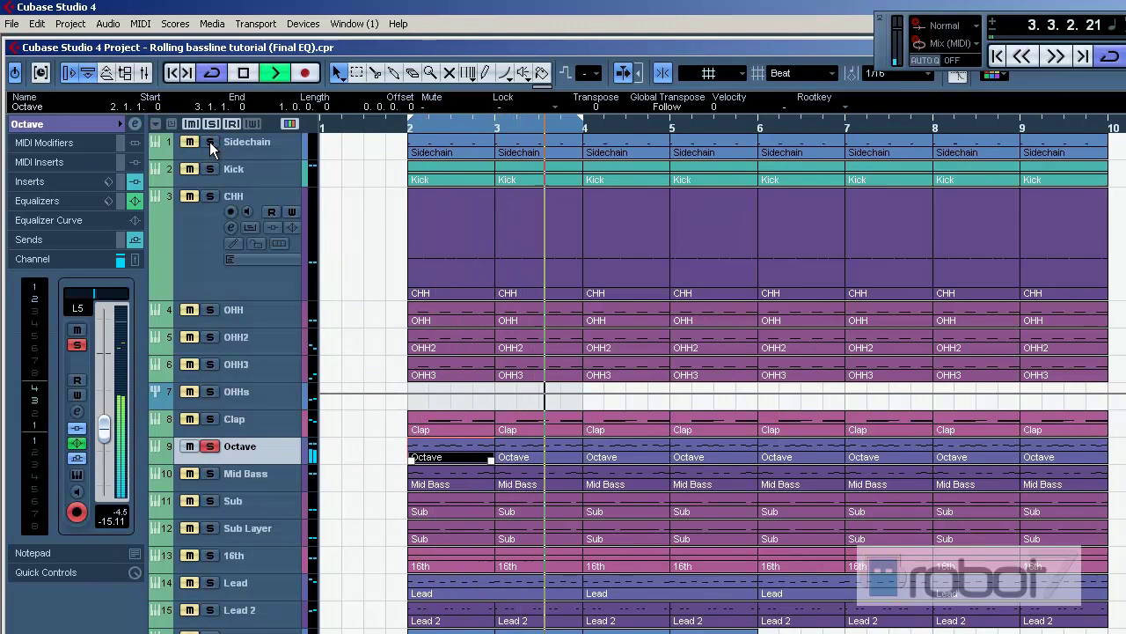
{"action": "left_click", "coordinate": [77, 411]}
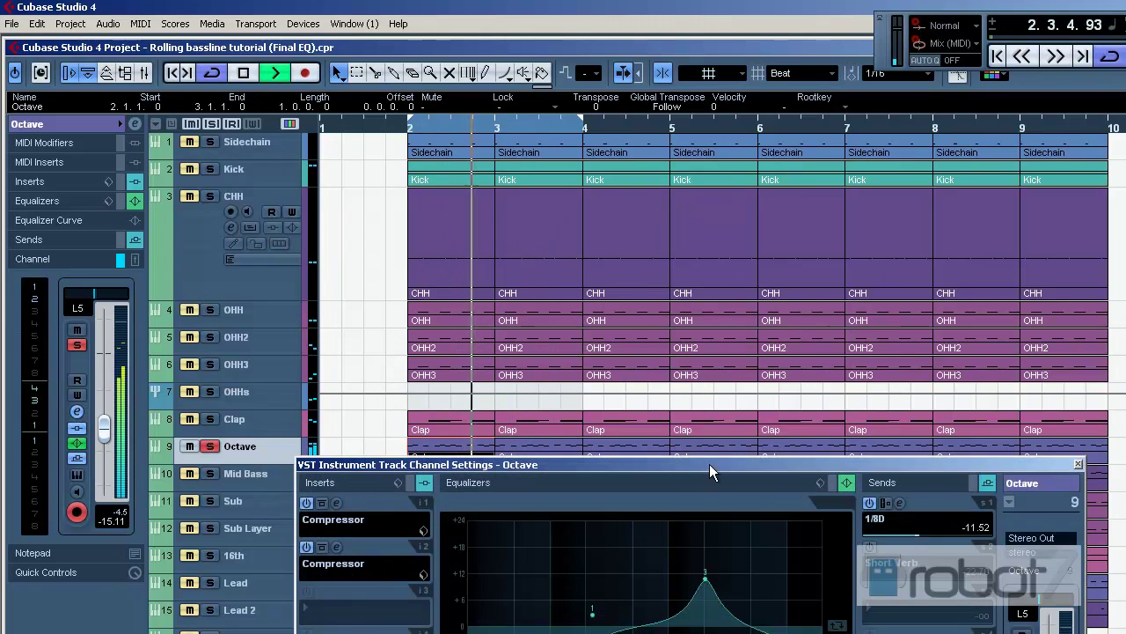
{"action": "left_click_drag", "start_coordinate": [662, 462], "coordinate": [744, 325]}
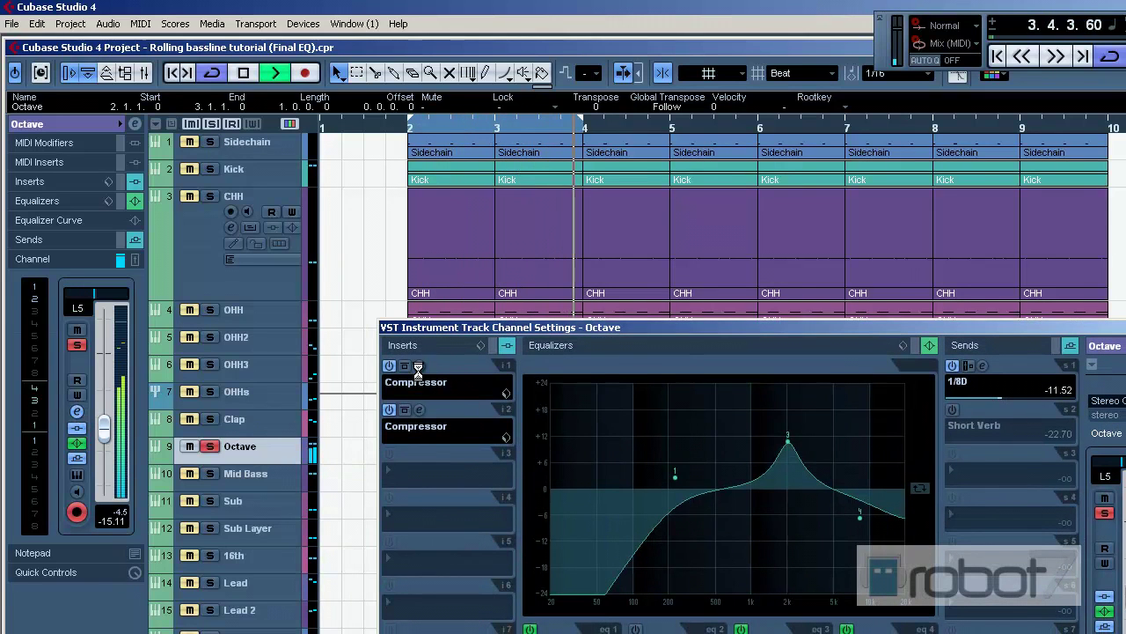
{"action": "left_click", "coordinate": [419, 366]}
{"action": "left_click_drag", "start_coordinate": [592, 323], "coordinate": [621, 336]}
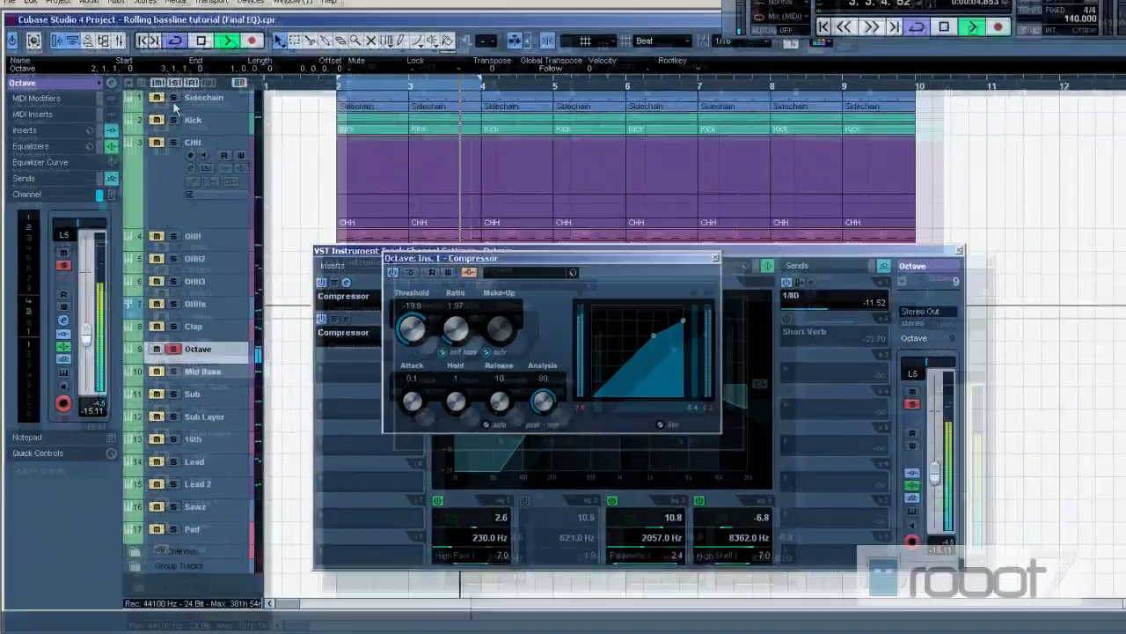
Solo the Sidechain track again, and open the Compressor in the Octave channel's second insert.
{"action": "left_click", "coordinate": [211, 143]}
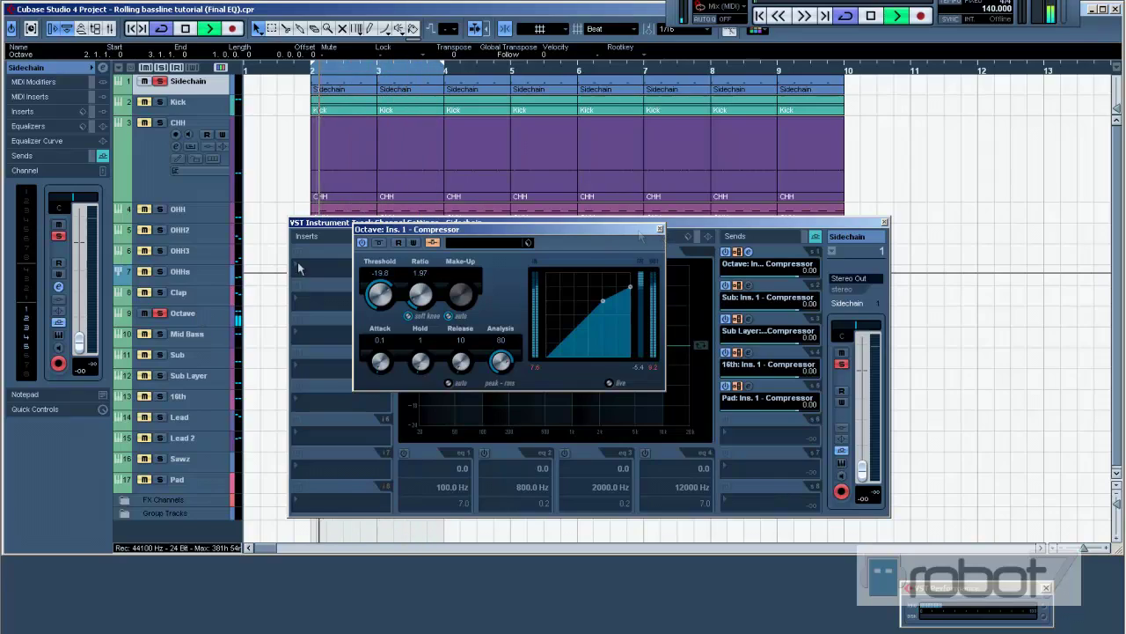
{"action": "left_click", "coordinate": [199, 314]}
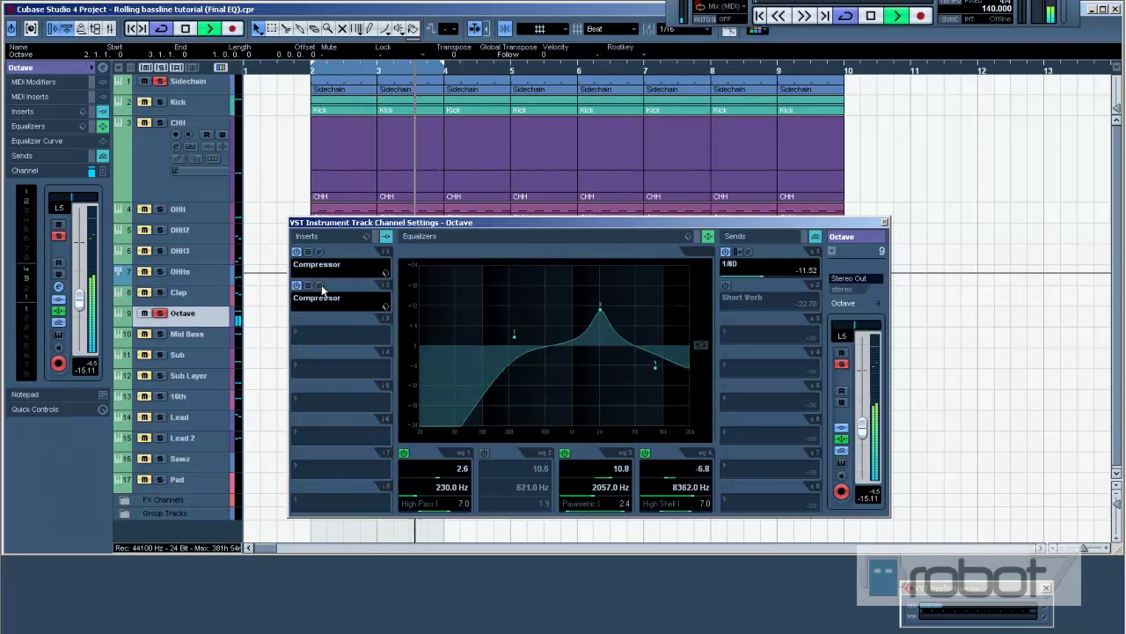
{"action": "left_click", "coordinate": [320, 286]}
{"action": "left_click_drag", "start_coordinate": [325, 390], "coordinate": [424, 362]}
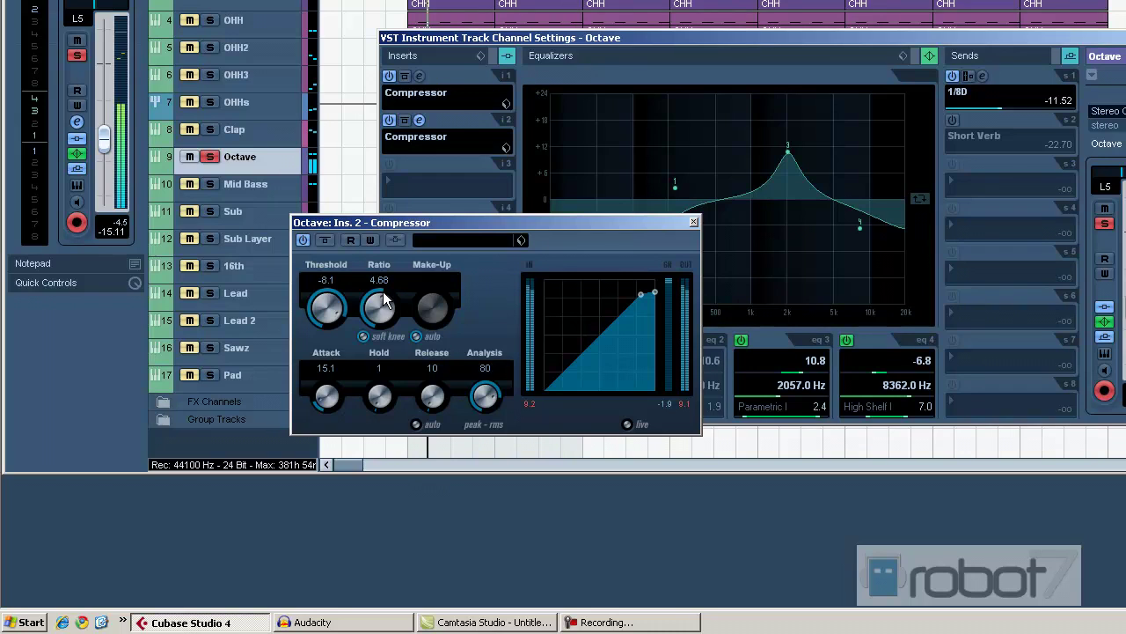
Compare the Octave sound with the second insert's Compressor switched off and on, and close the plug-in.
{"action": "left_click", "coordinate": [302, 244]}
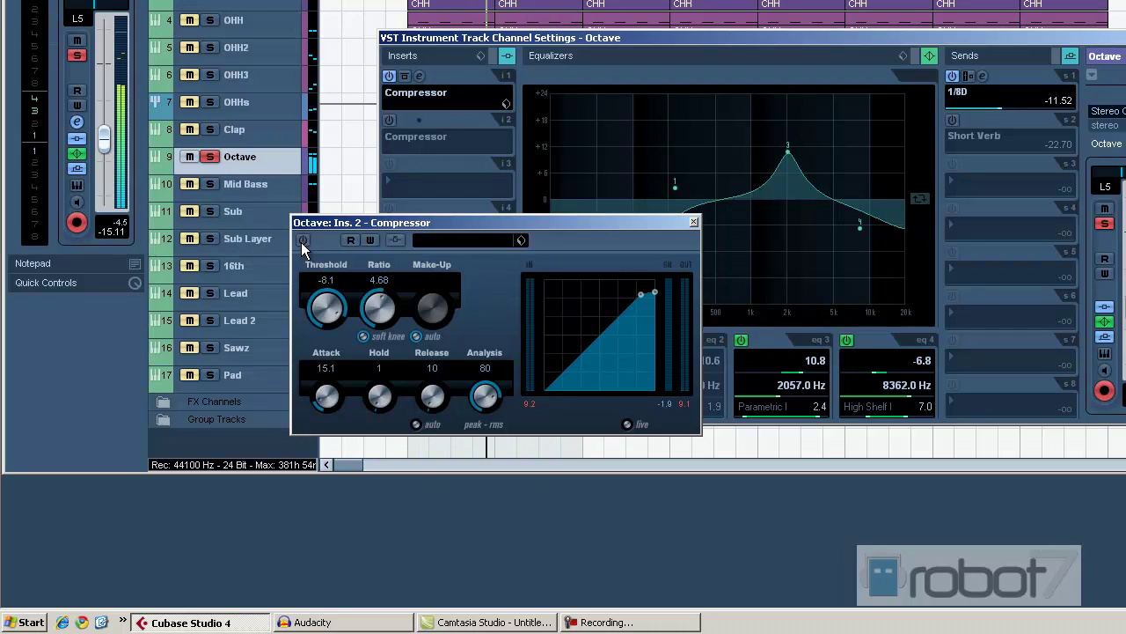
{"action": "left_click", "coordinate": [302, 240]}
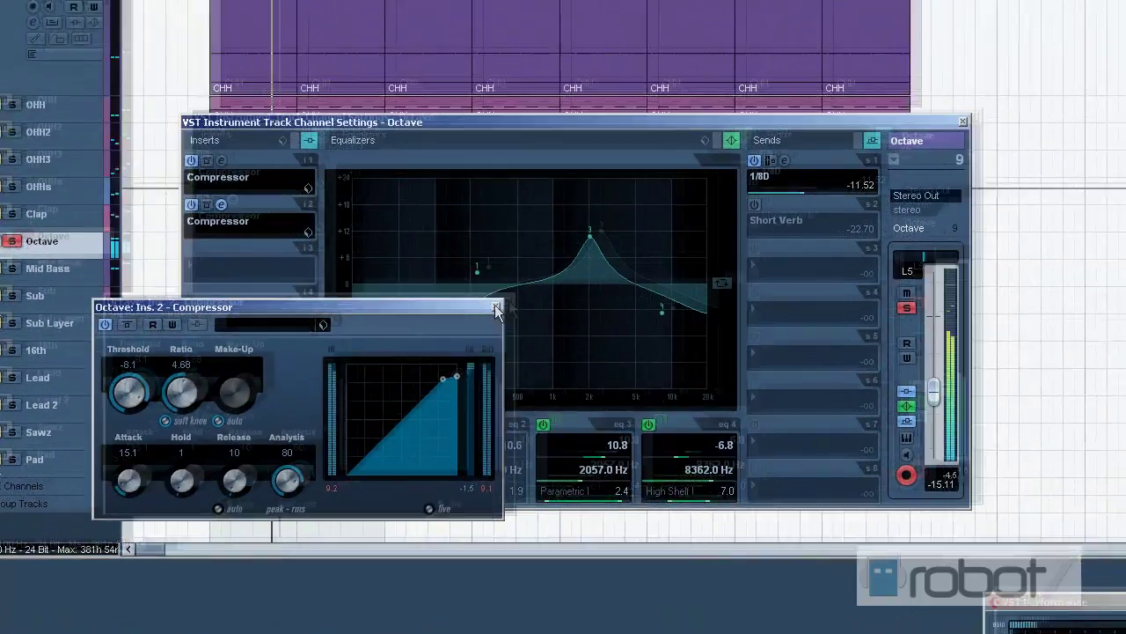
{"action": "left_click", "coordinate": [694, 222]}
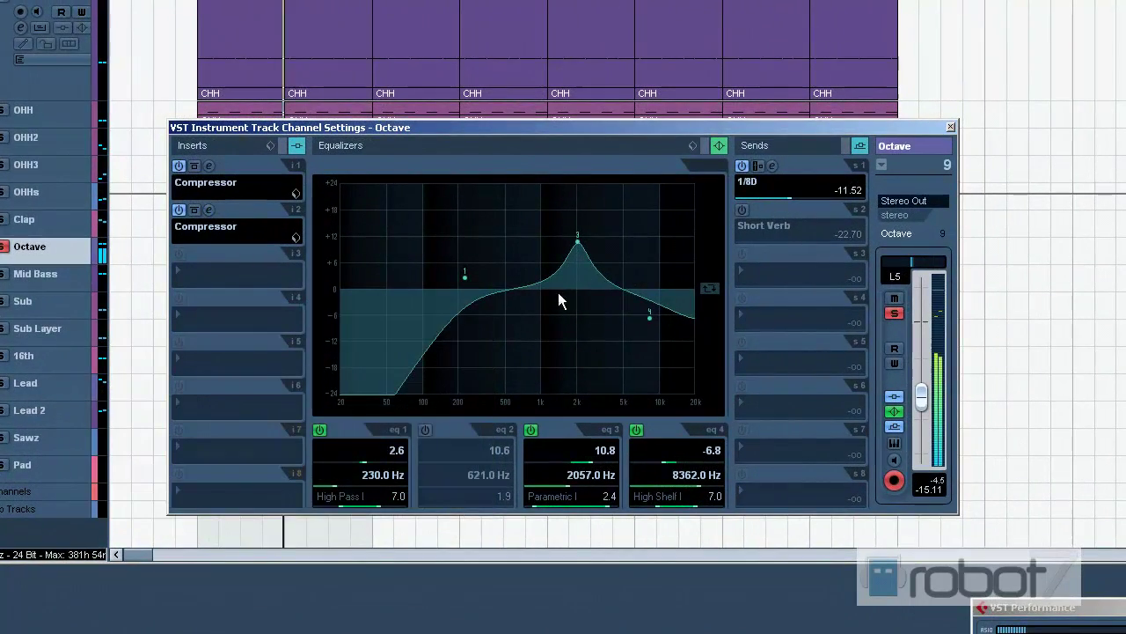
Set the Octave channel's high-pass band to 201 Hz, auditioning the sound with EQ bands 3 and 4 switched off and on.
{"action": "left_click", "coordinate": [530, 430]}
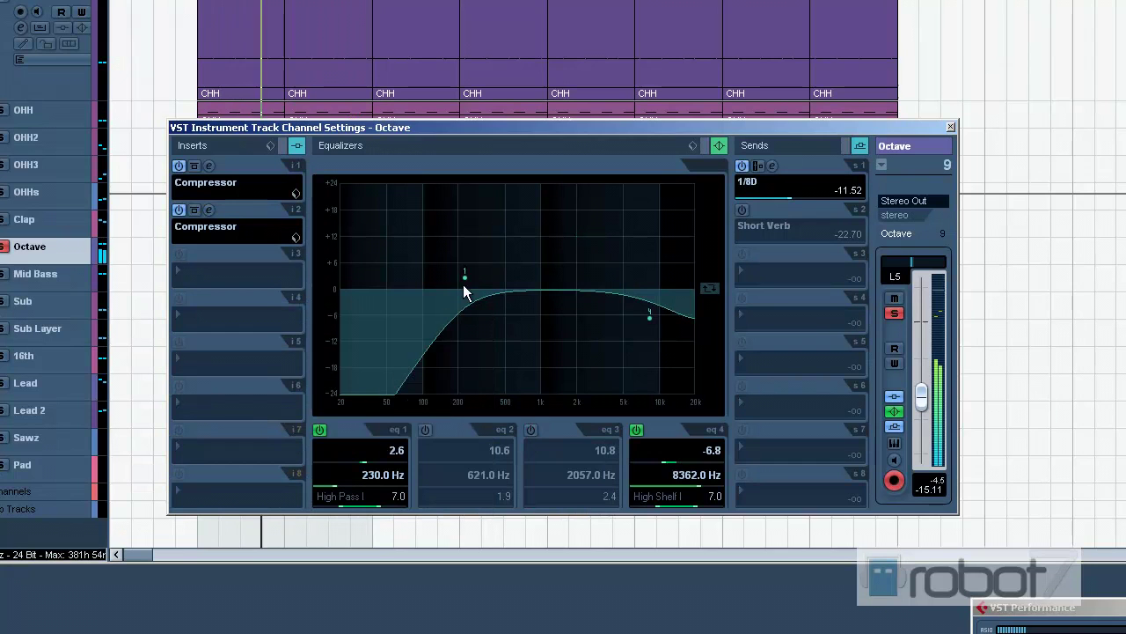
{"action": "mouse_move", "coordinate": [465, 277]}
{"action": "left_mouse_down"}
{"action": "mouse_move", "coordinate": [376, 281]}
{"action": "mouse_move", "coordinate": [459, 282]}
{"action": "left_mouse_up"}
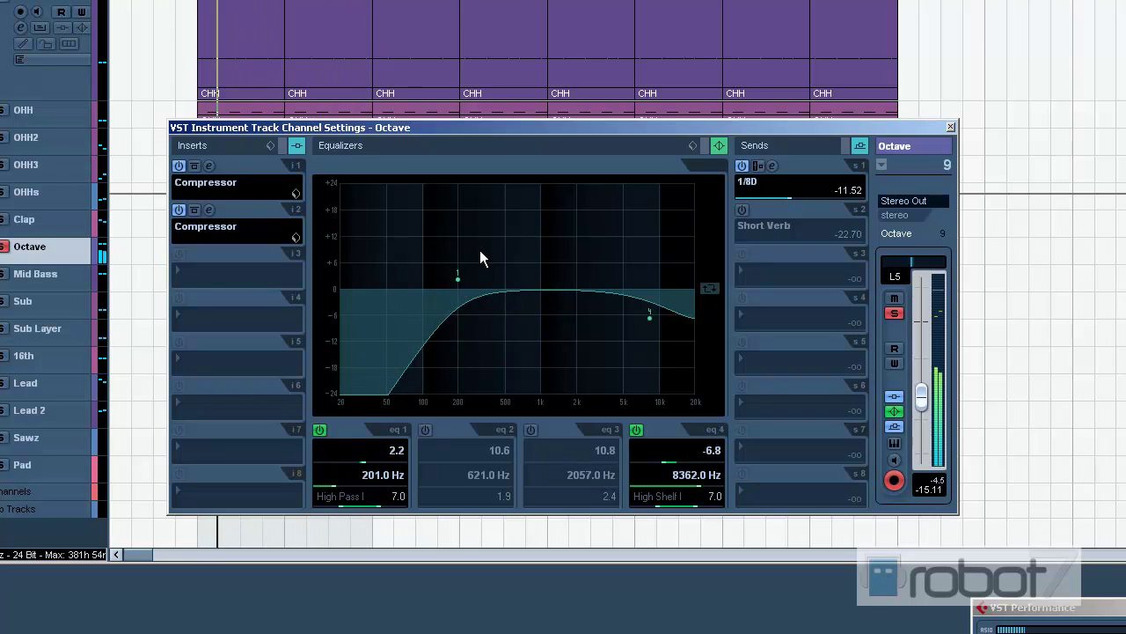
{"action": "left_click", "coordinate": [636, 431]}
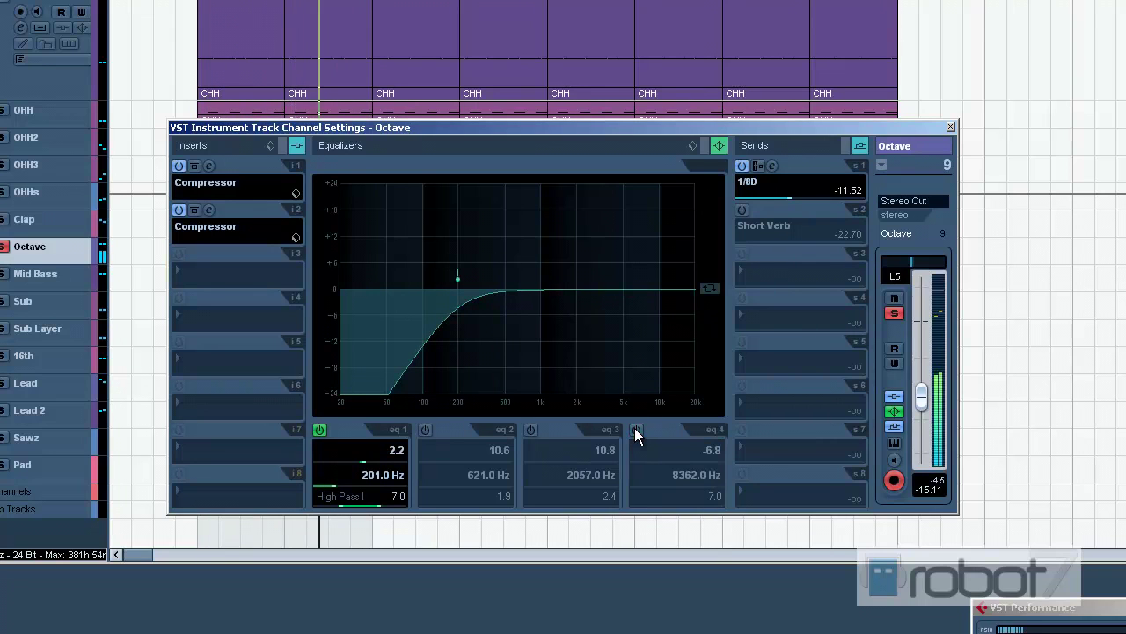
{"action": "left_click", "coordinate": [636, 430]}
{"action": "left_click", "coordinate": [531, 431]}
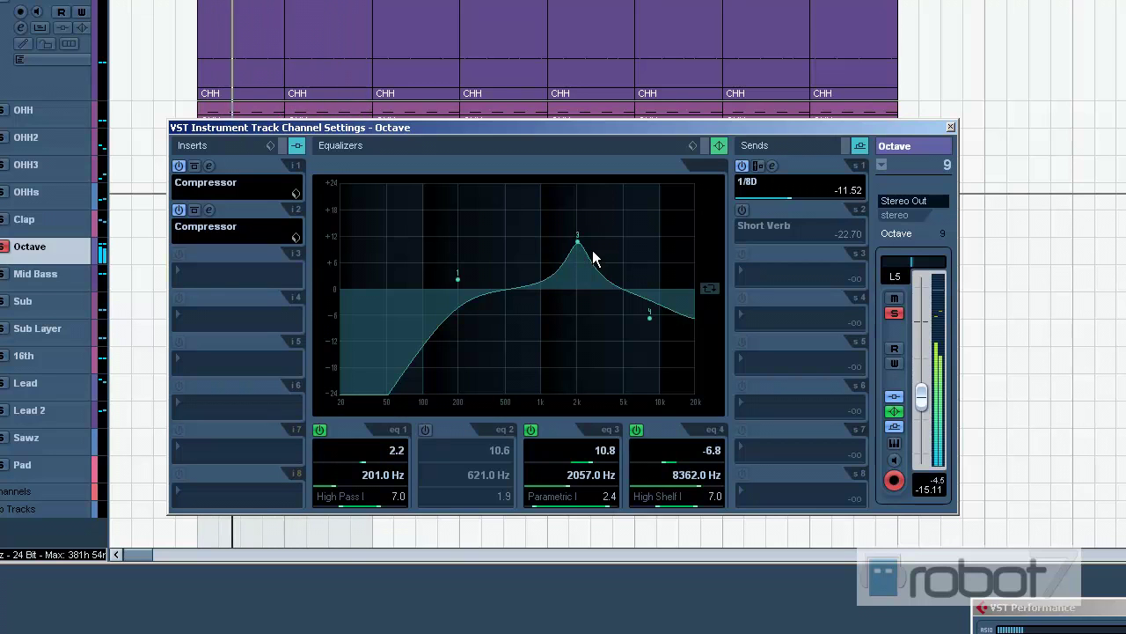
Compare the Octave sound with its 1/8D send off and on, and check the send's PingPongDelay before closing the channel settings.
{"action": "left_click", "coordinate": [740, 167]}
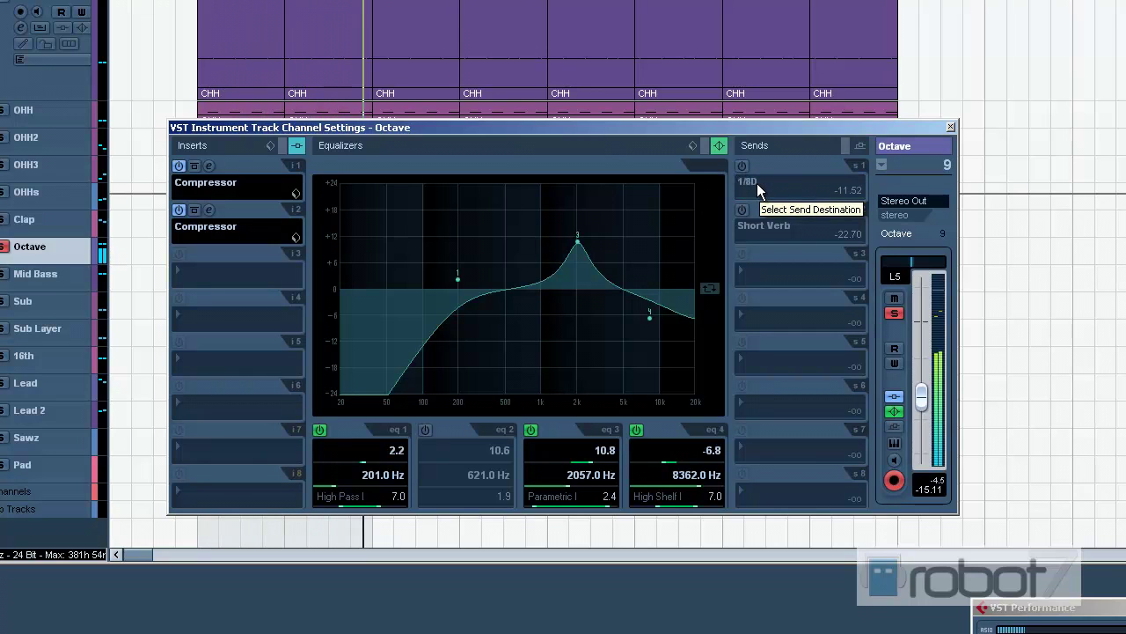
{"action": "left_click", "coordinate": [741, 167]}
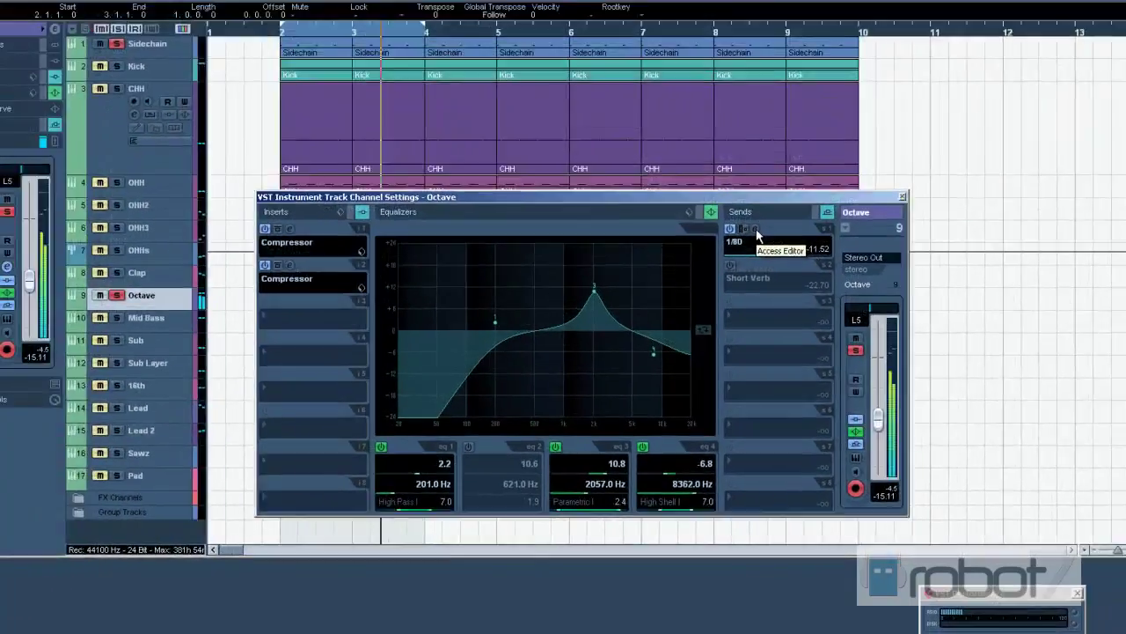
{"action": "left_click", "coordinate": [772, 166]}
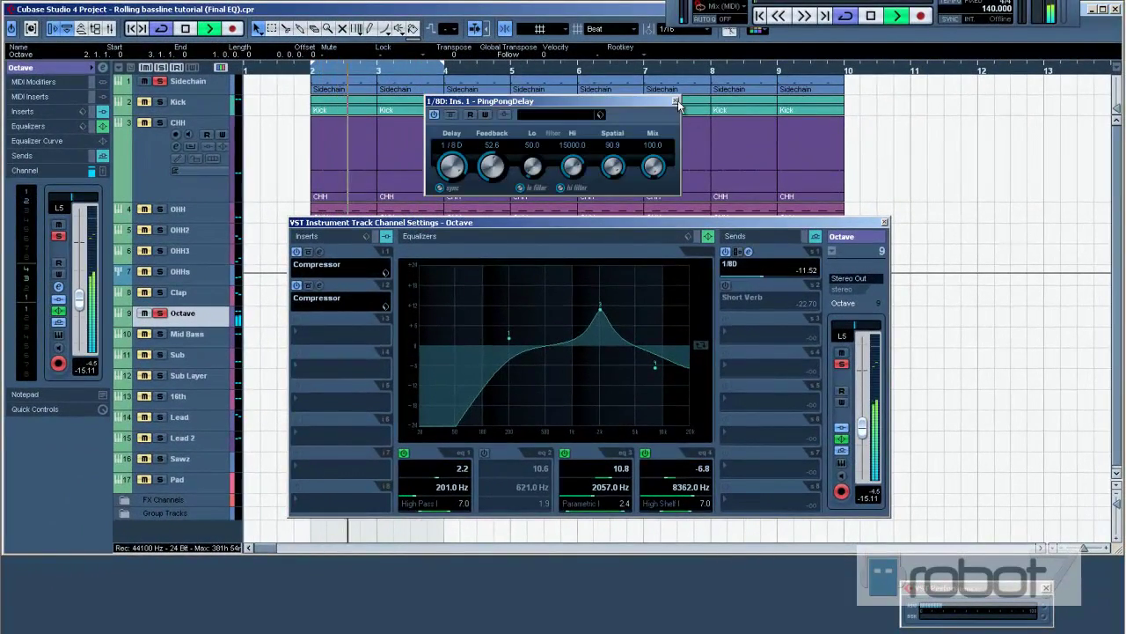
{"action": "left_click", "coordinate": [749, 252]}
{"action": "left_click", "coordinate": [885, 222]}
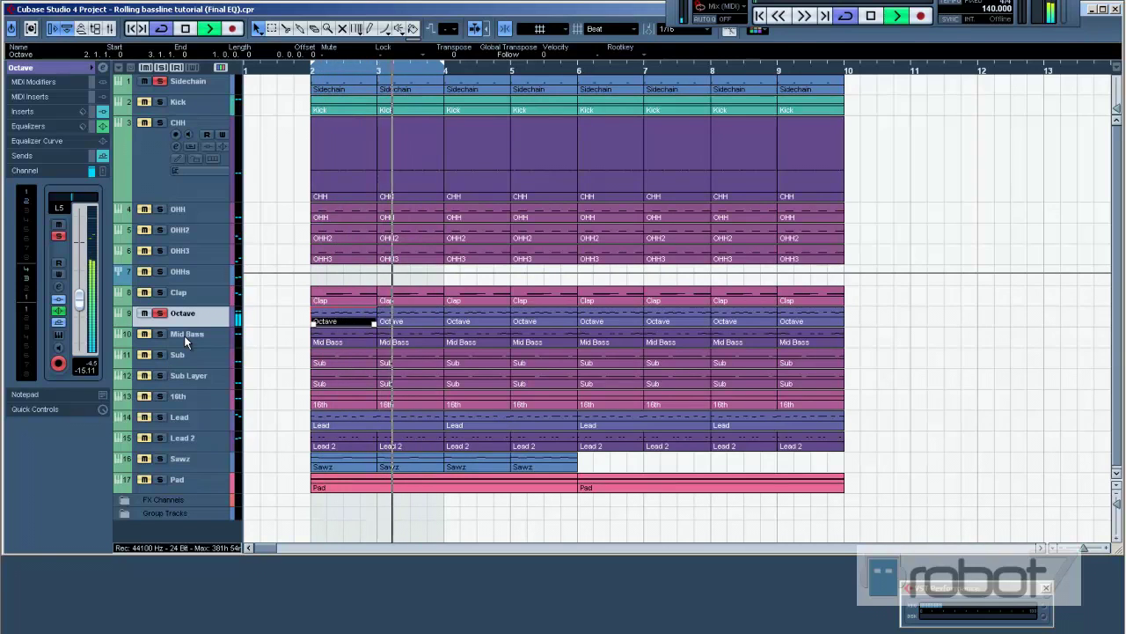
Audition the Sub and Sub Layer tracks together and Sub Layer without Sub in place of Octave, and stop playback with both unsoloed.
{"action": "left_click", "coordinate": [159, 312]}
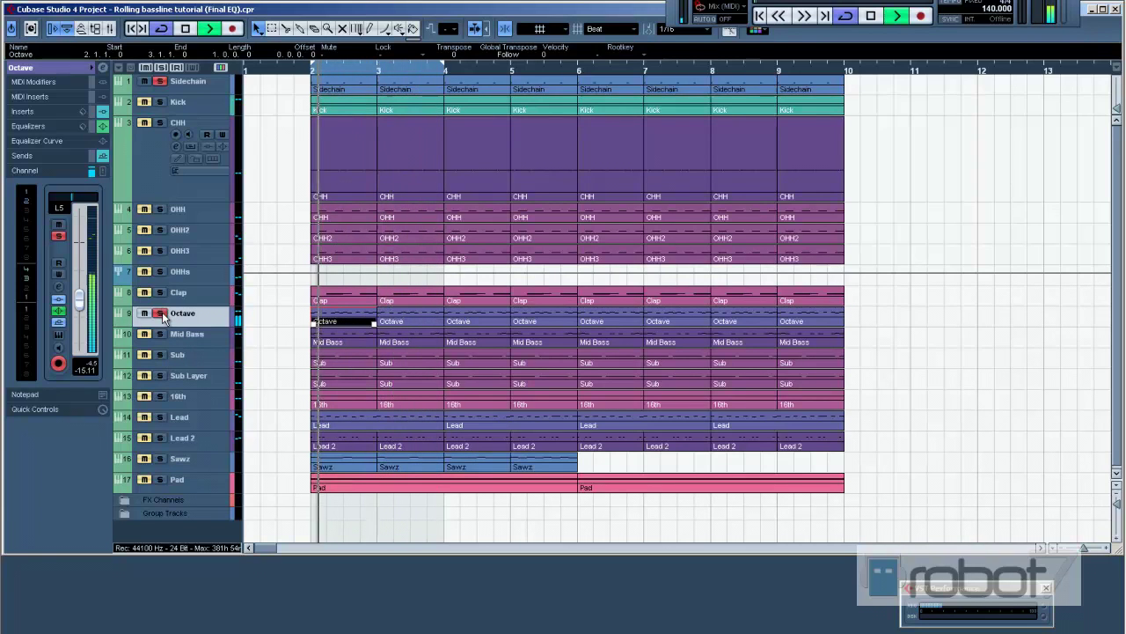
{"action": "left_click", "coordinate": [160, 355]}
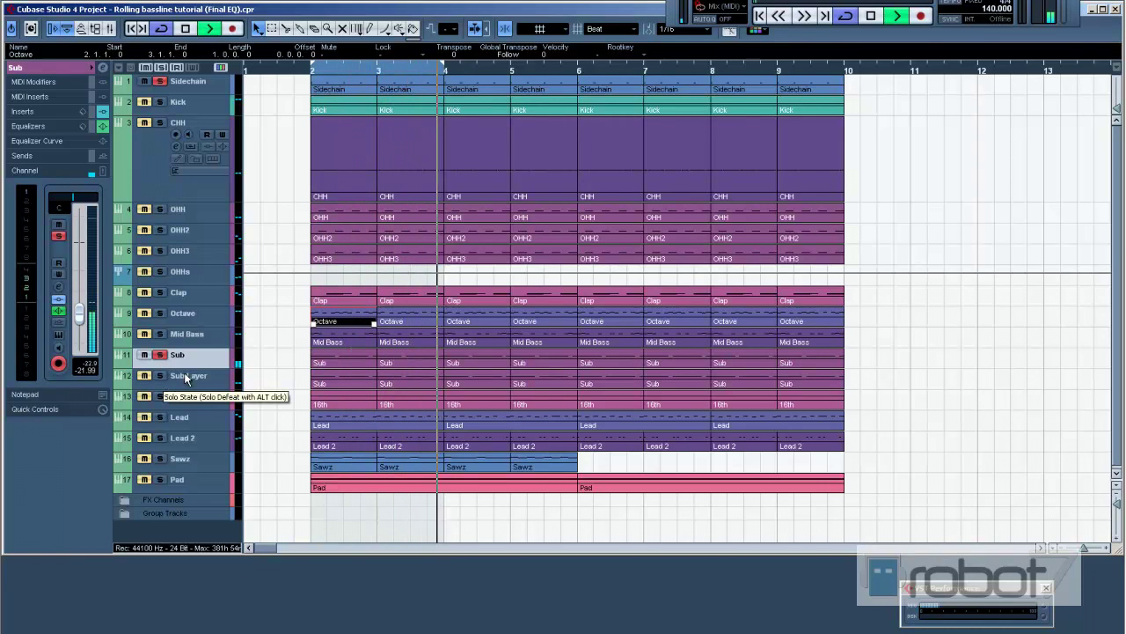
{"action": "left_click", "coordinate": [161, 375]}
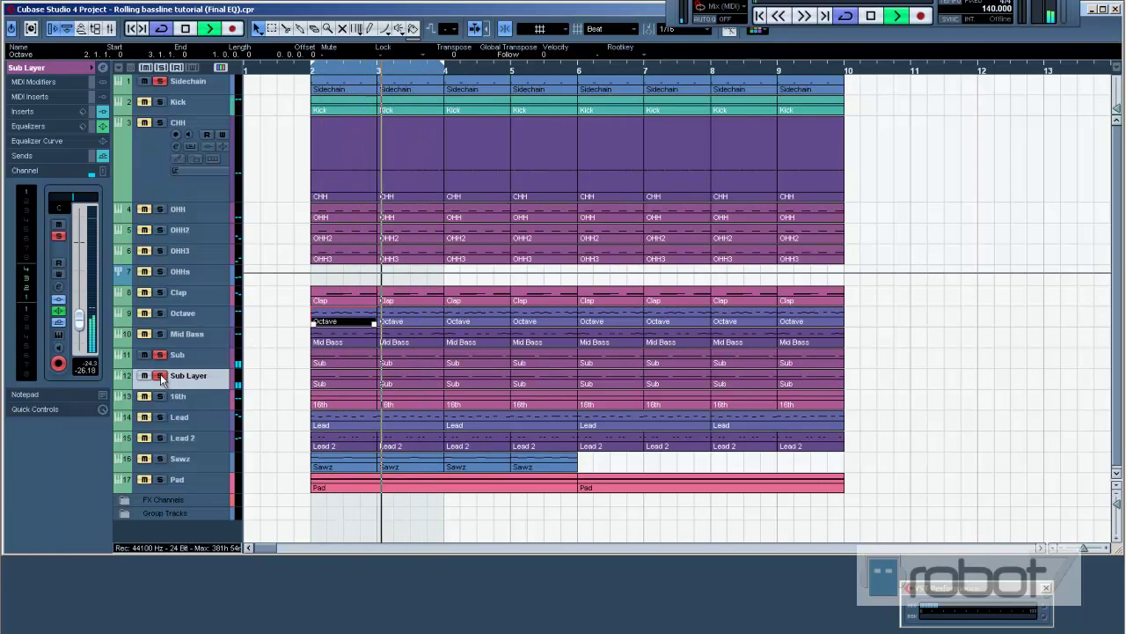
{"action": "left_click", "coordinate": [161, 356]}
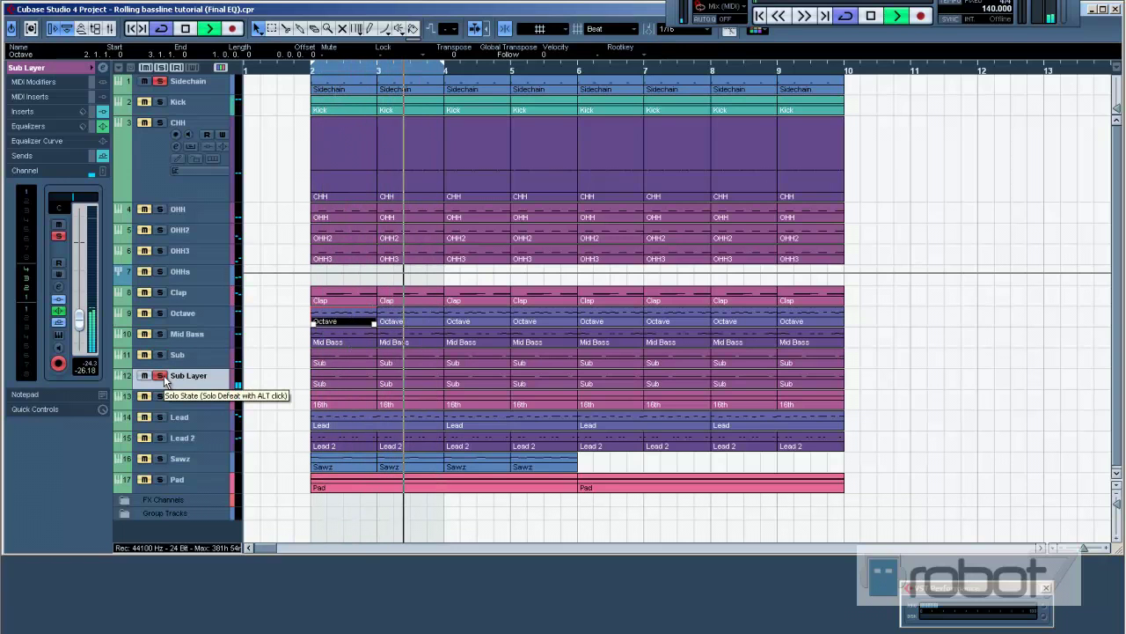
{"action": "left_click", "coordinate": [161, 356]}
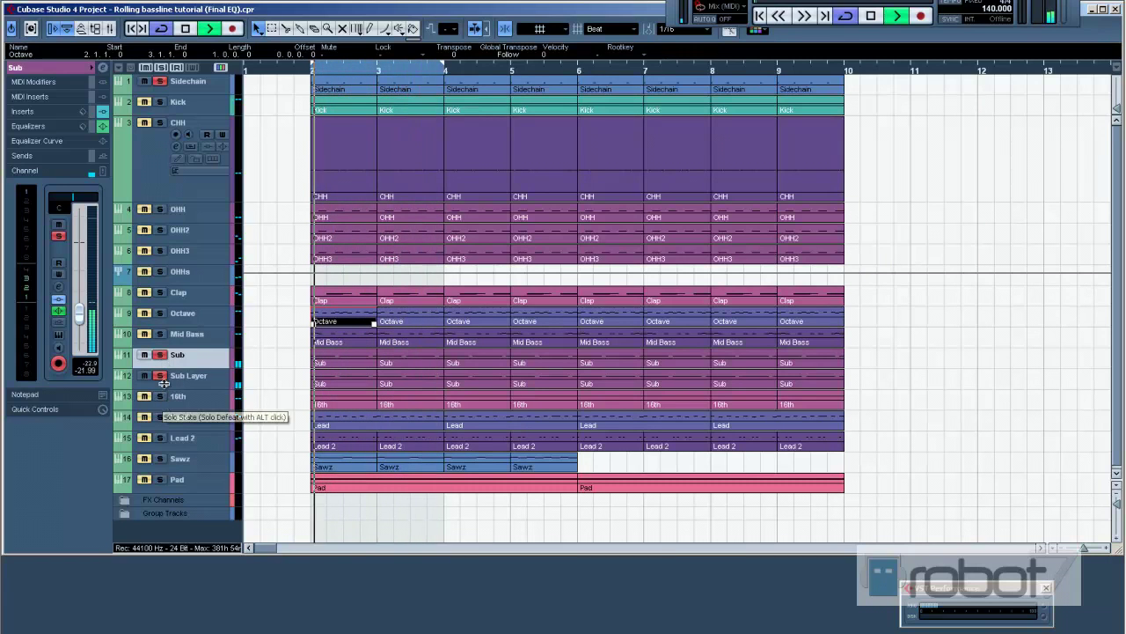
{"action": "key", "text": "space"}
{"action": "left_click", "coordinate": [160, 354]}
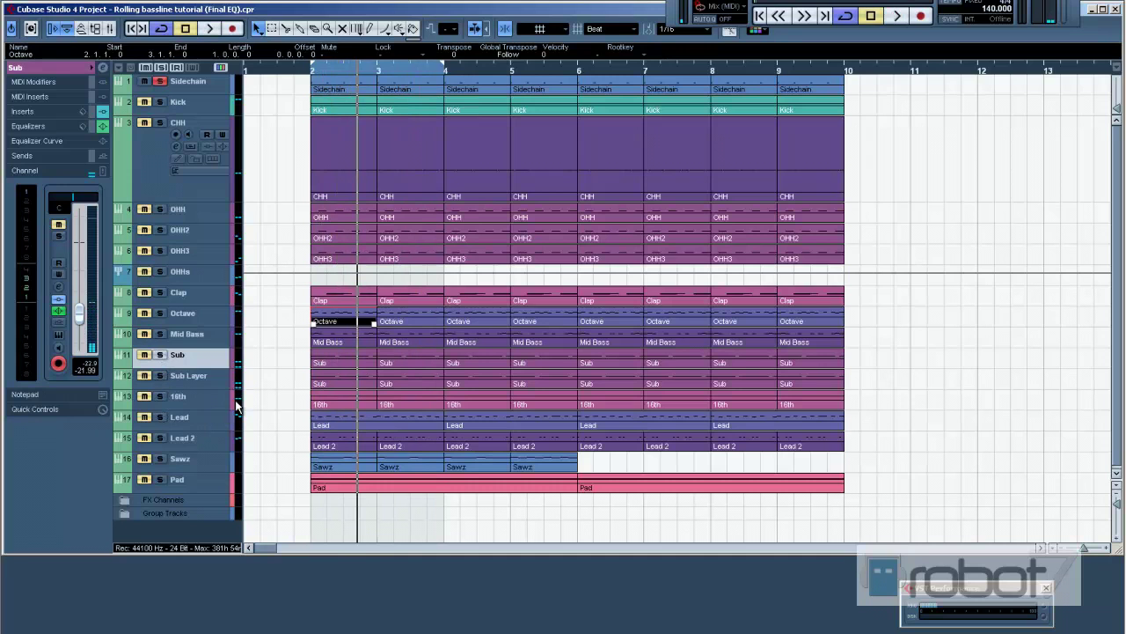
Solo the 16th track and examine the notes of its first part in the Key Editor.
{"action": "left_click", "coordinate": [160, 397]}
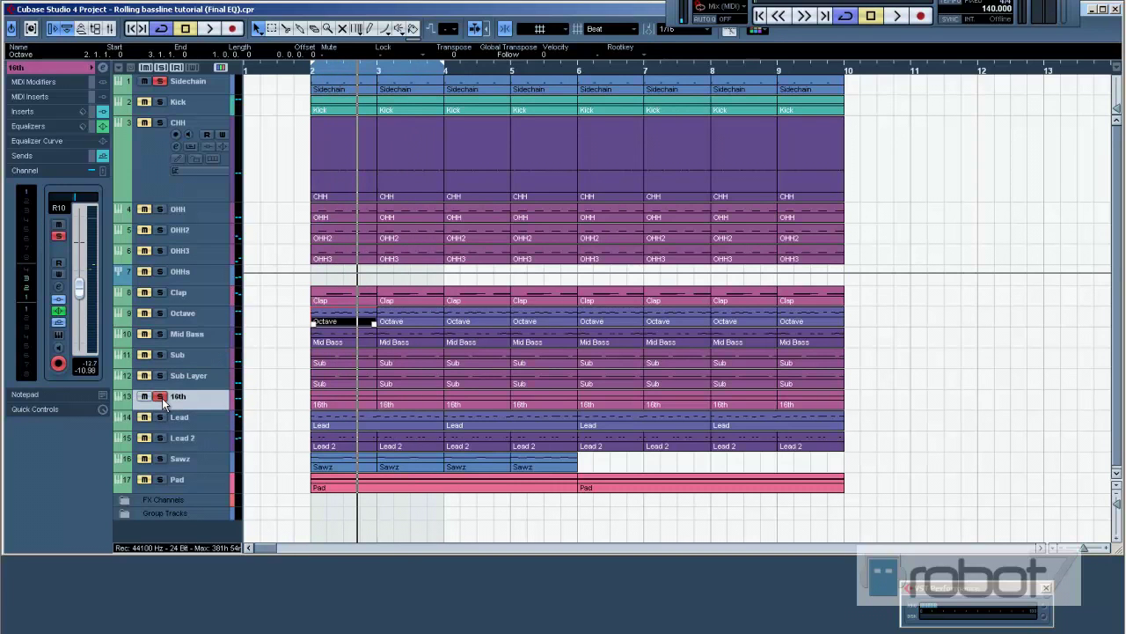
{"action": "double_click", "coordinate": [346, 400]}
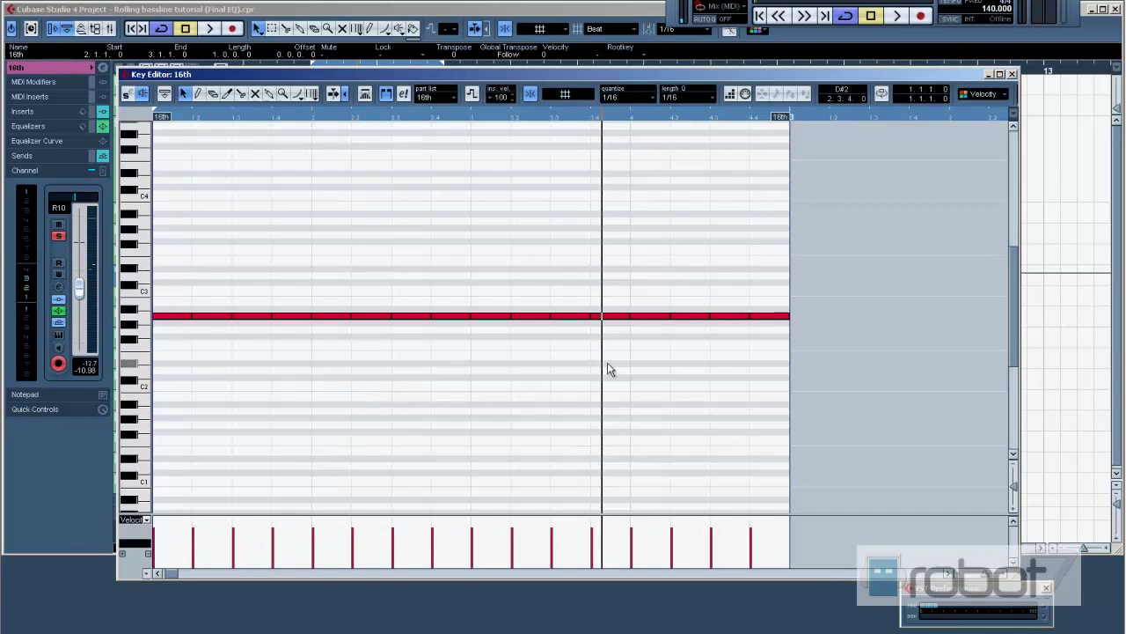
{"action": "left_click_drag", "start_coordinate": [890, 82], "coordinate": [993, 199]}
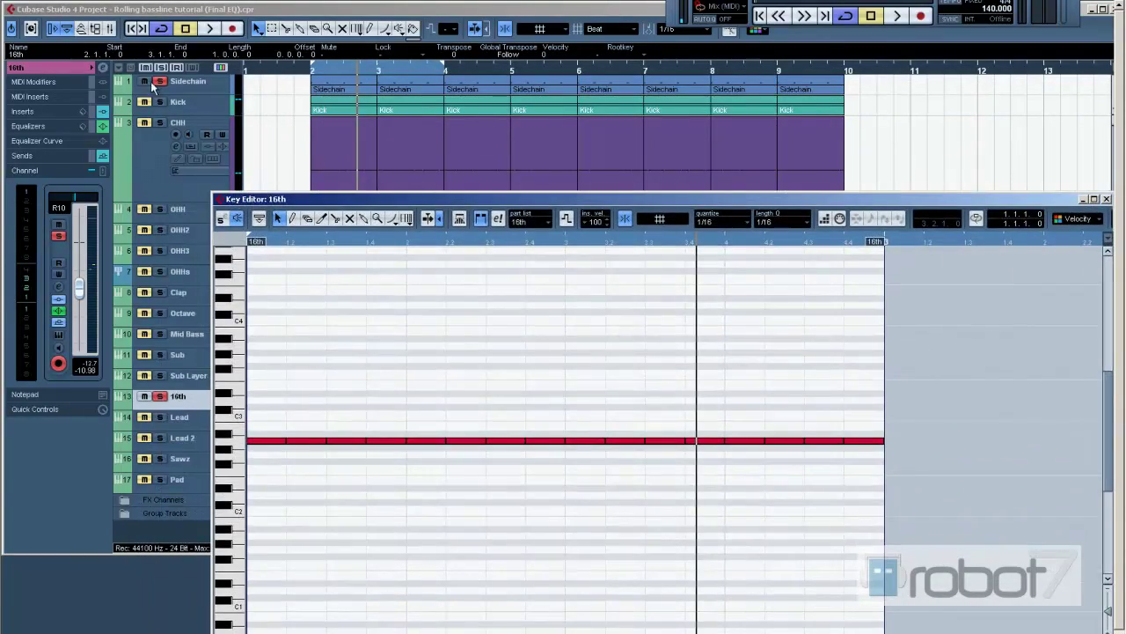
Play the 16th track without the Sidechain solo, and check the Compressor in its first insert from the channel settings.
{"action": "left_click", "coordinate": [175, 103]}
{"action": "key", "text": "space"}
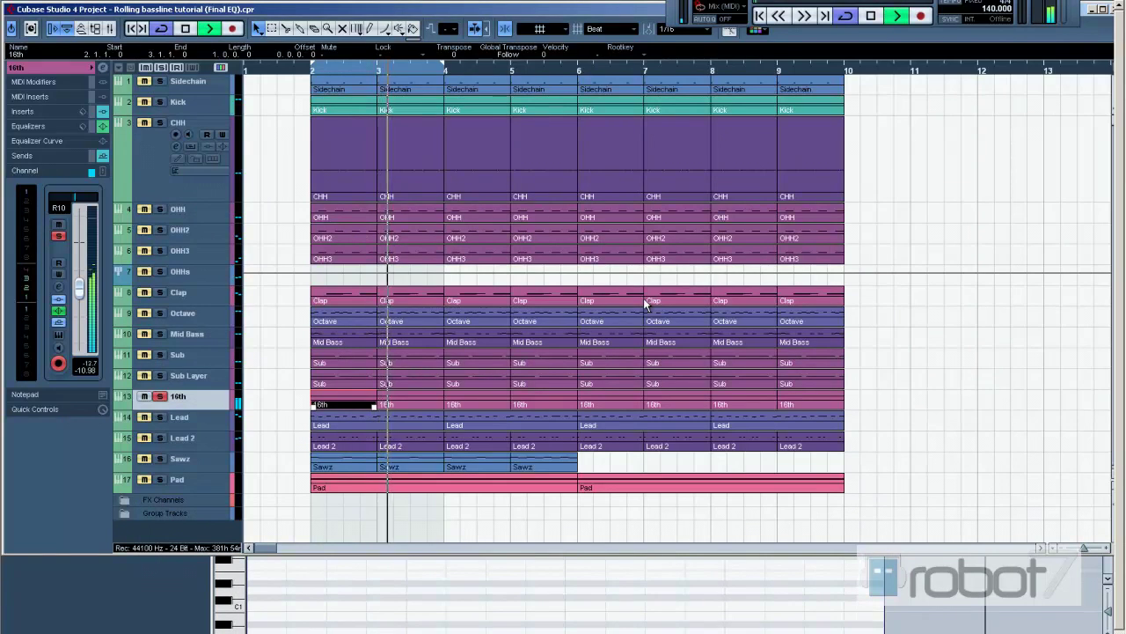
{"action": "left_click", "coordinate": [58, 321]}
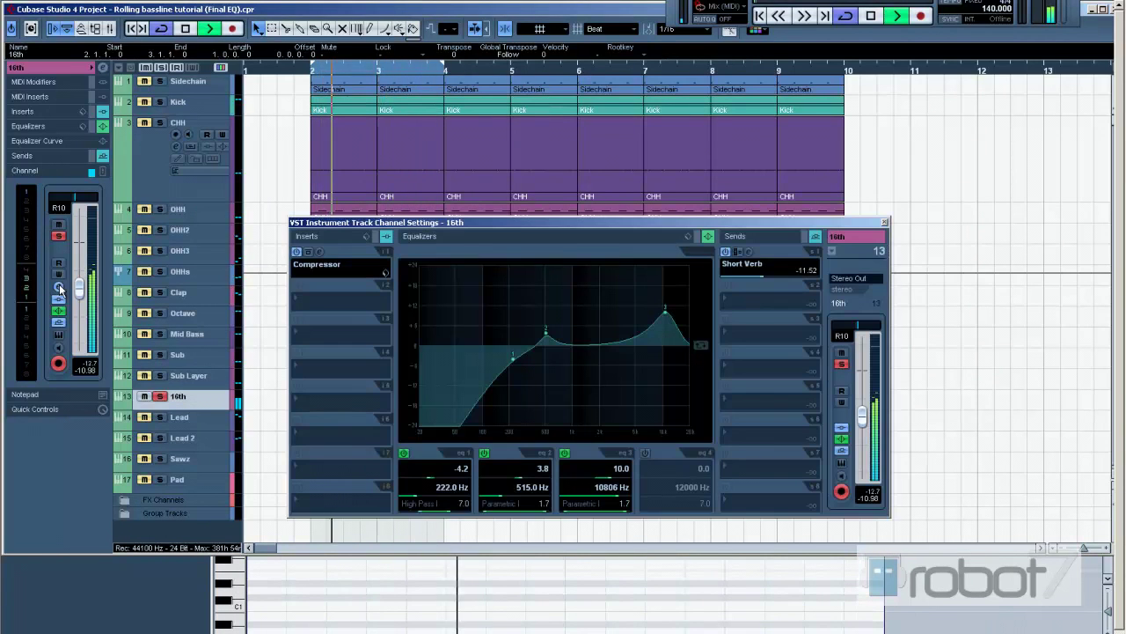
{"action": "left_click", "coordinate": [320, 252]}
{"action": "left_click", "coordinate": [320, 252]}
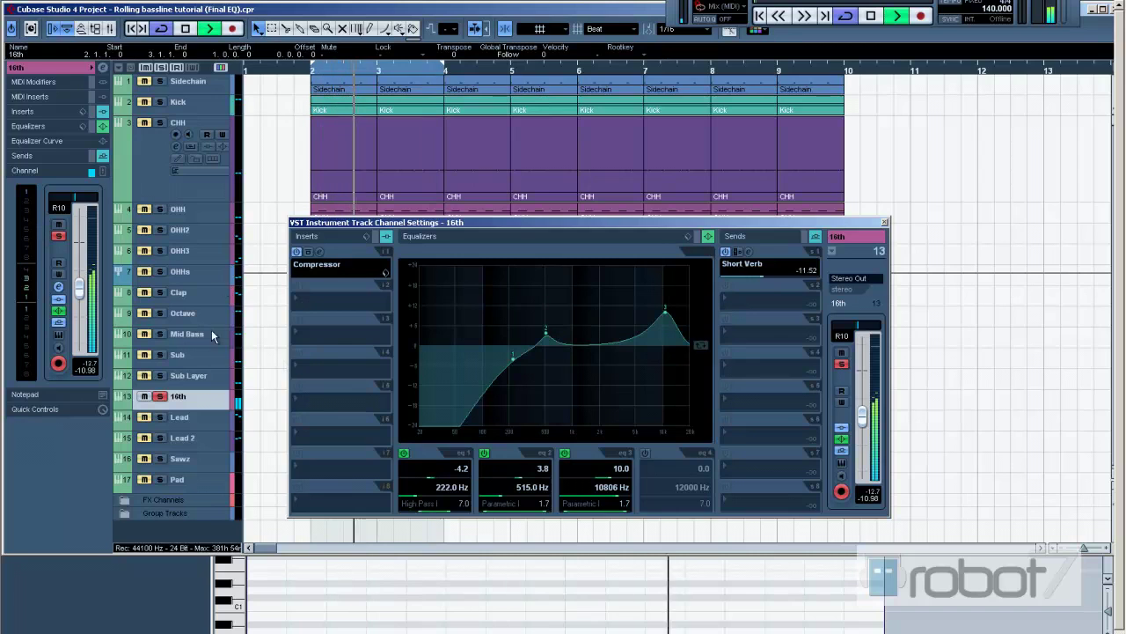
Compare the 16th track with its equalizers bypassed and active, and set the high-pass band to 211 Hz with a gain of -3.8.
{"action": "left_click", "coordinate": [697, 238]}
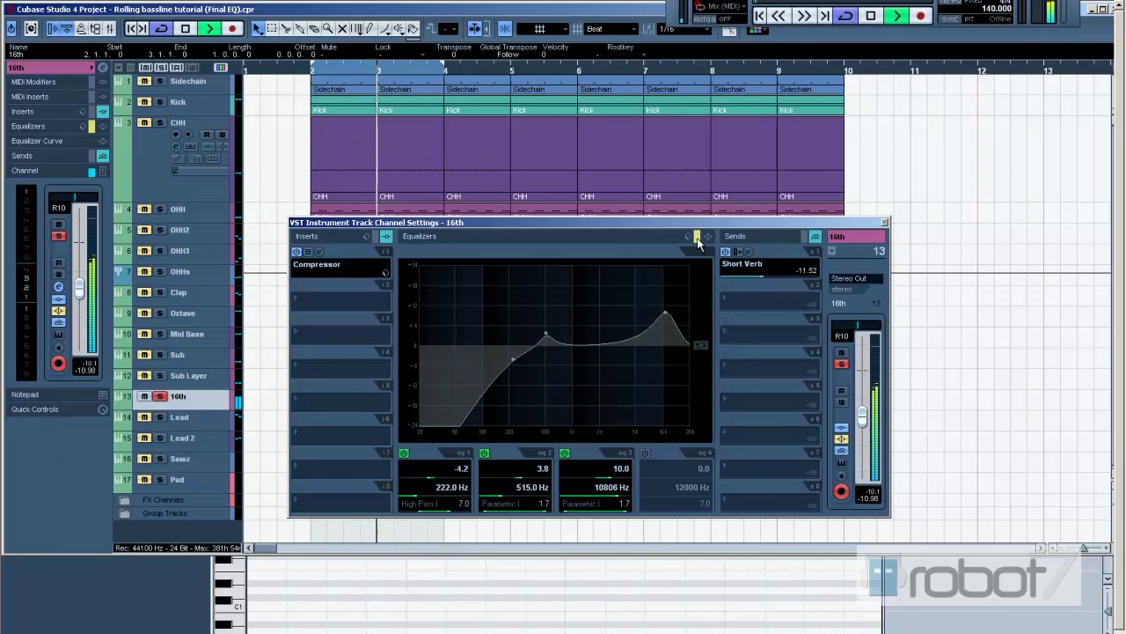
{"action": "left_click", "coordinate": [698, 239]}
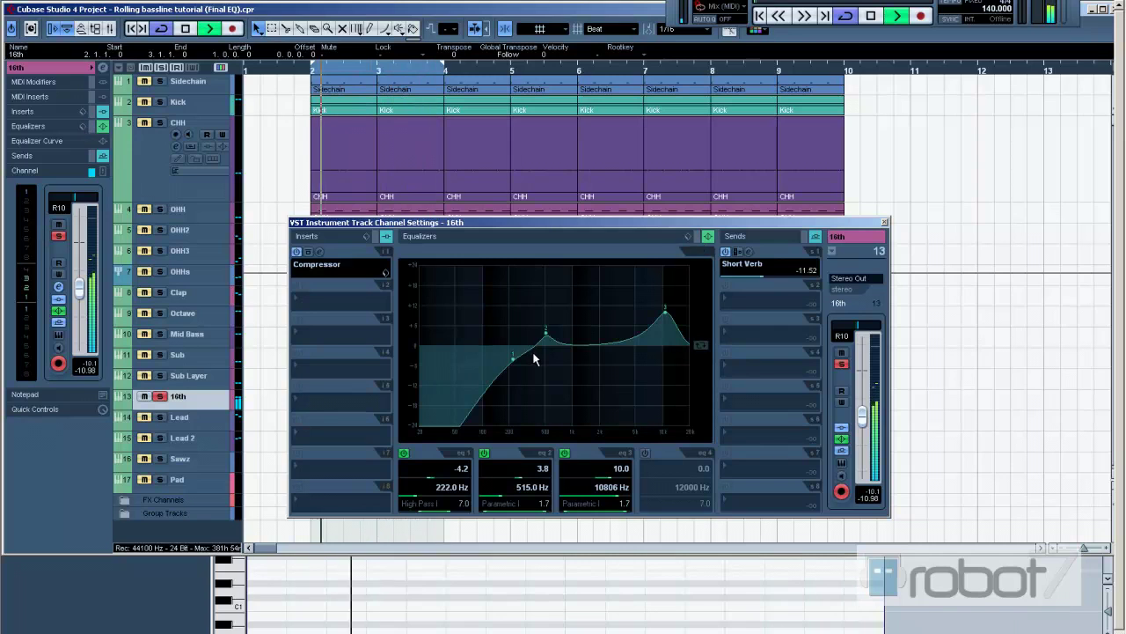
{"action": "mouse_move", "coordinate": [515, 364]}
{"action": "left_mouse_down"}
{"action": "mouse_move", "coordinate": [435, 360]}
{"action": "mouse_move", "coordinate": [513, 363]}
{"action": "left_mouse_up"}
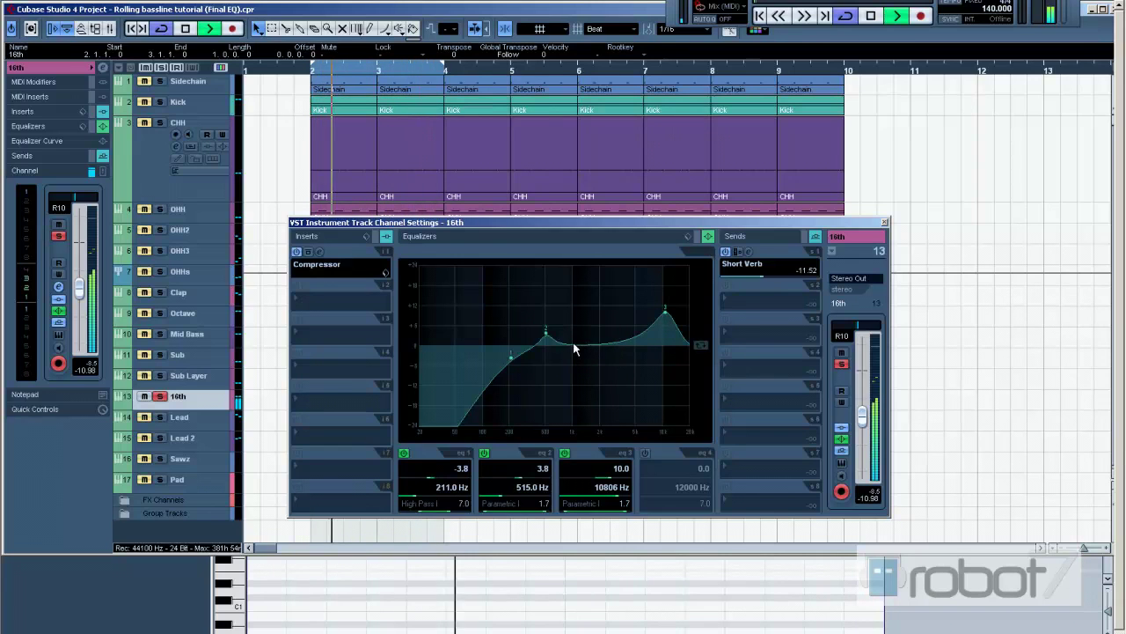
Check the Octave EQ, and enable the 16th track's fourth band as Parametric I with a -5.4 cut at 1704 Hz and Q 1.2.
{"action": "left_click", "coordinate": [192, 313]}
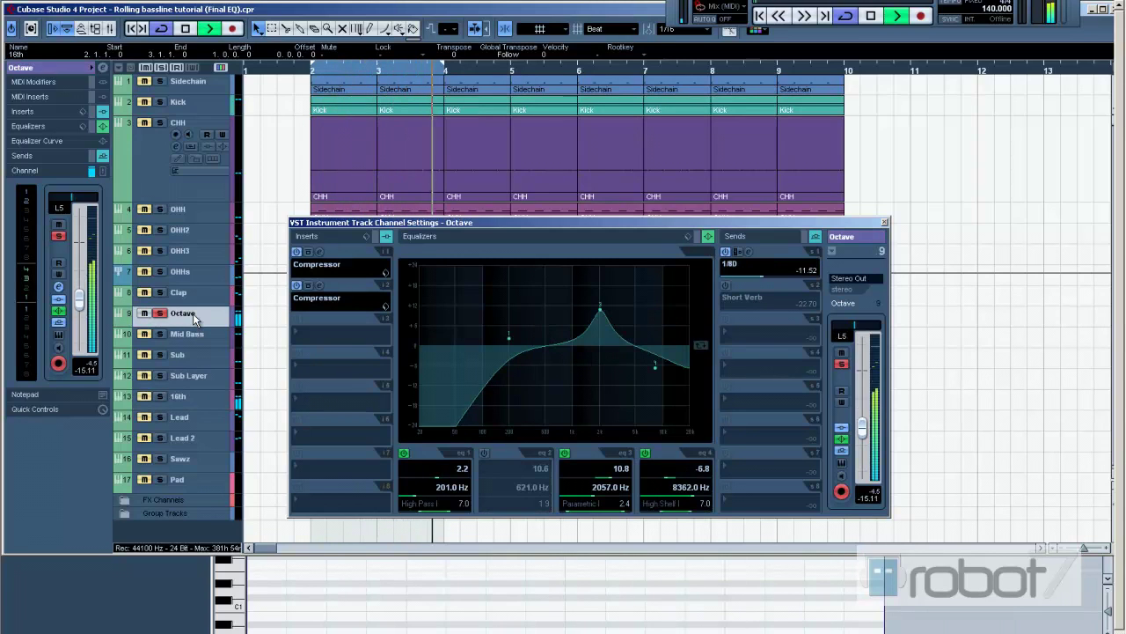
{"action": "left_click", "coordinate": [185, 396]}
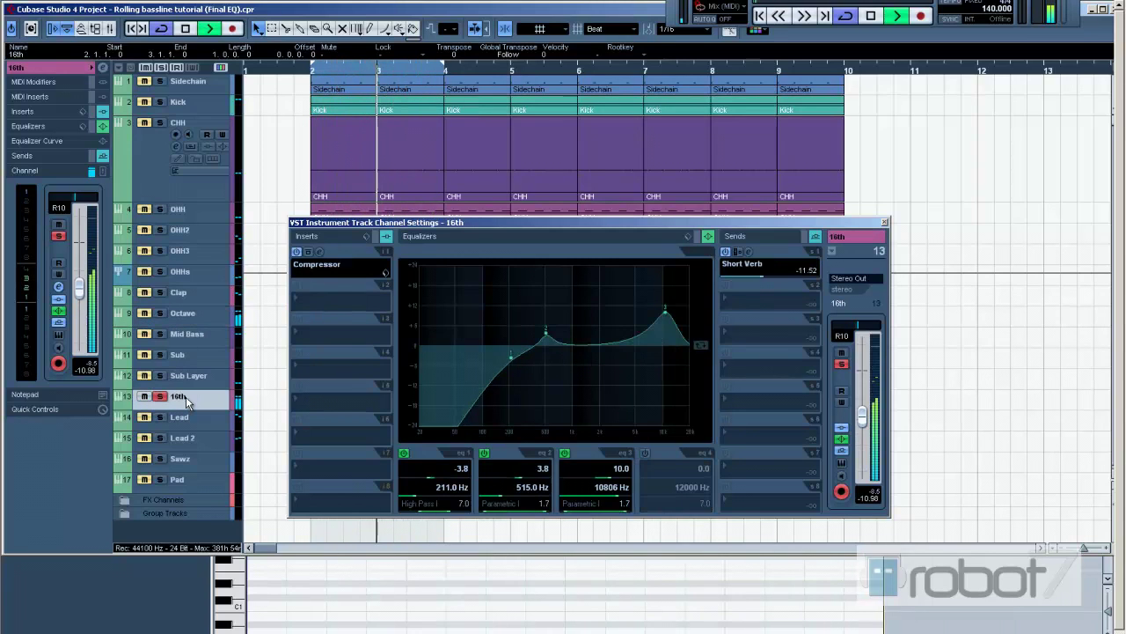
{"action": "left_click", "coordinate": [645, 454]}
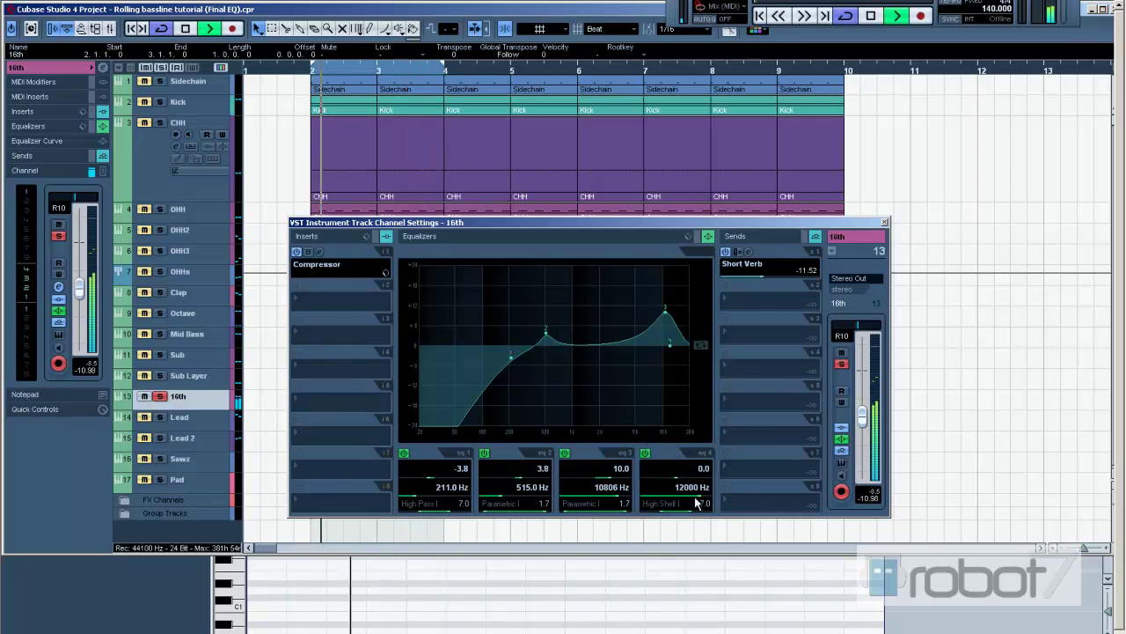
{"action": "left_click", "coordinate": [697, 502]}
{"action": "left_click", "coordinate": [671, 511]}
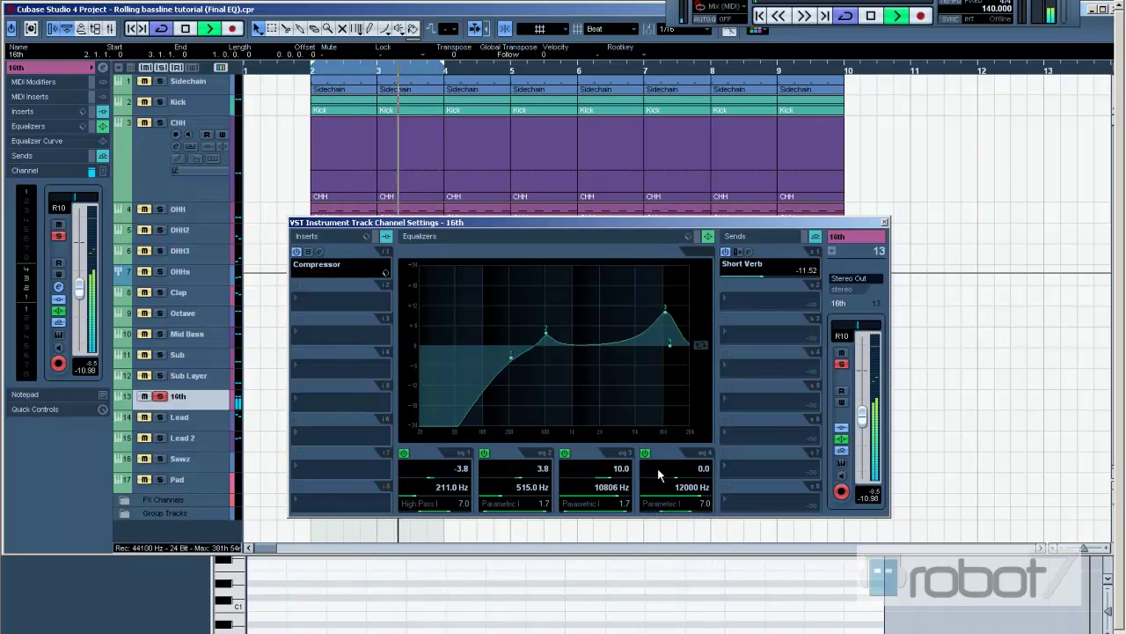
{"action": "left_click_drag", "start_coordinate": [668, 350], "coordinate": [594, 358]}
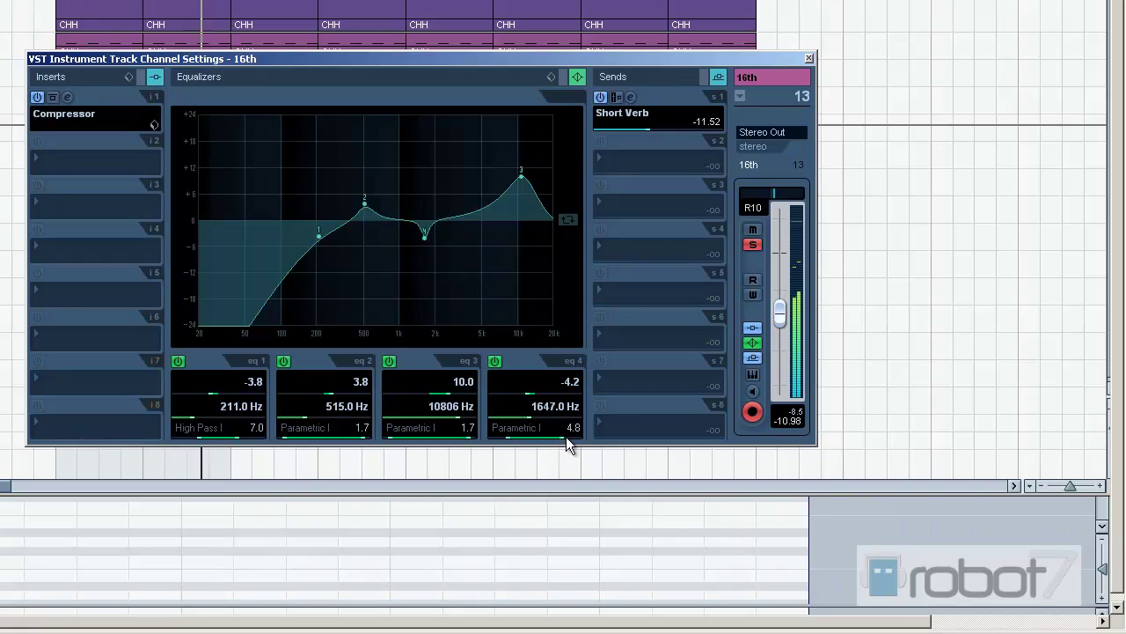
{"action": "left_click_drag", "start_coordinate": [425, 236], "coordinate": [427, 244]}
Audition the 16th track with Octave and Sidechain added to the solo, and return to the 16th track playing alone.
{"action": "left_click", "coordinate": [57, 358]}
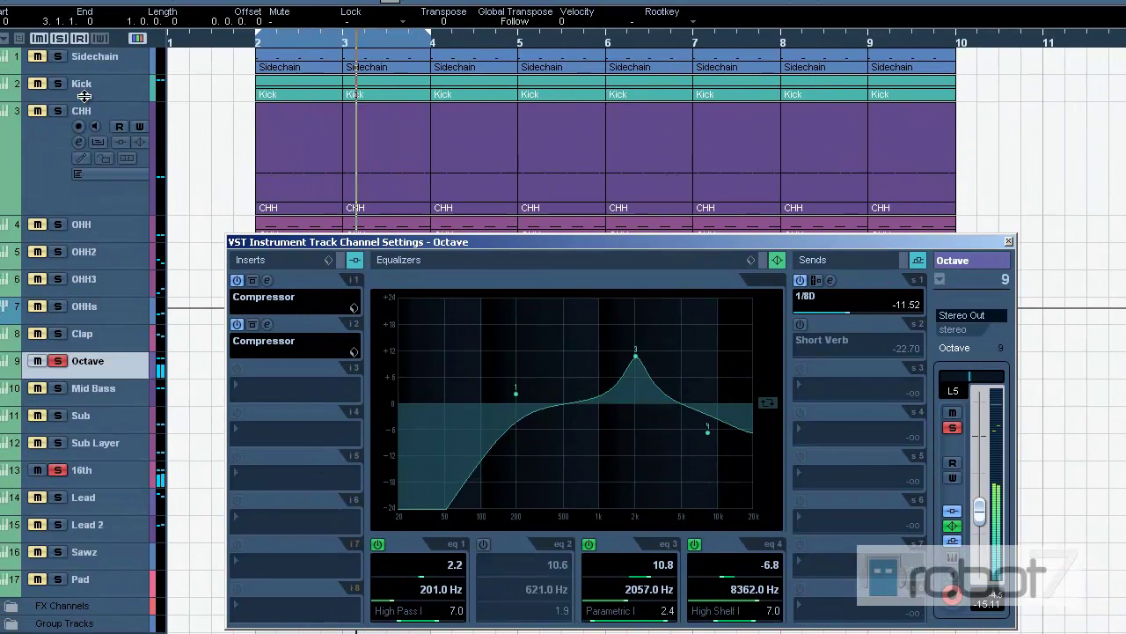
{"action": "left_click", "coordinate": [57, 56]}
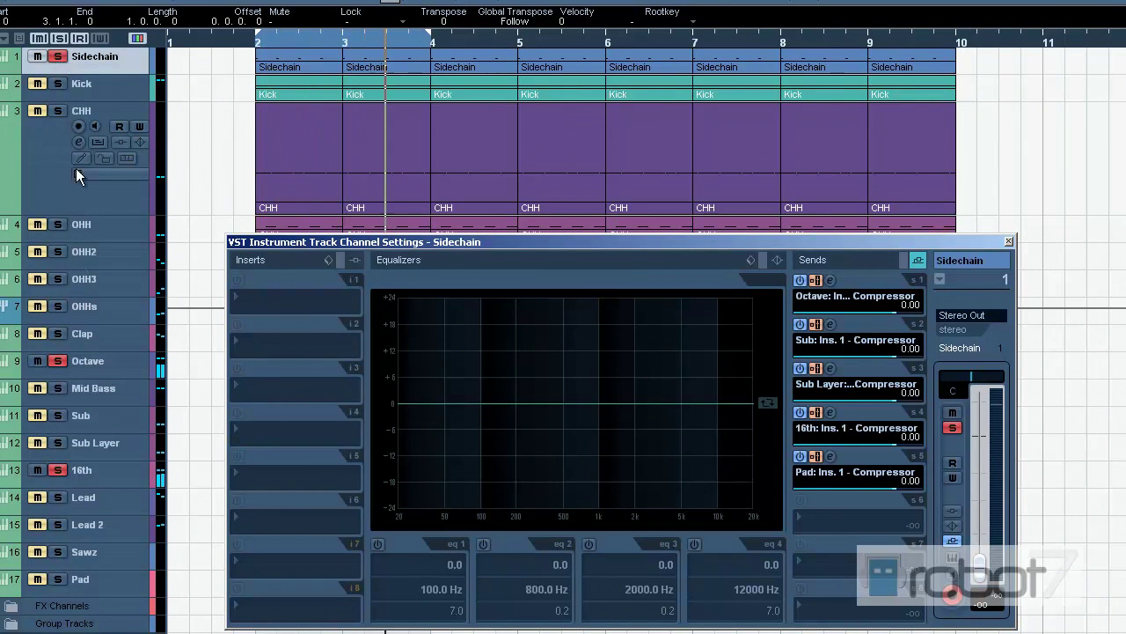
{"action": "left_click", "coordinate": [113, 467]}
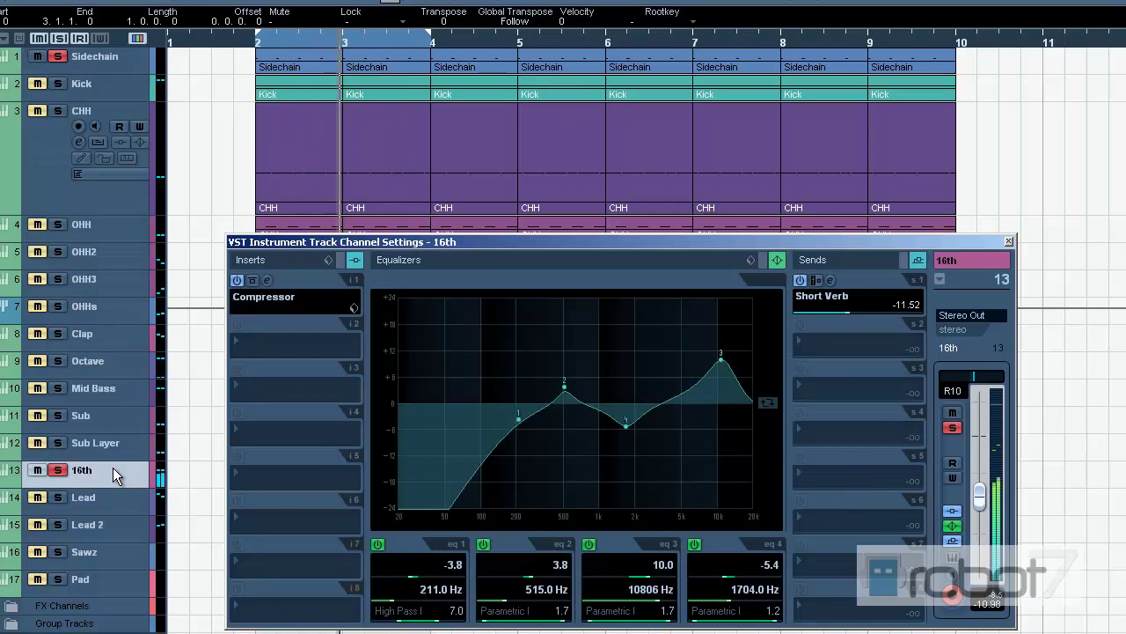
{"action": "left_click", "coordinate": [56, 56]}
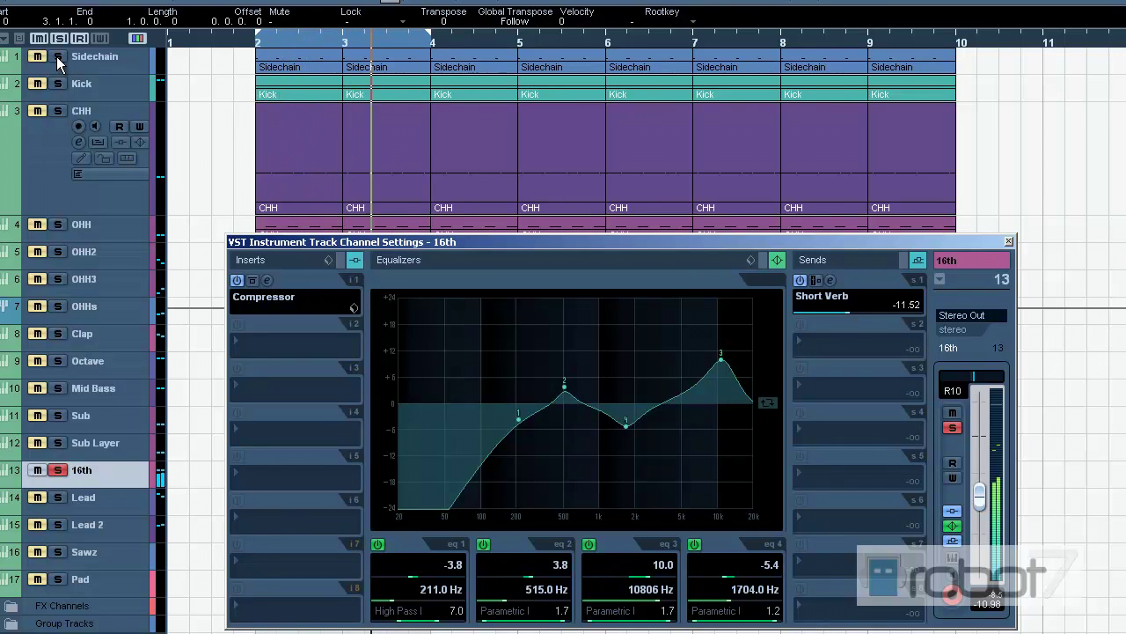
Close the channel settings, replace the 16th solo with Sidechain and Kick, and play the two tracks together.
{"action": "left_click", "coordinate": [57, 56]}
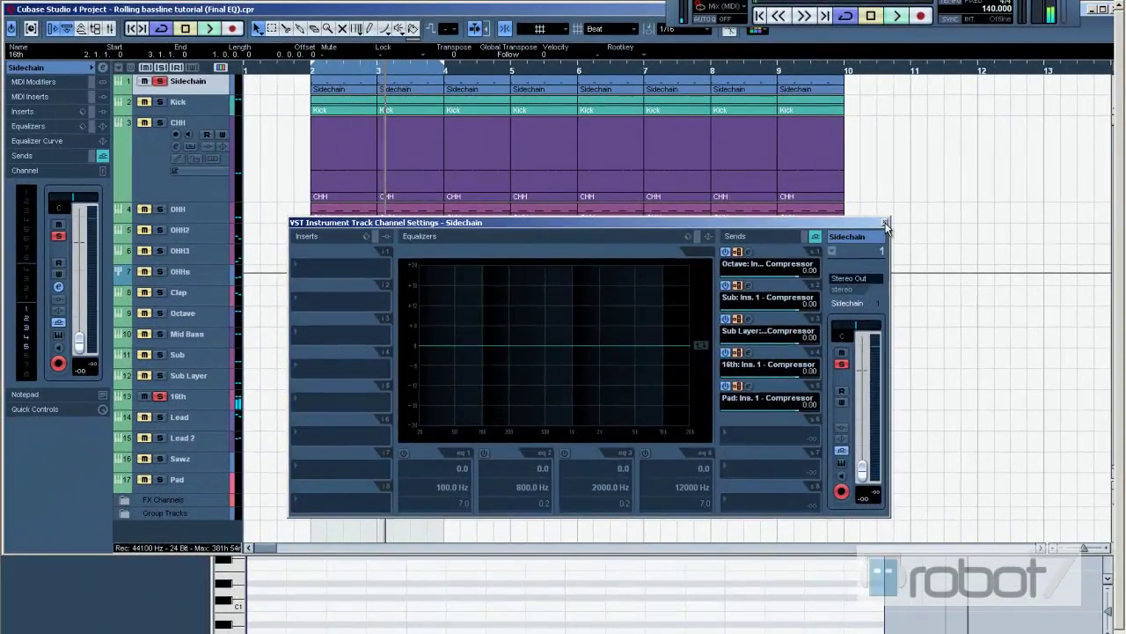
{"action": "left_click", "coordinate": [1009, 241]}
{"action": "left_click", "coordinate": [161, 80]}
{"action": "left_click", "coordinate": [161, 81]}
{"action": "left_click", "coordinate": [160, 101]}
{"action": "left_click", "coordinate": [171, 110]}
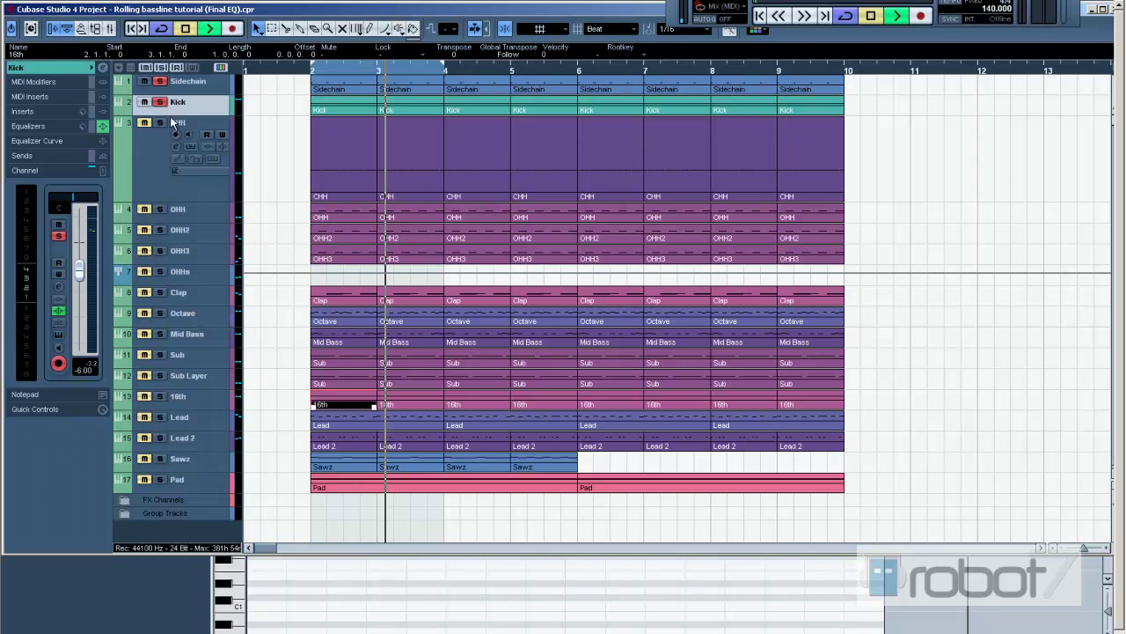
{"action": "key", "text": "space"}
Add the CHH, OHH, OHH2, OHH3 and Clap tracks one by one to the soloed Kick during playback.
{"action": "left_click", "coordinate": [174, 120]}
{"action": "left_click", "coordinate": [160, 122]}
{"action": "left_click", "coordinate": [161, 210]}
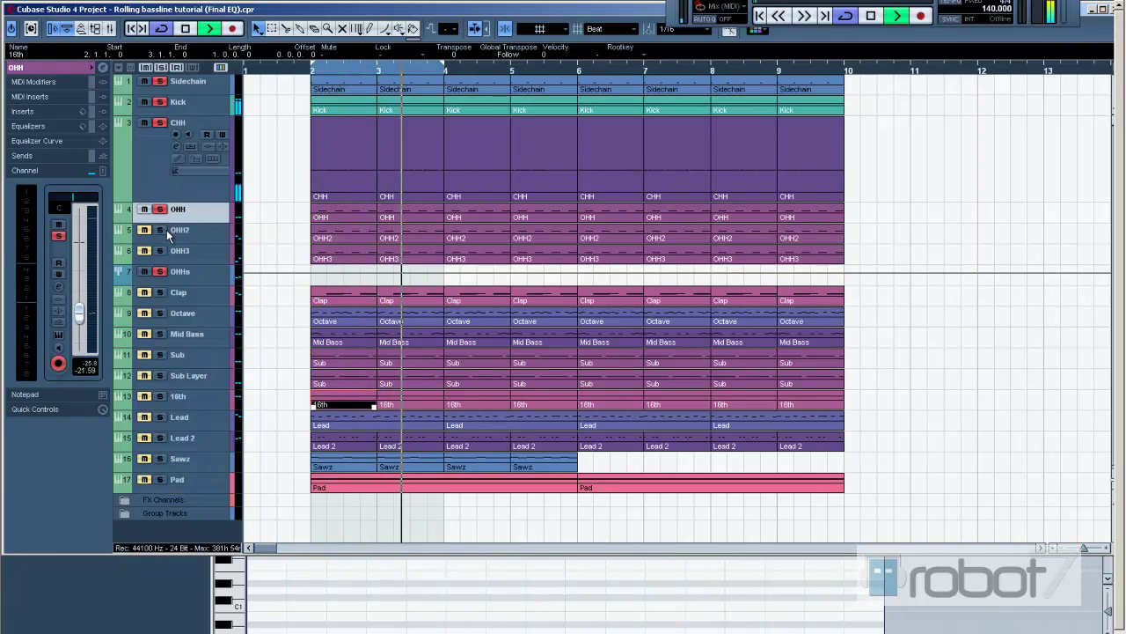
{"action": "left_click", "coordinate": [161, 251]}
{"action": "left_click", "coordinate": [160, 230]}
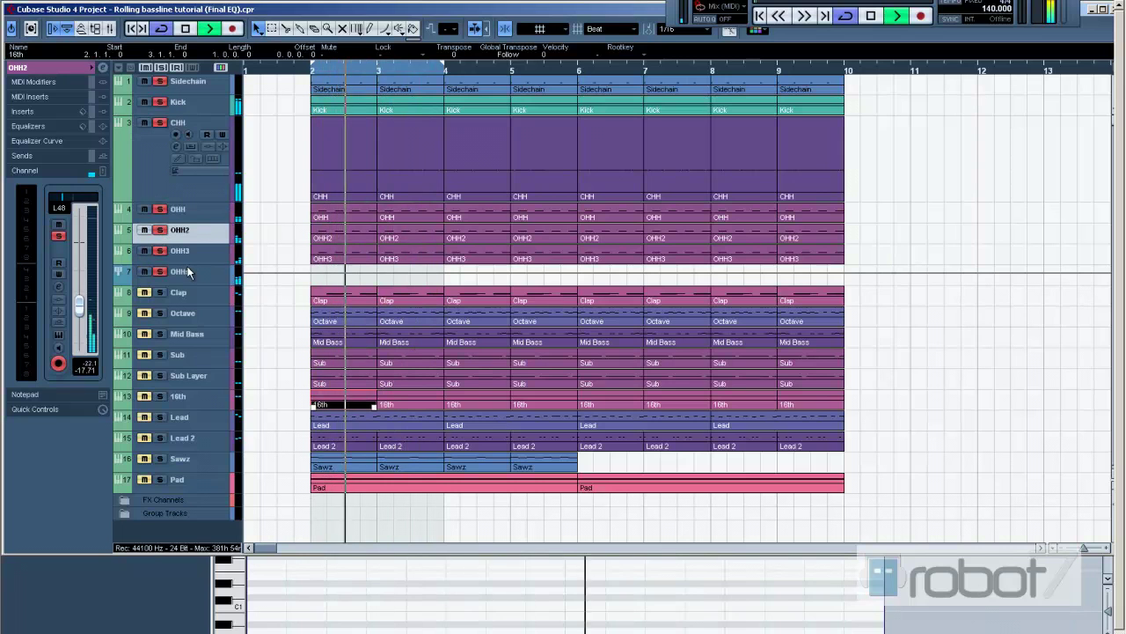
{"action": "left_click", "coordinate": [160, 292]}
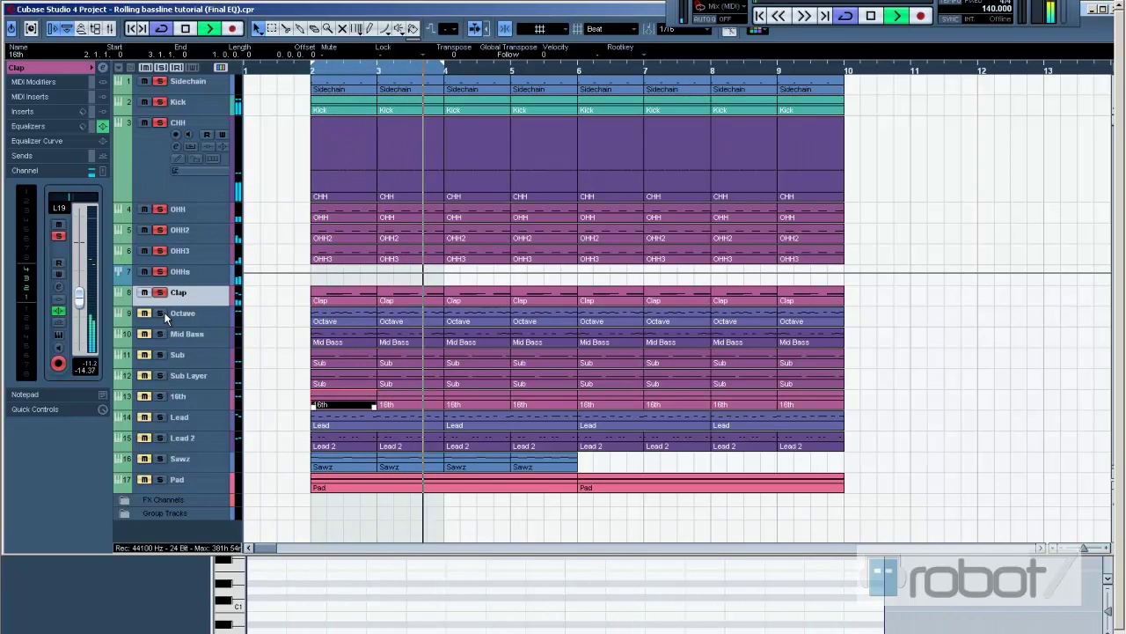
Bring Octave, Sub, Sub Layer and 16th into the soloed drum mix, and return the stopped playback to bar 2.
{"action": "left_click", "coordinate": [160, 313]}
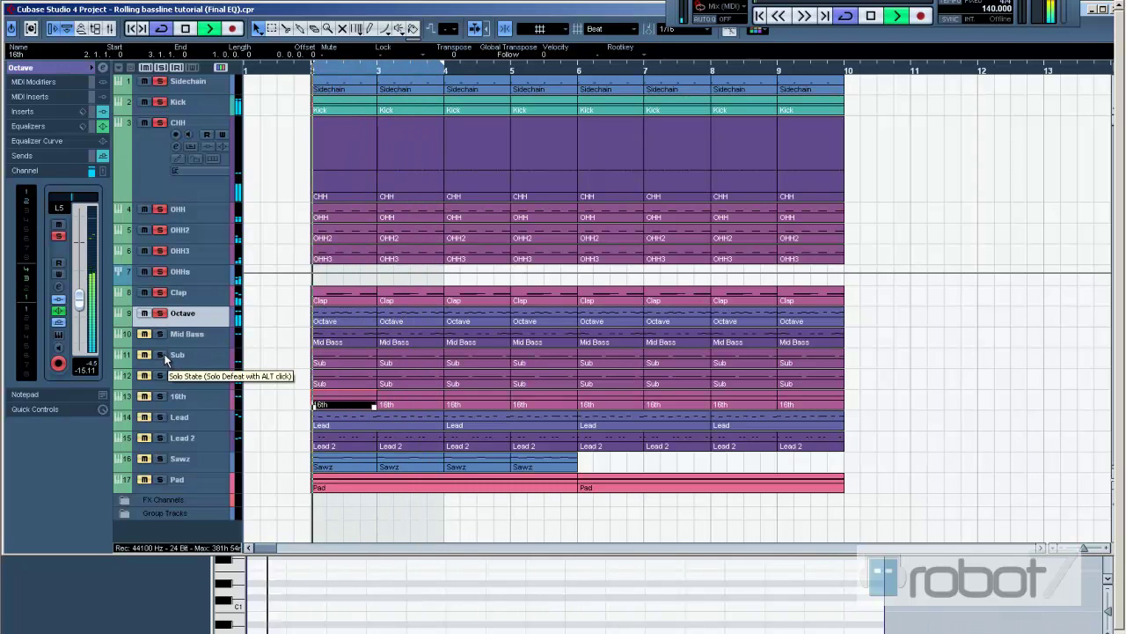
{"action": "left_click", "coordinate": [160, 354]}
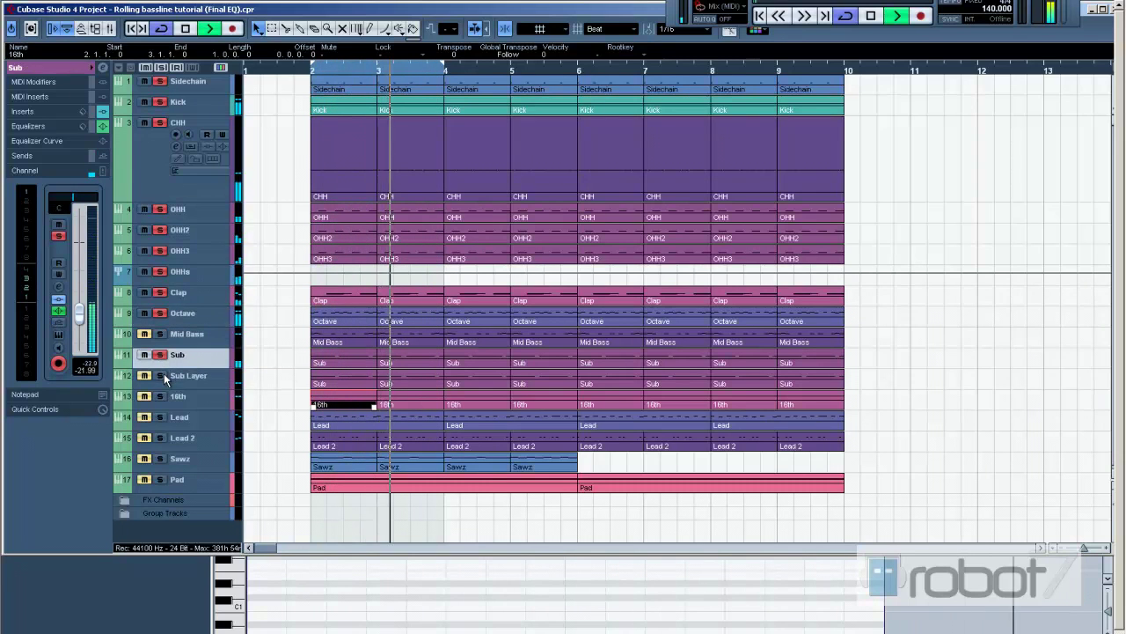
{"action": "left_click", "coordinate": [162, 376]}
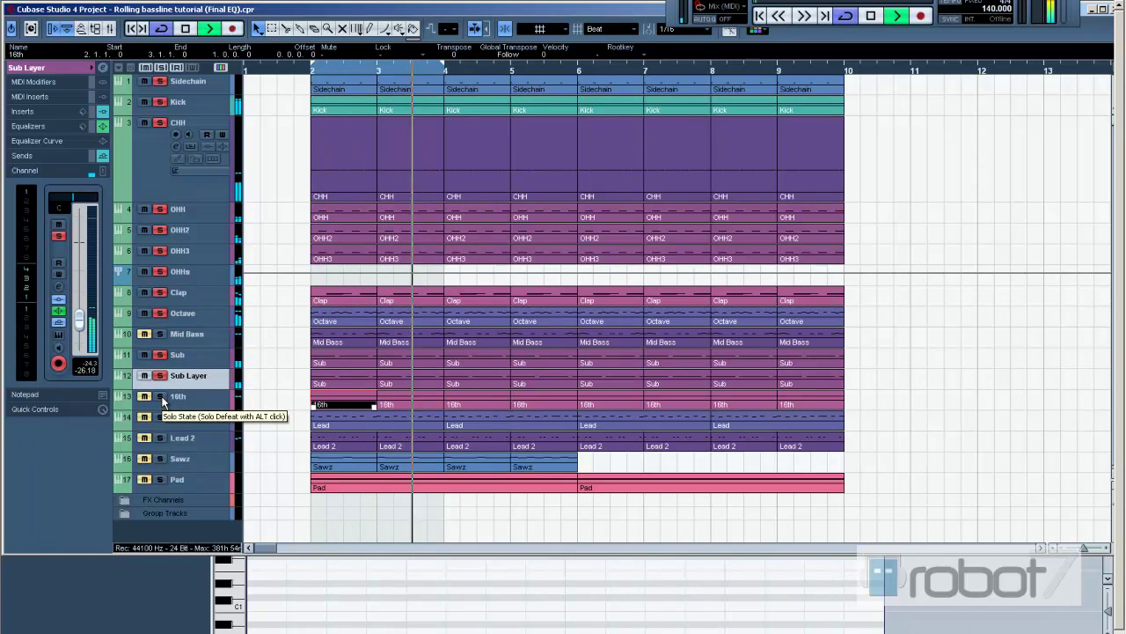
{"action": "left_click", "coordinate": [162, 397]}
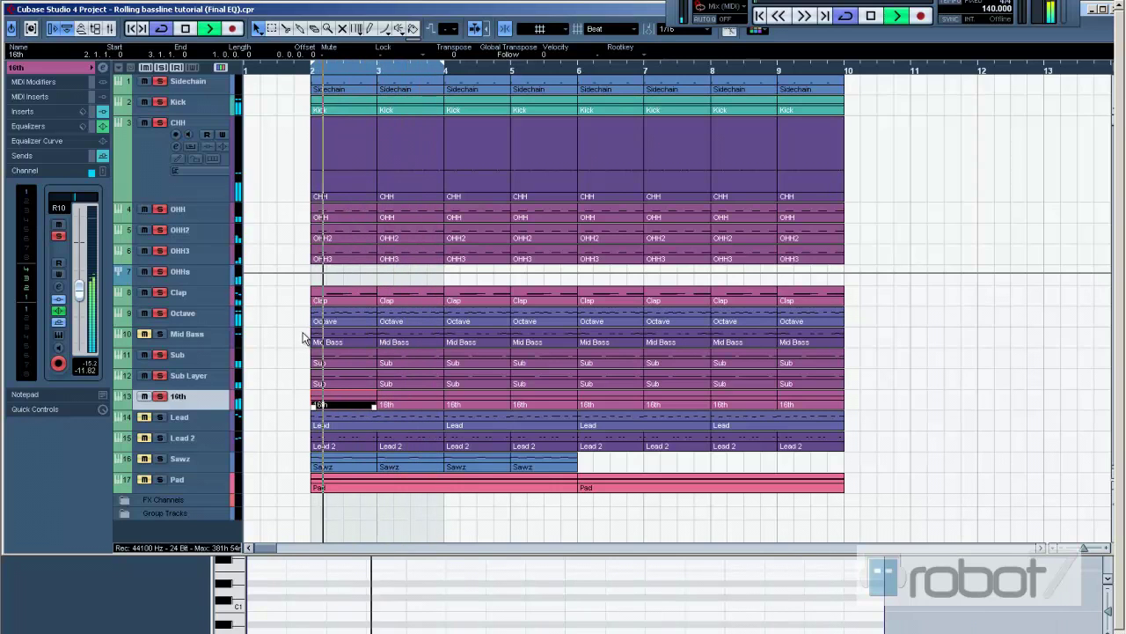
{"action": "key", "text": "space"}
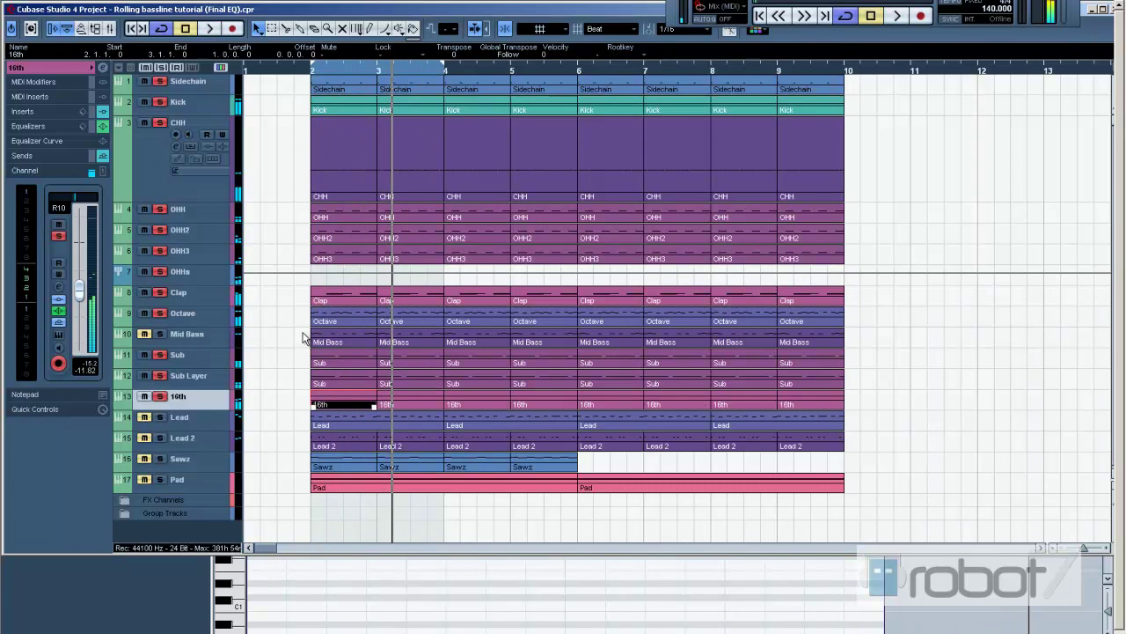
{"action": "left_click", "coordinate": [315, 75]}
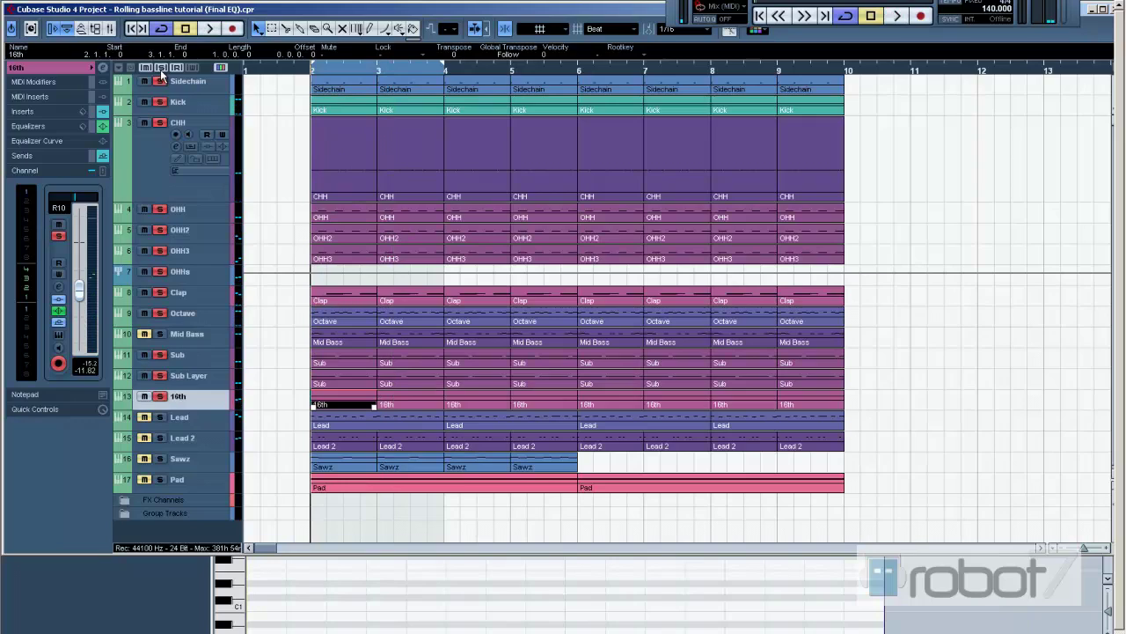
Solo only the Mid Bass track, and open its channel settings and Sylenth1 instrument for a clear view of the patch.
{"action": "left_click", "coordinate": [161, 332]}
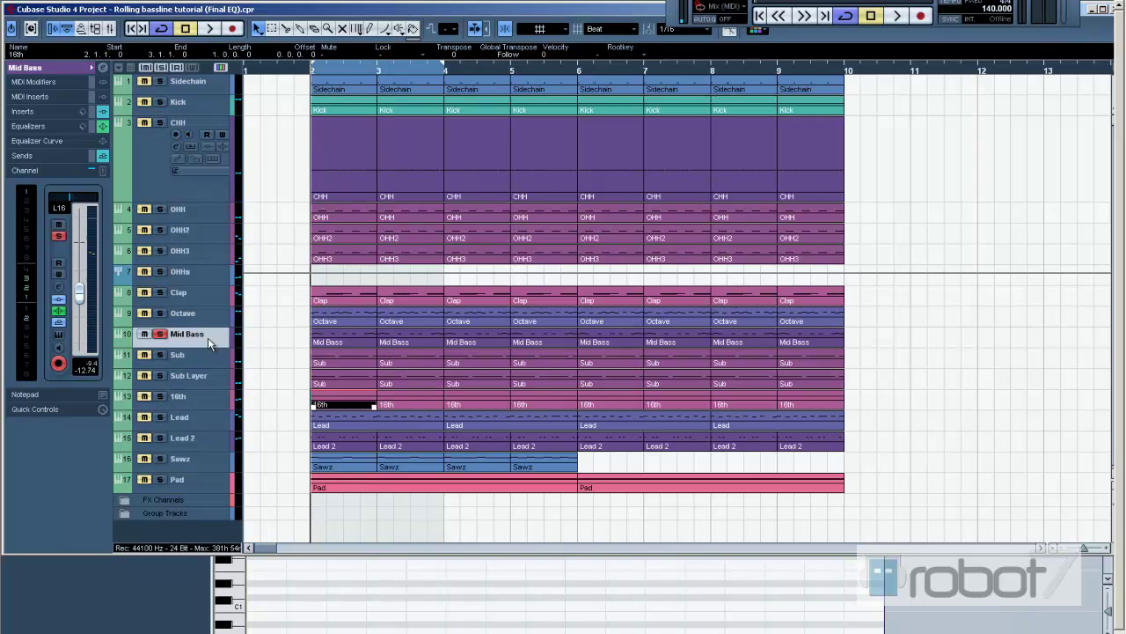
{"action": "left_click", "coordinate": [59, 286]}
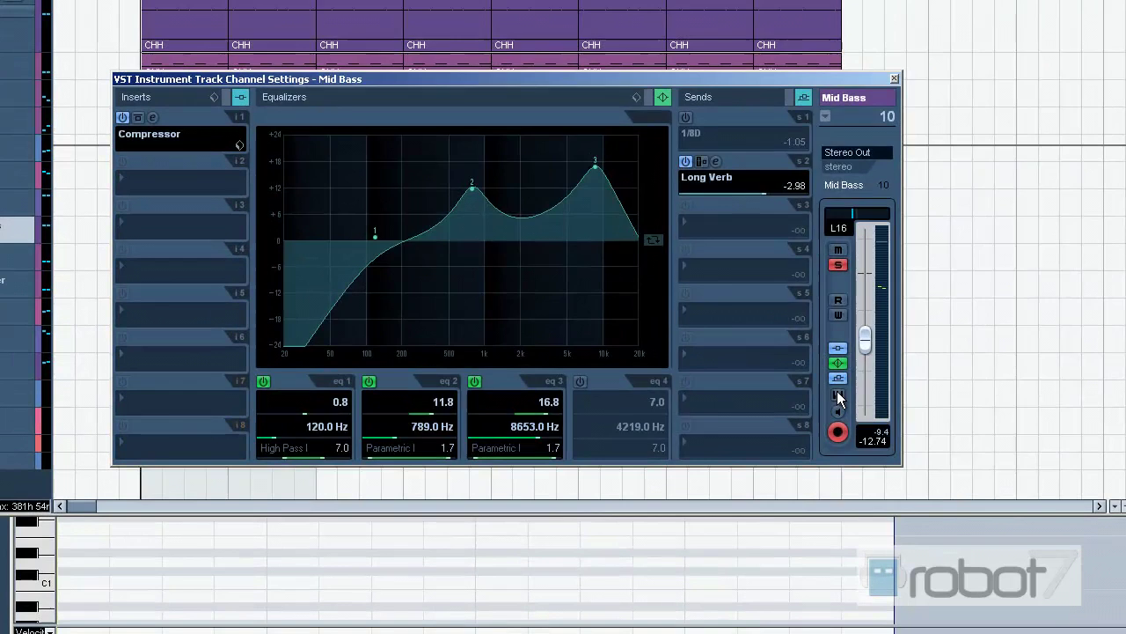
{"action": "left_click", "coordinate": [834, 403]}
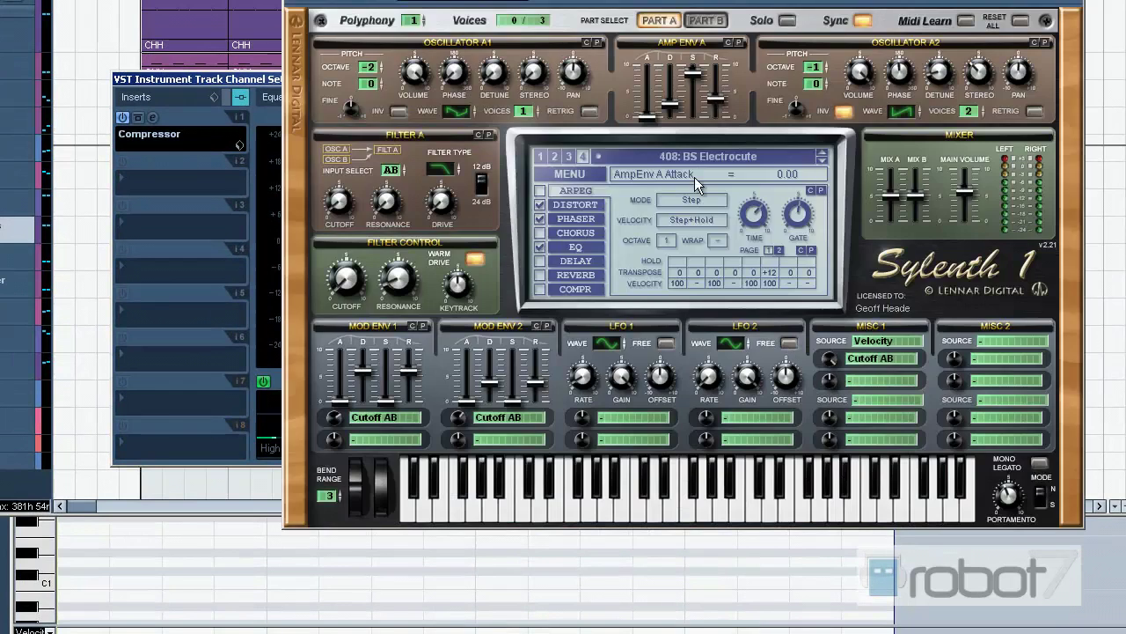
{"action": "left_click_drag", "start_coordinate": [735, 0], "coordinate": [614, 41]}
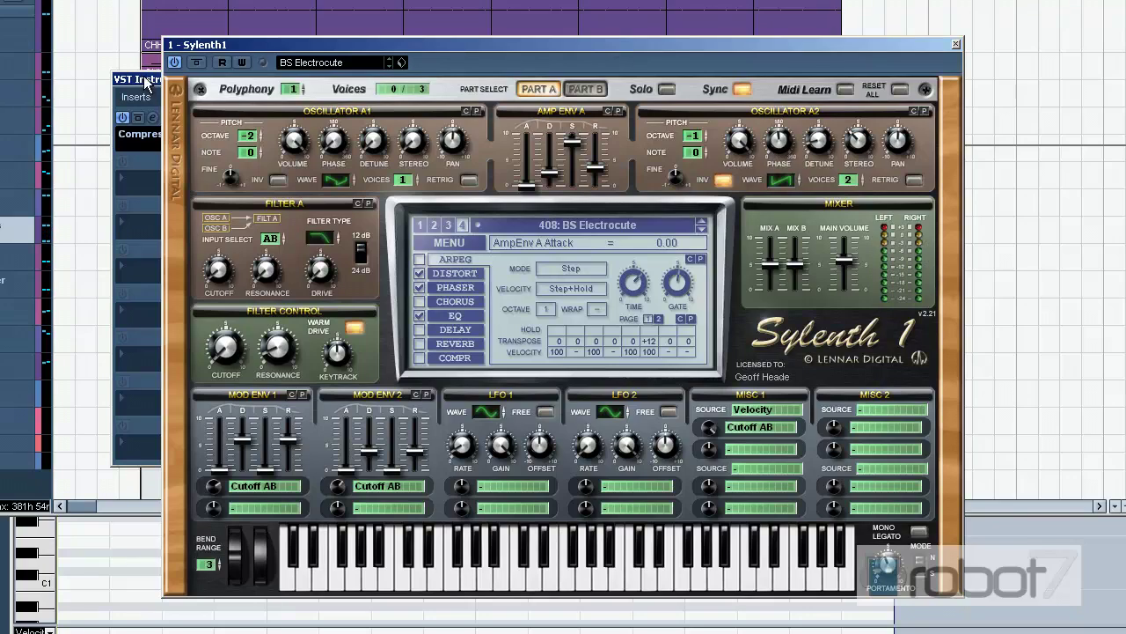
Bypass the Mid Bass equalizers and sends, and turn off the Phaser in its Sylenth1 BS Electrocute patch.
{"action": "left_click", "coordinate": [151, 117]}
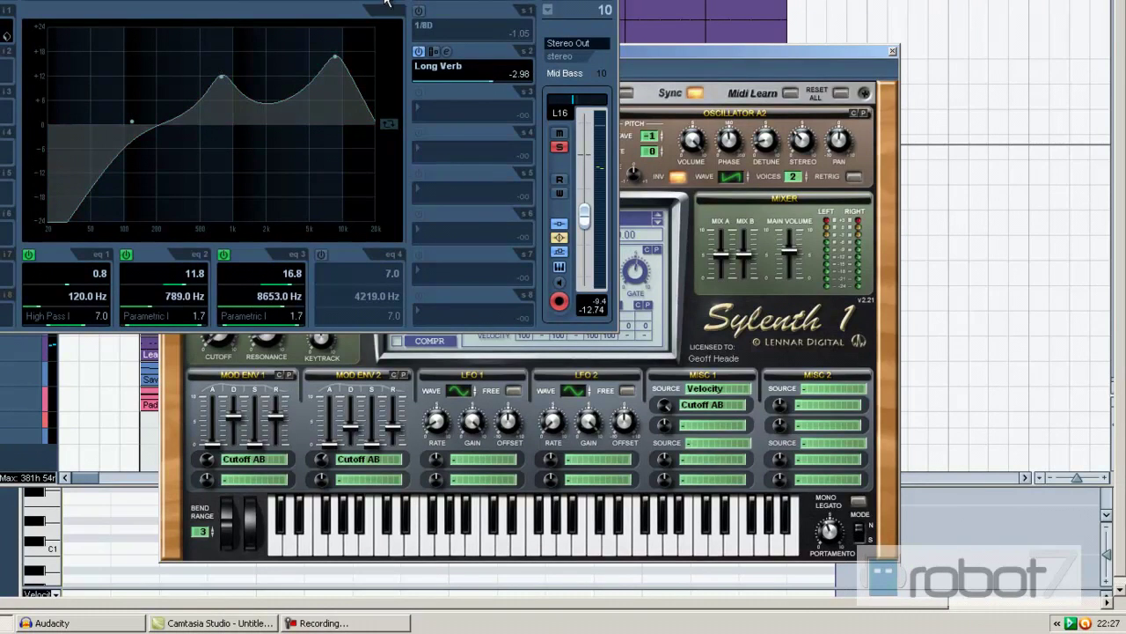
{"action": "left_click", "coordinate": [662, 50]}
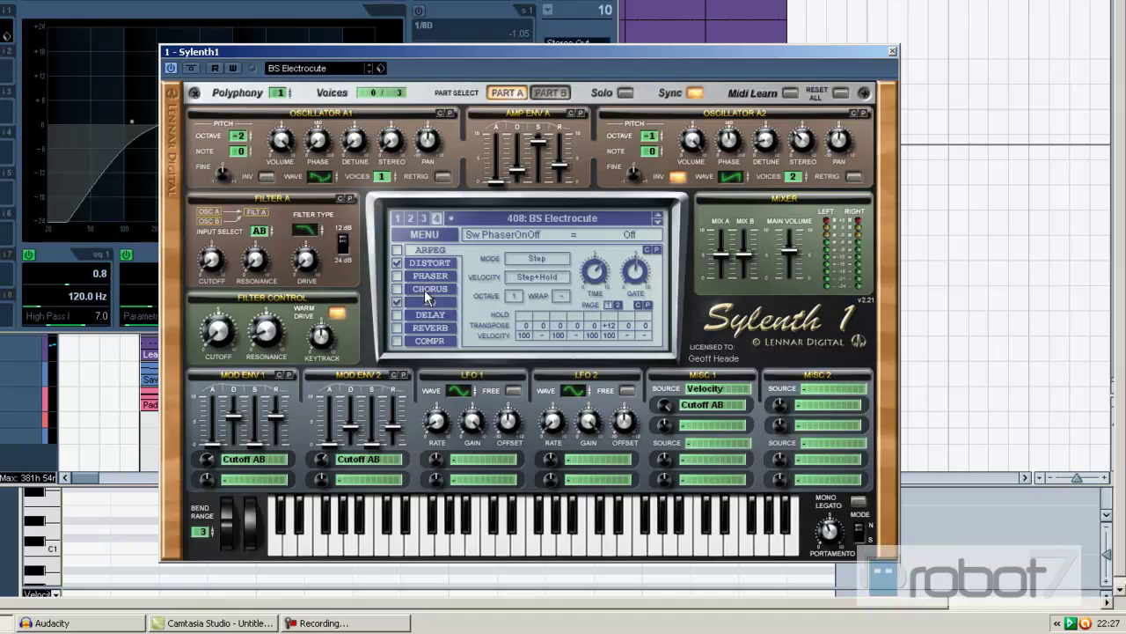
{"action": "left_click_drag", "start_coordinate": [503, 54], "coordinate": [523, 327]}
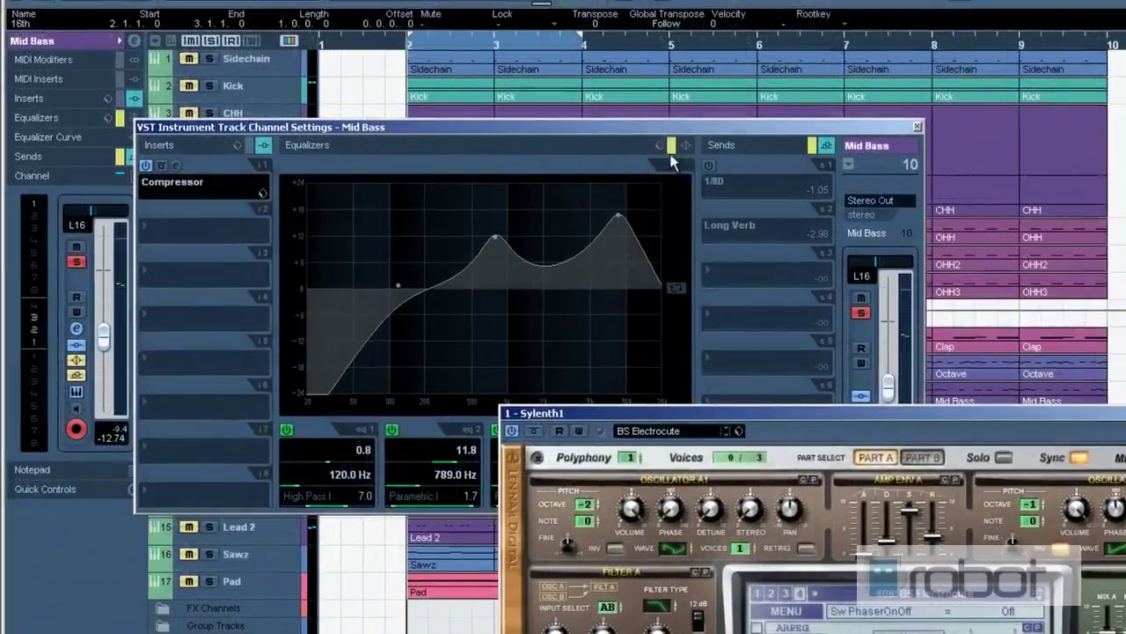
Reactivate the Mid Bass equalizers and sends, check its Compressor insert during playback, and close the plug-in and channel windows.
{"action": "left_click", "coordinate": [670, 149]}
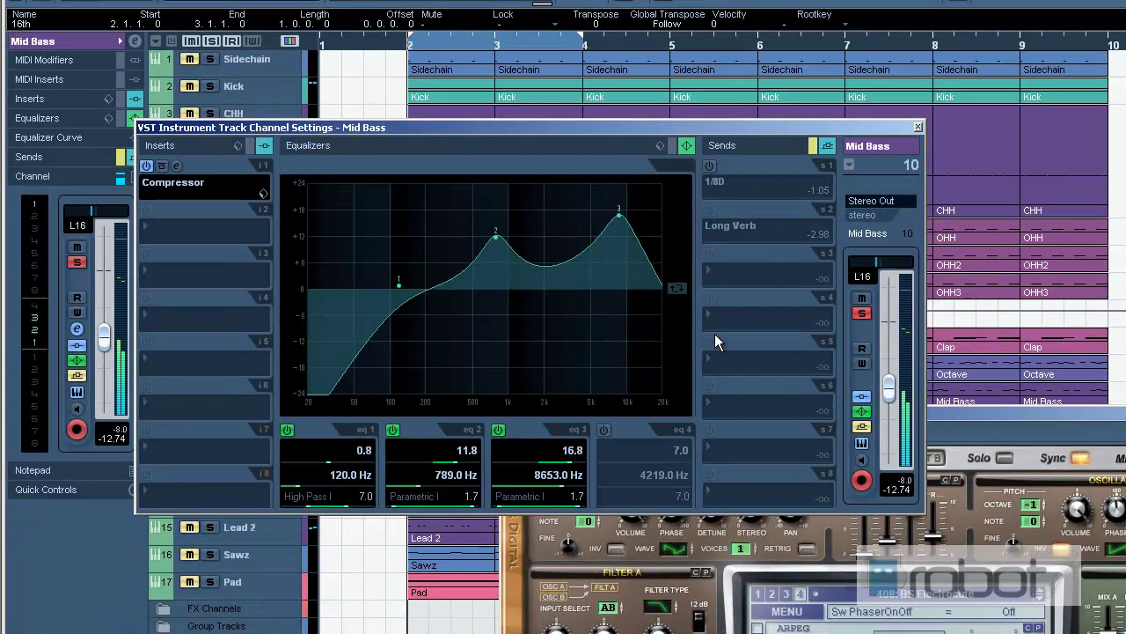
{"action": "left_click", "coordinate": [177, 166]}
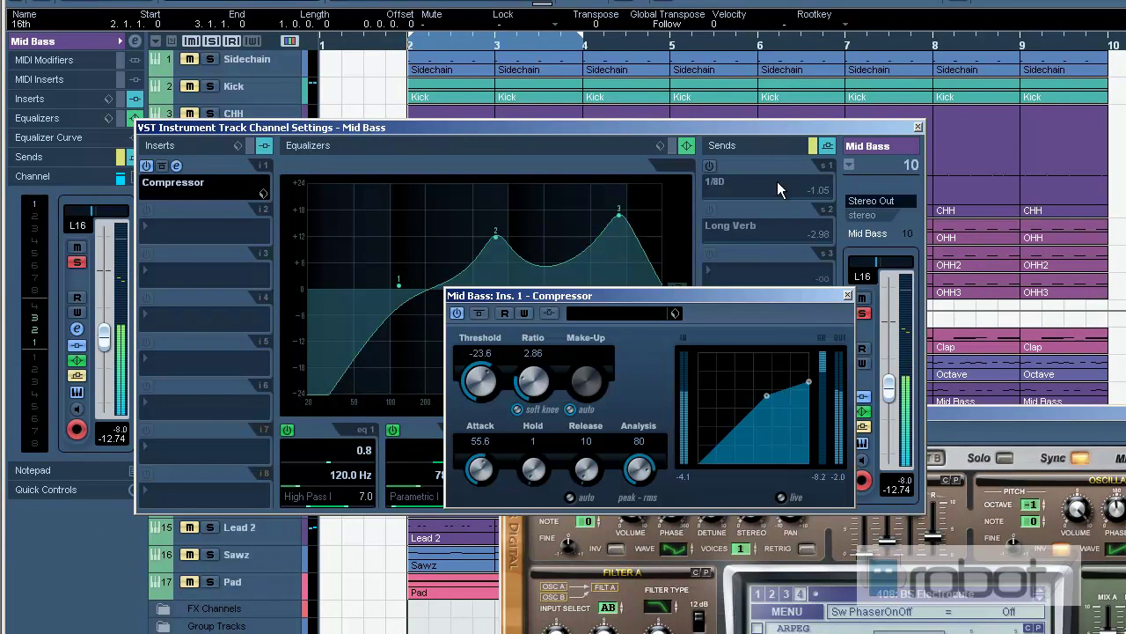
{"action": "left_click", "coordinate": [814, 146]}
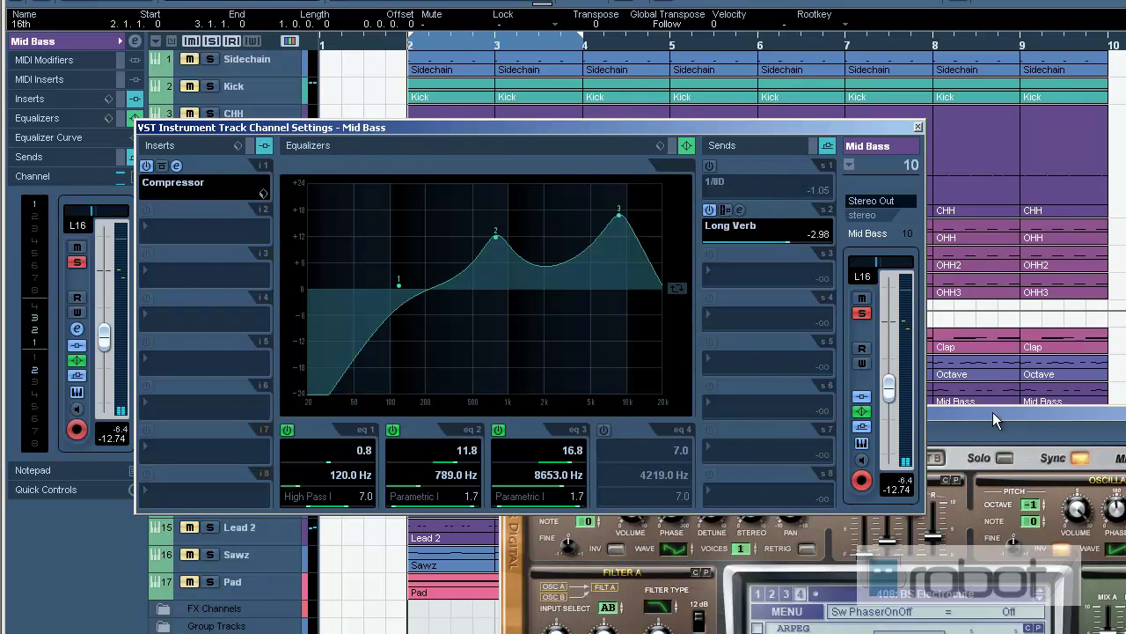
{"action": "left_click_drag", "start_coordinate": [992, 413], "coordinate": [939, 196]}
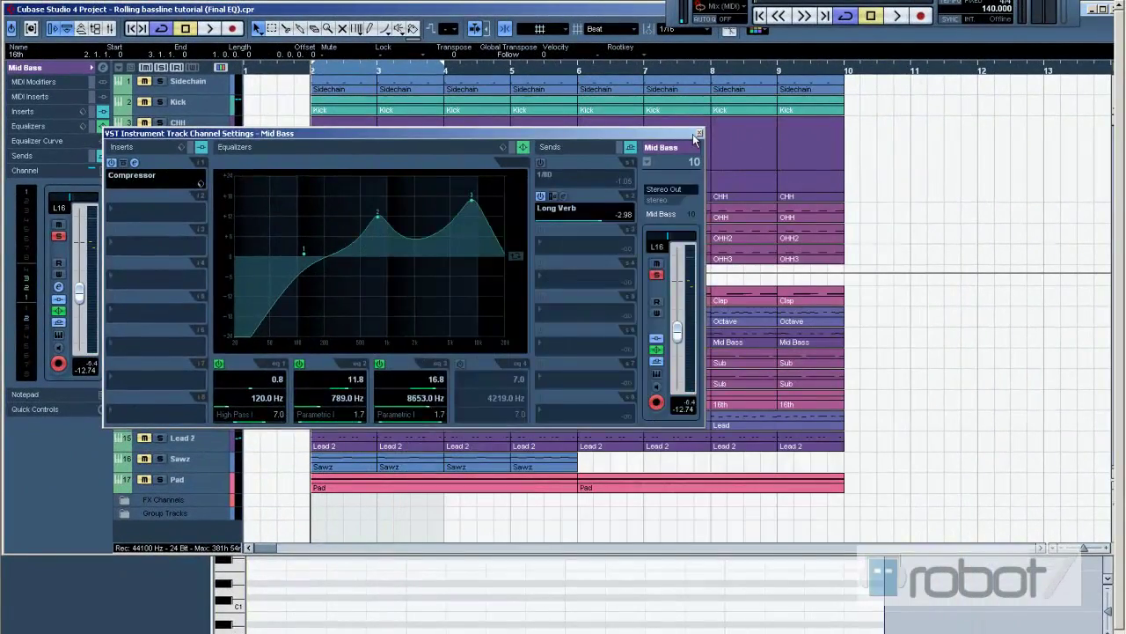
{"action": "left_click", "coordinate": [698, 134]}
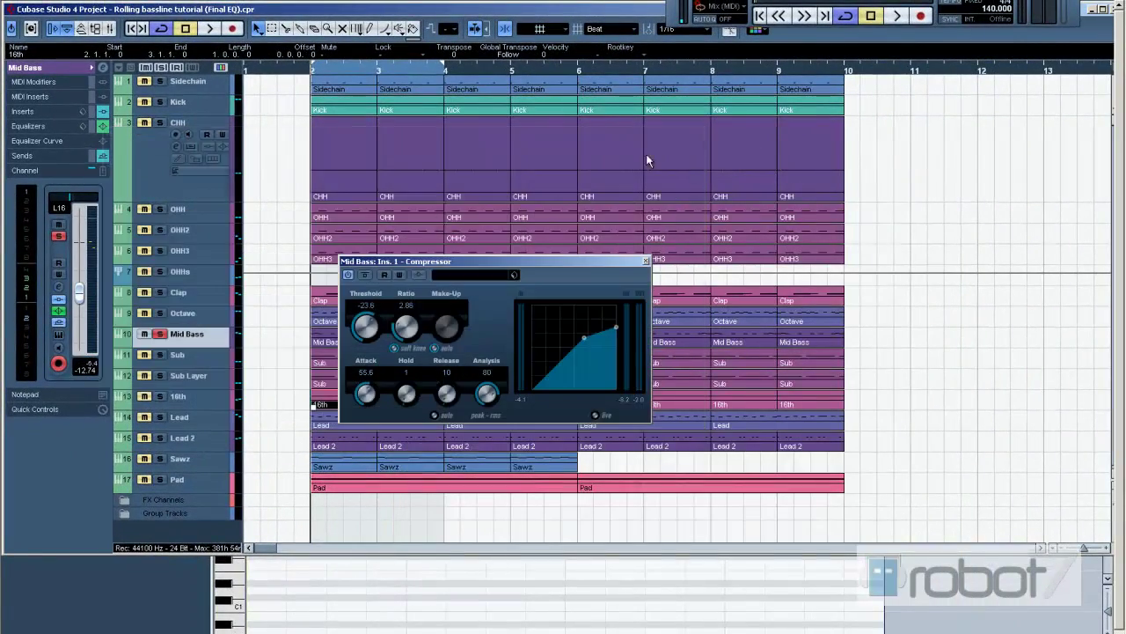
{"action": "left_click", "coordinate": [646, 263]}
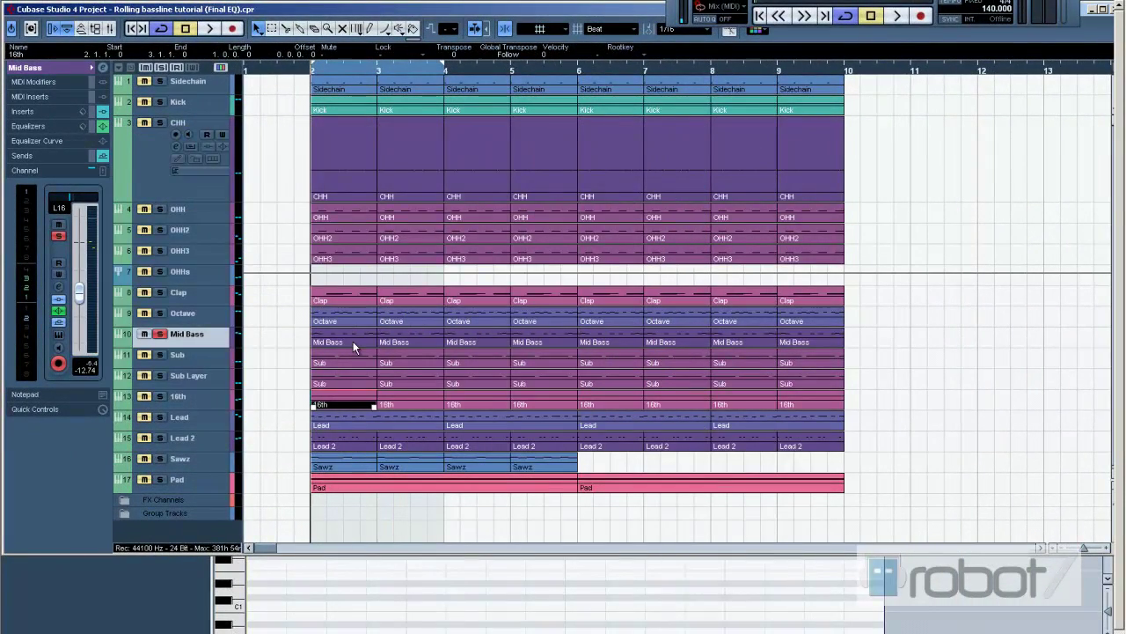
Play the soloed Mid Bass track and examine the notes of its first part in the Key Editor.
{"action": "key", "text": "space"}
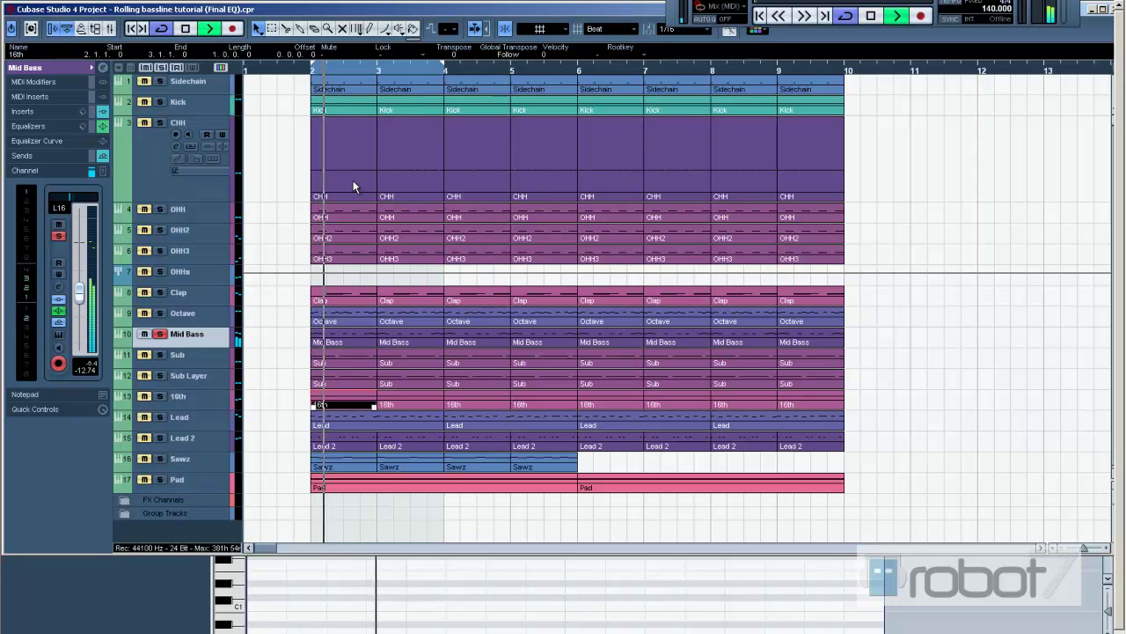
{"action": "double_click", "coordinate": [360, 333]}
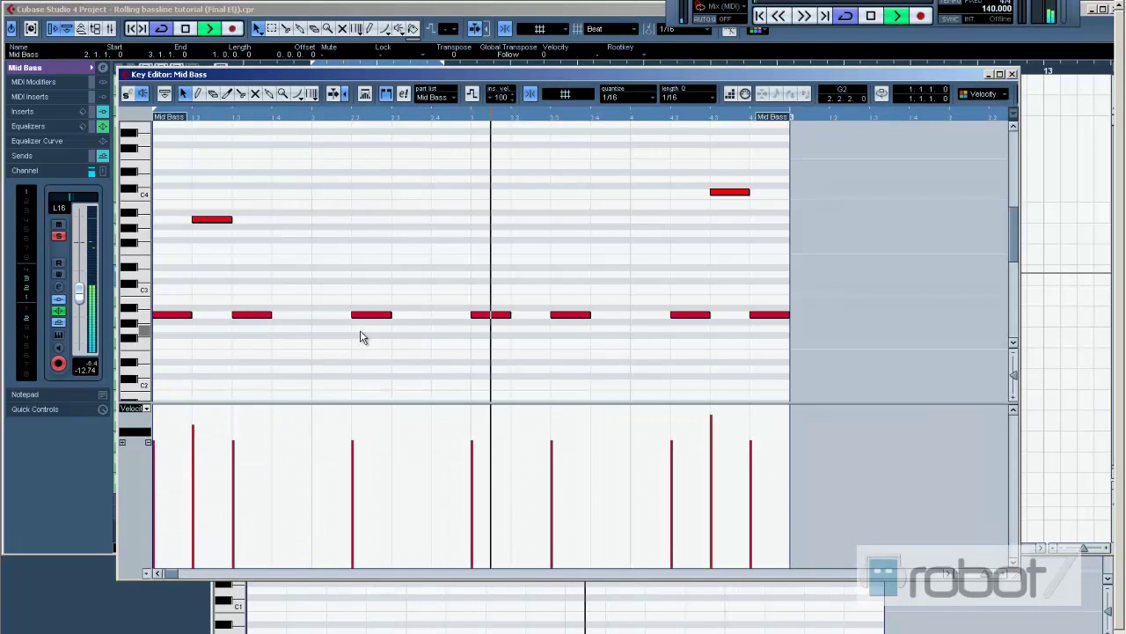
{"action": "left_click", "coordinate": [1013, 75]}
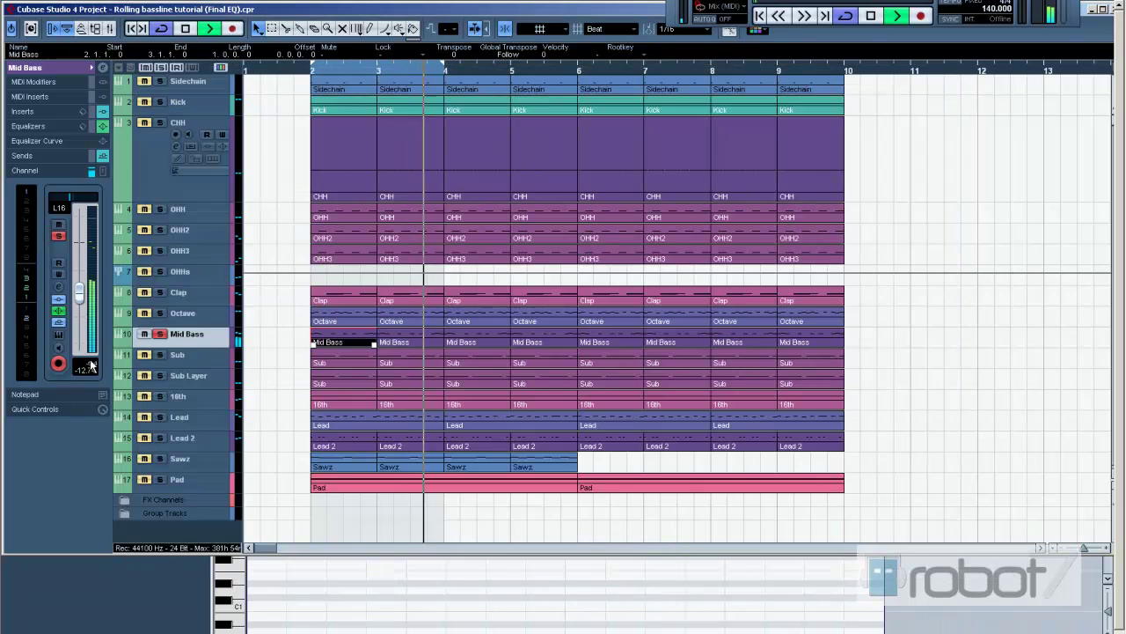
{"action": "key", "text": "space"}
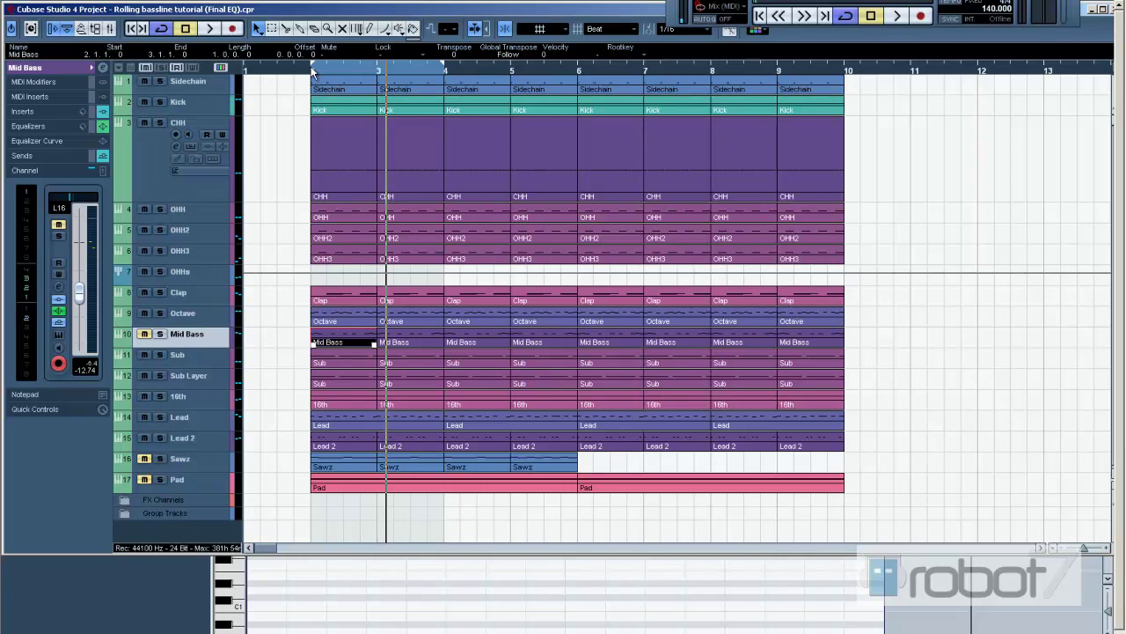
Compare the mix with Mid Bass muted and unmuted, keeping Sawz and Pad muted.
{"action": "key", "text": "space"}
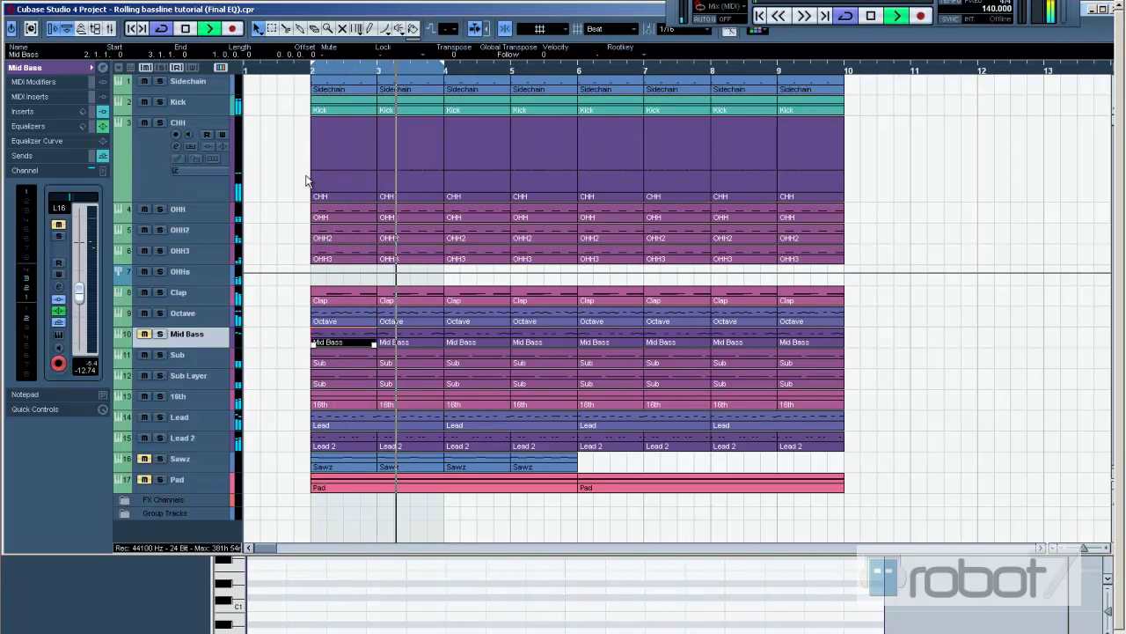
{"action": "left_click", "coordinate": [145, 334]}
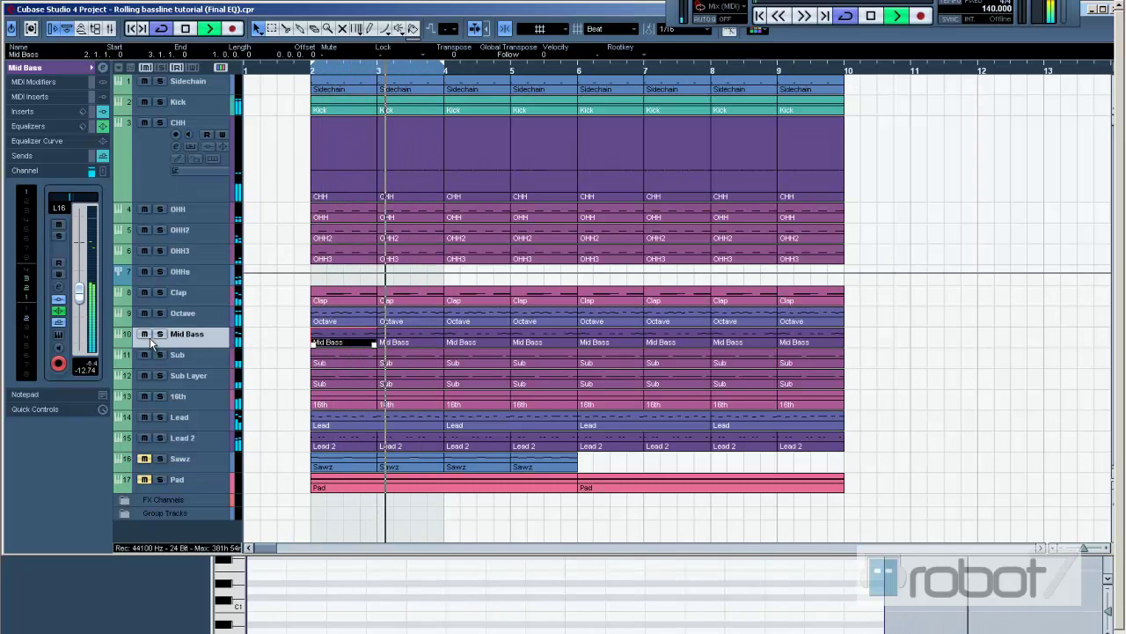
{"action": "key", "text": "space"}
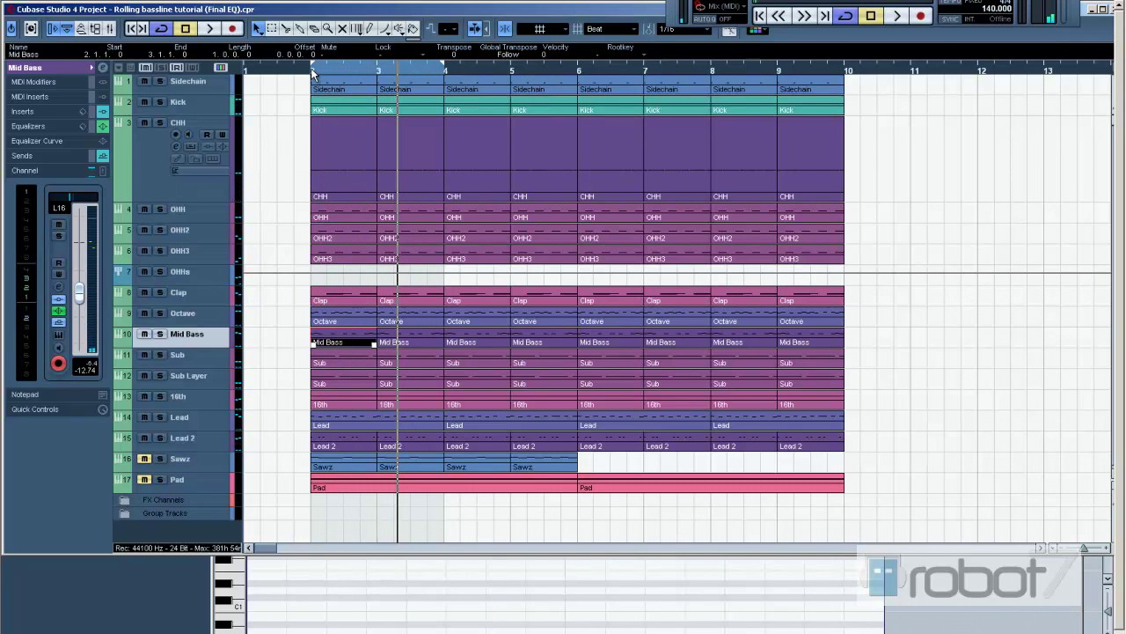
Audition the Lead track in solo, add Lead 2, and leave only Lead 2 soloed.
{"action": "left_click", "coordinate": [161, 417]}
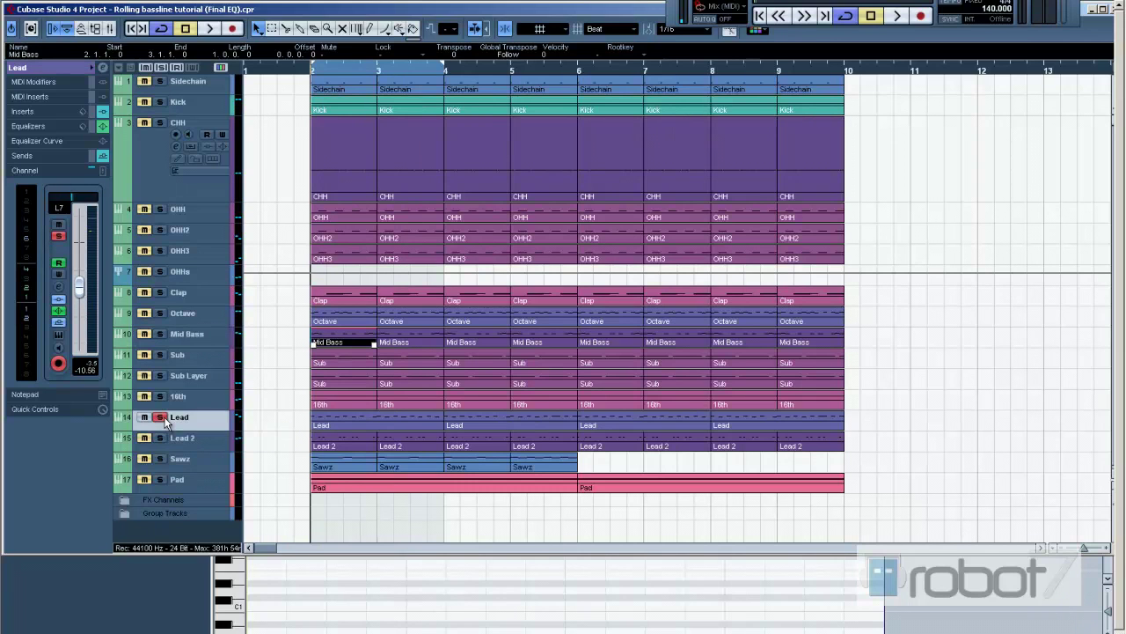
{"action": "key", "text": "space"}
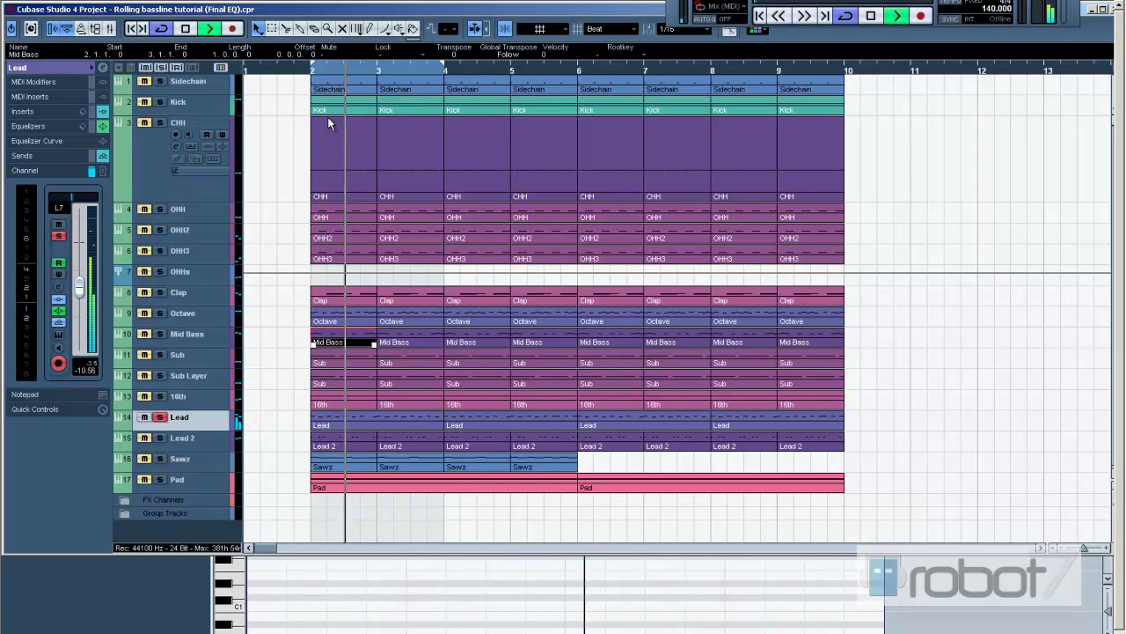
{"action": "left_click", "coordinate": [160, 438]}
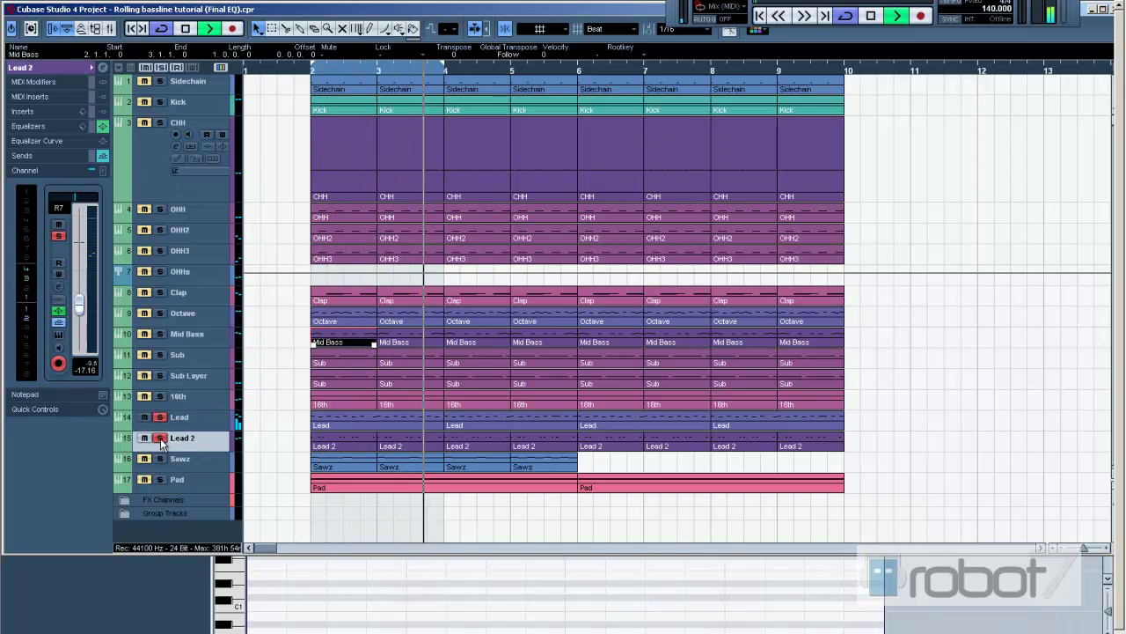
{"action": "left_click", "coordinate": [161, 418]}
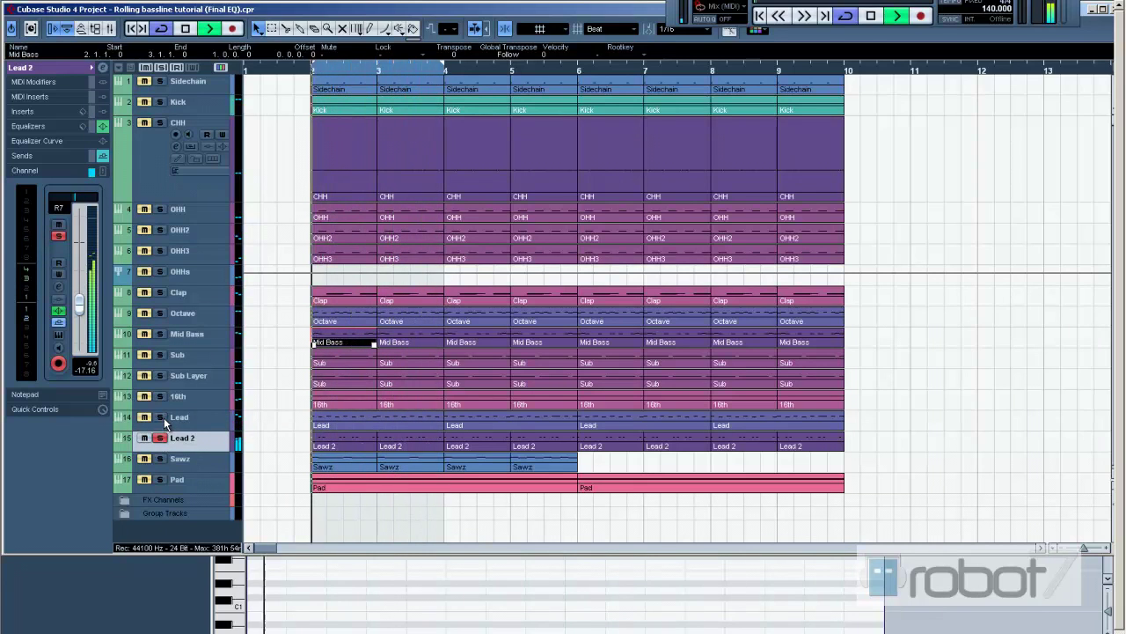
Audition Lead and Lead 2 together in solo, and switch the solo to the Sawz track alone.
{"action": "left_click", "coordinate": [163, 418]}
{"action": "key", "text": "space"}
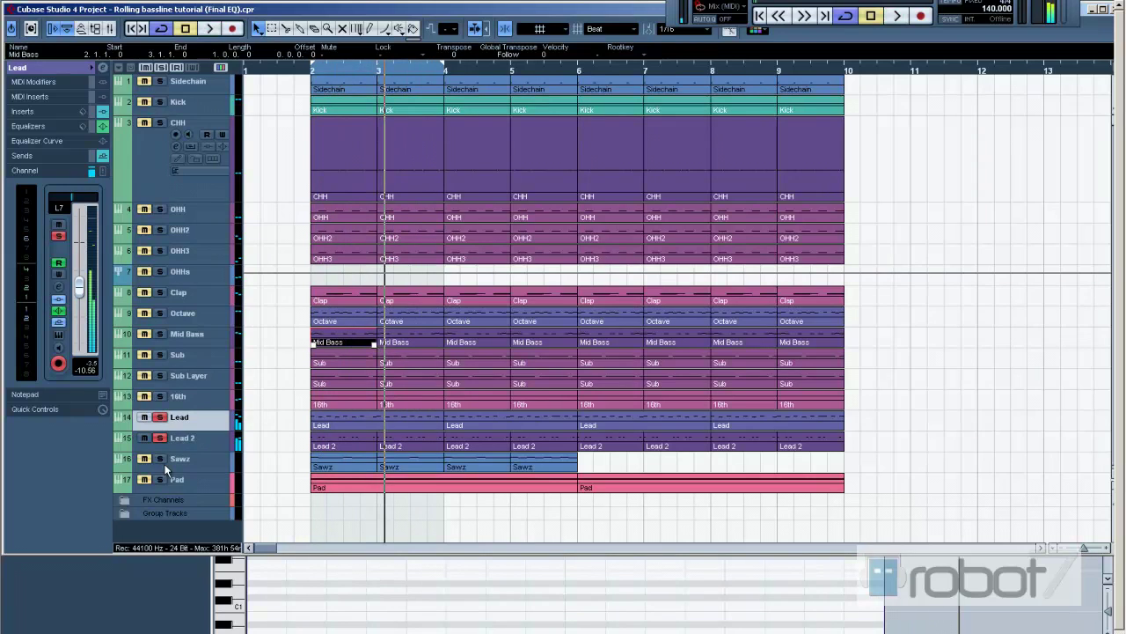
{"action": "left_click", "coordinate": [160, 458]}
{"action": "left_click", "coordinate": [192, 415]}
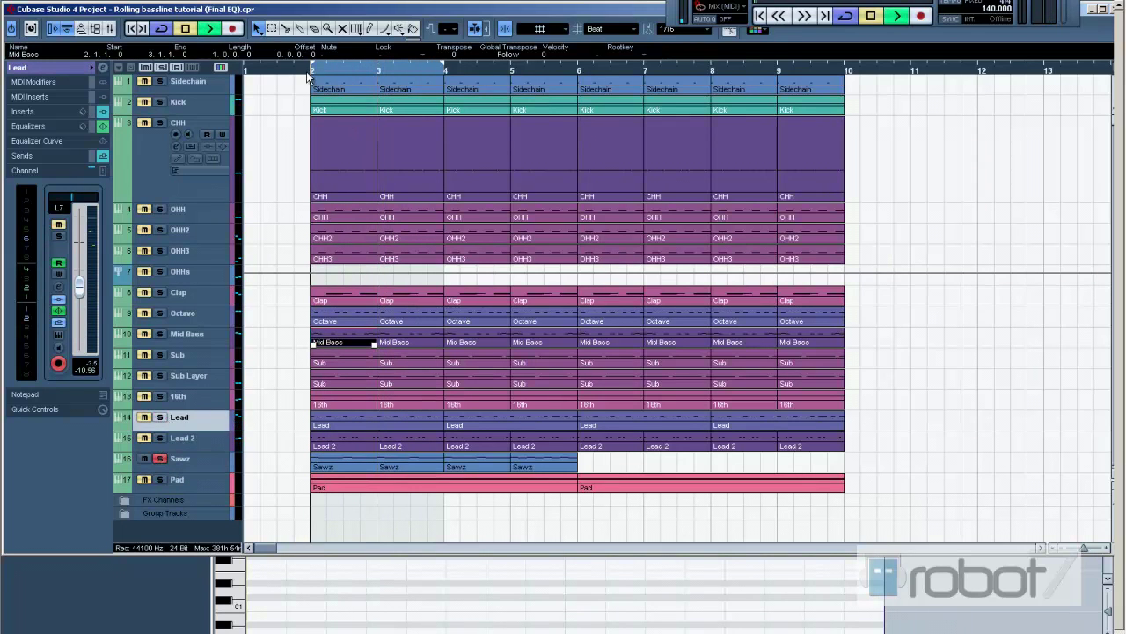
Remove the Sawz track from the project.
{"action": "left_click", "coordinate": [198, 459]}
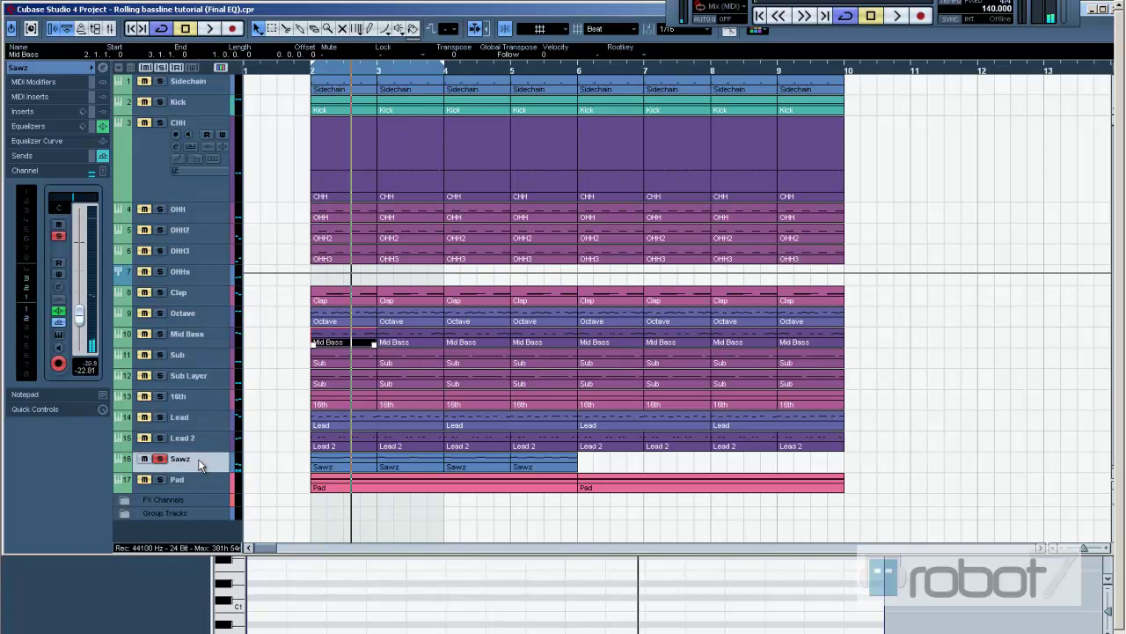
{"action": "right_click", "coordinate": [199, 464]}
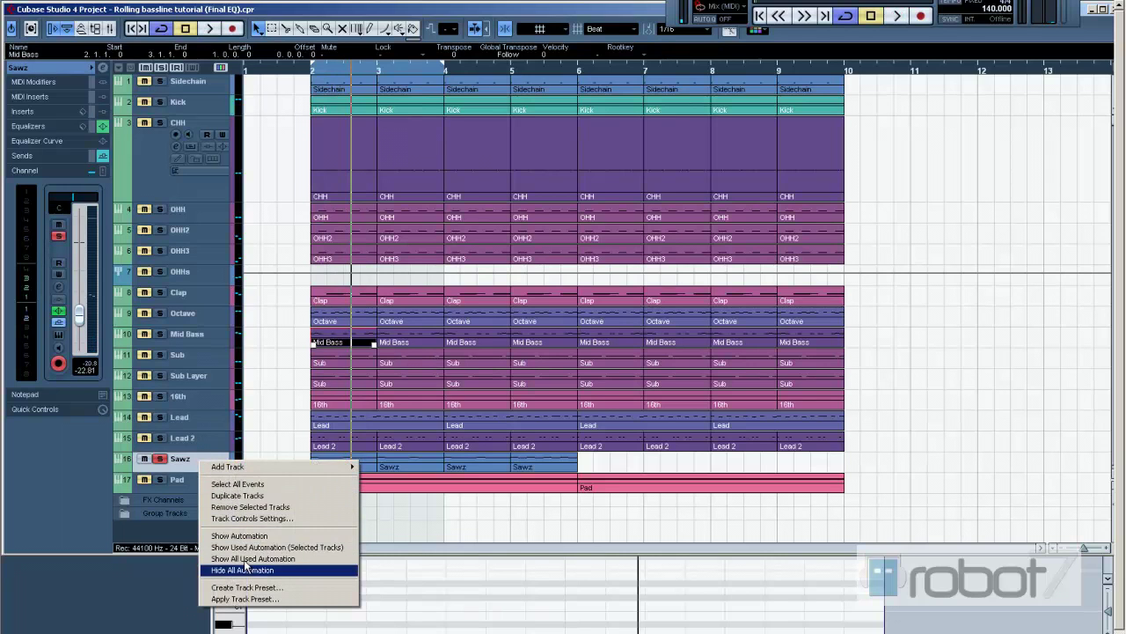
{"action": "left_click", "coordinate": [245, 506]}
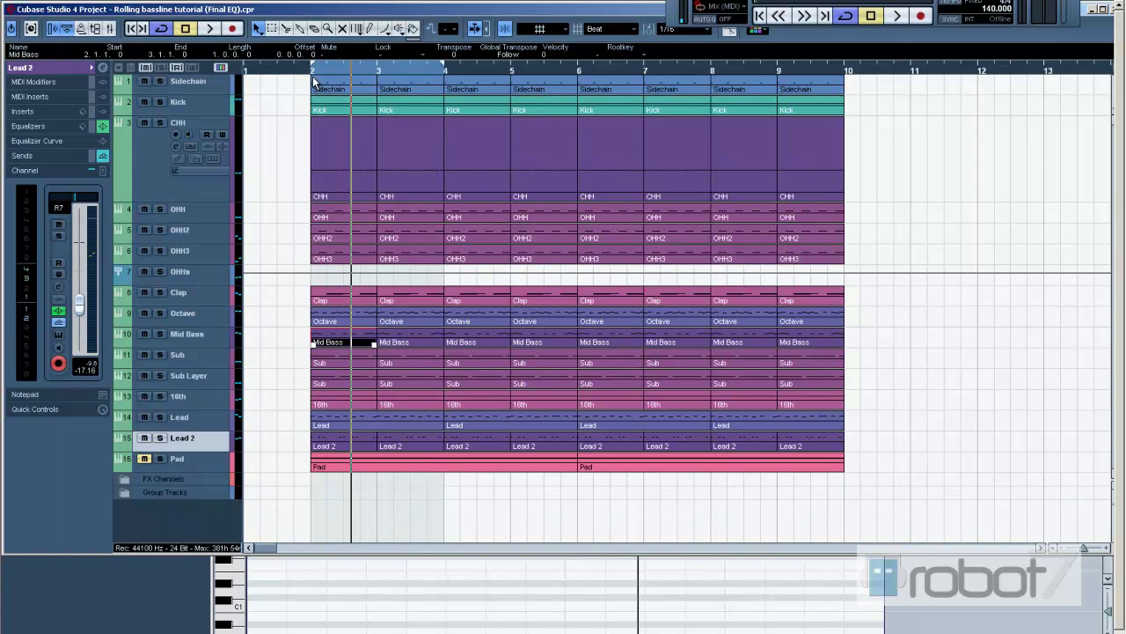
Audition the Pad track in solo, and play the full mix with Pad muted and all solos cleared.
{"action": "left_click", "coordinate": [160, 458]}
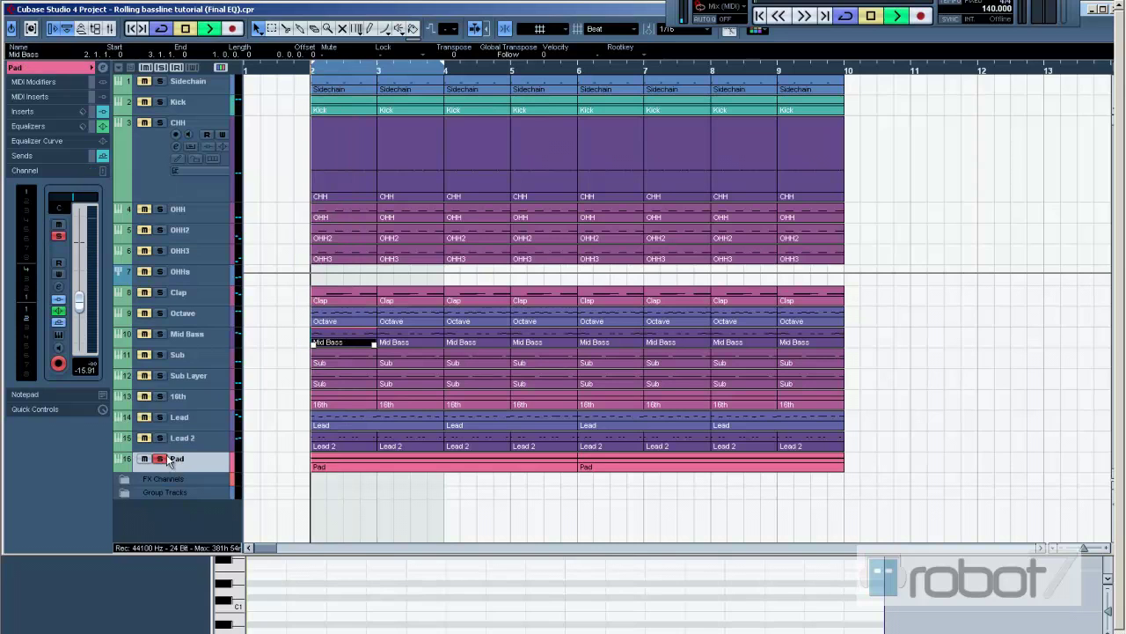
{"action": "key", "text": "space"}
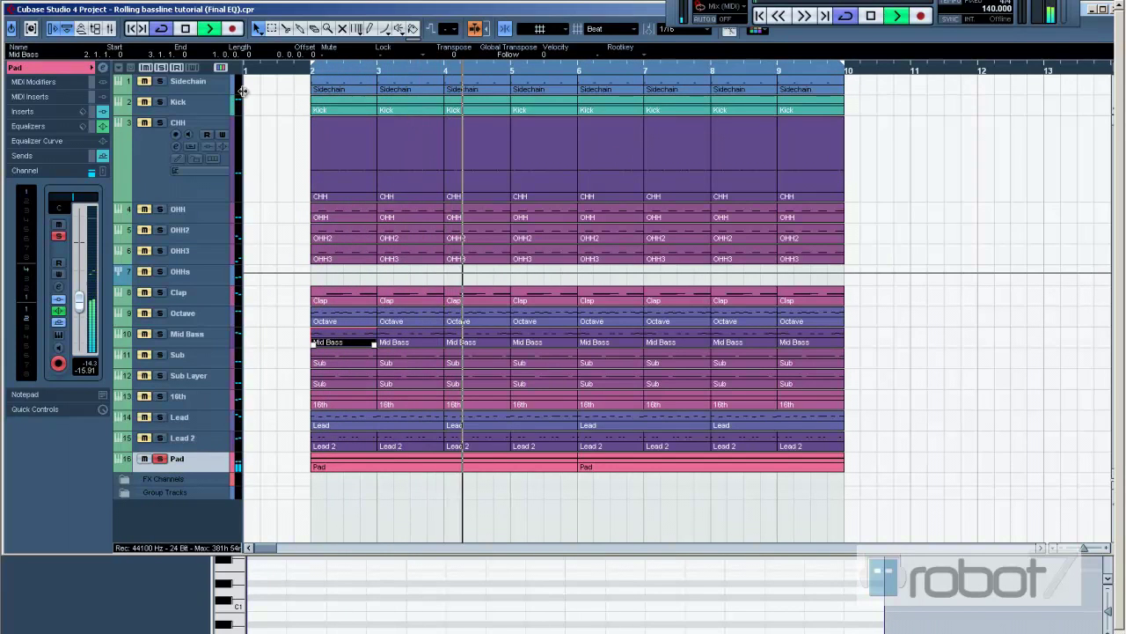
{"action": "left_click", "coordinate": [160, 81]}
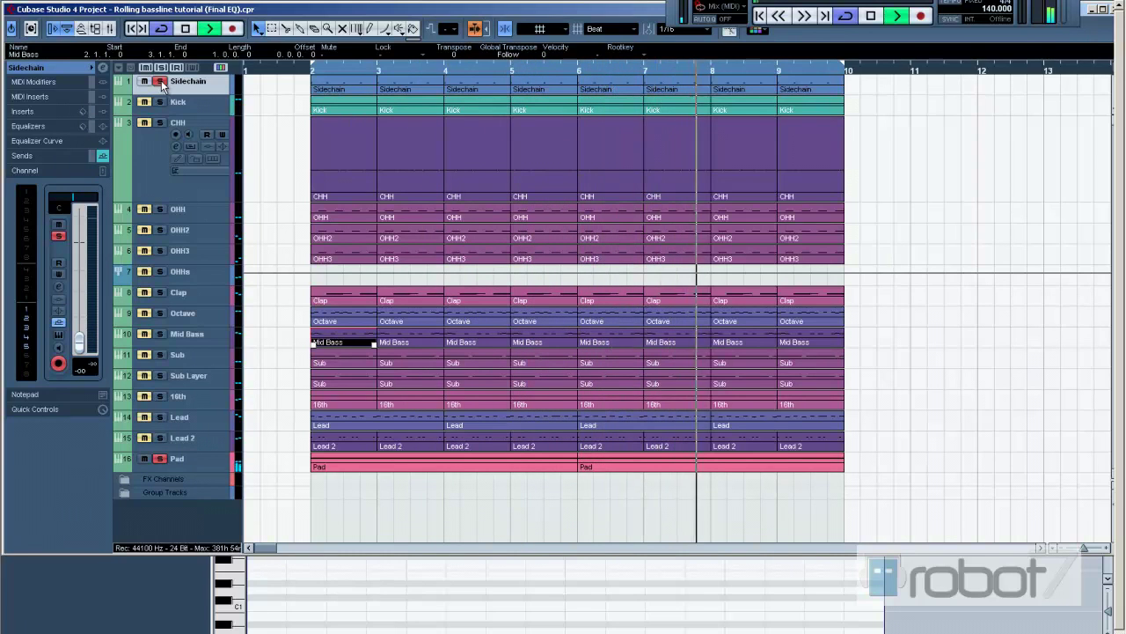
{"action": "left_click", "coordinate": [159, 459]}
{"action": "left_click", "coordinate": [145, 459]}
{"action": "left_click", "coordinate": [160, 77]}
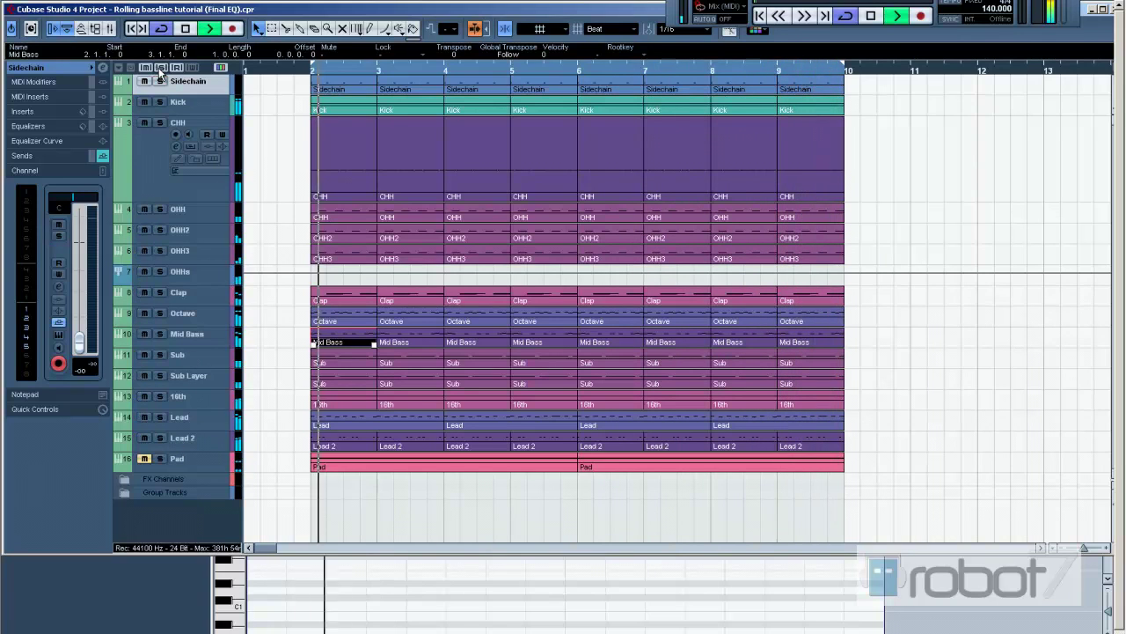
Stop playback at bar 2, unmute Pad, and review its insert, equalizer and sends in the channel settings.
{"action": "key", "text": "space"}
{"action": "left_click", "coordinate": [144, 459]}
{"action": "left_click", "coordinate": [305, 75]}
{"action": "left_click", "coordinate": [188, 458]}
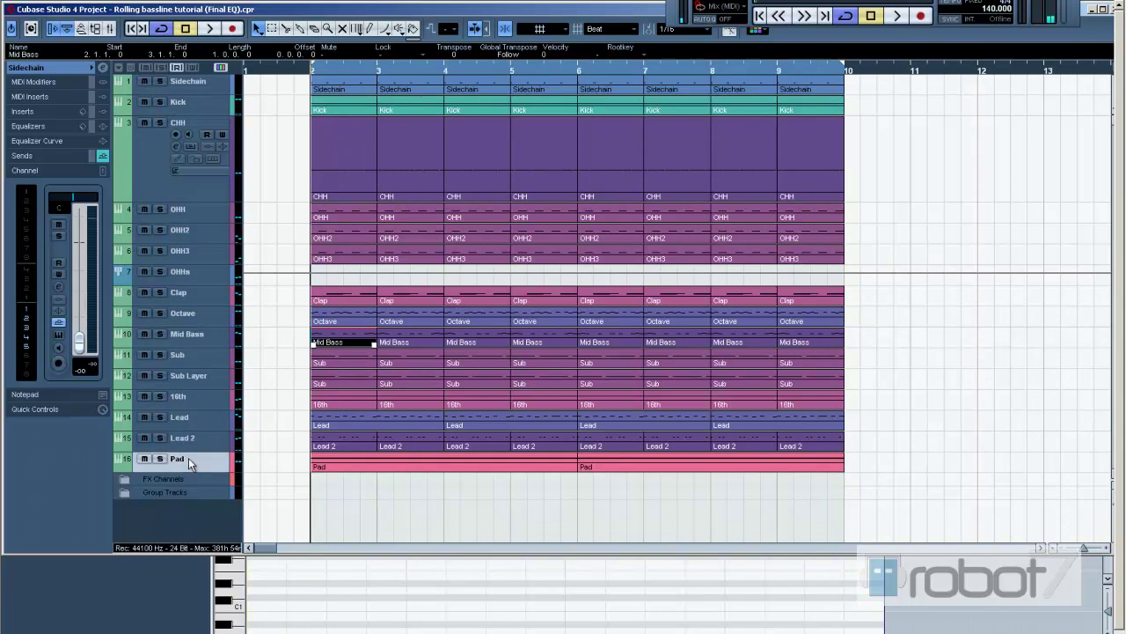
{"action": "left_click", "coordinate": [58, 287]}
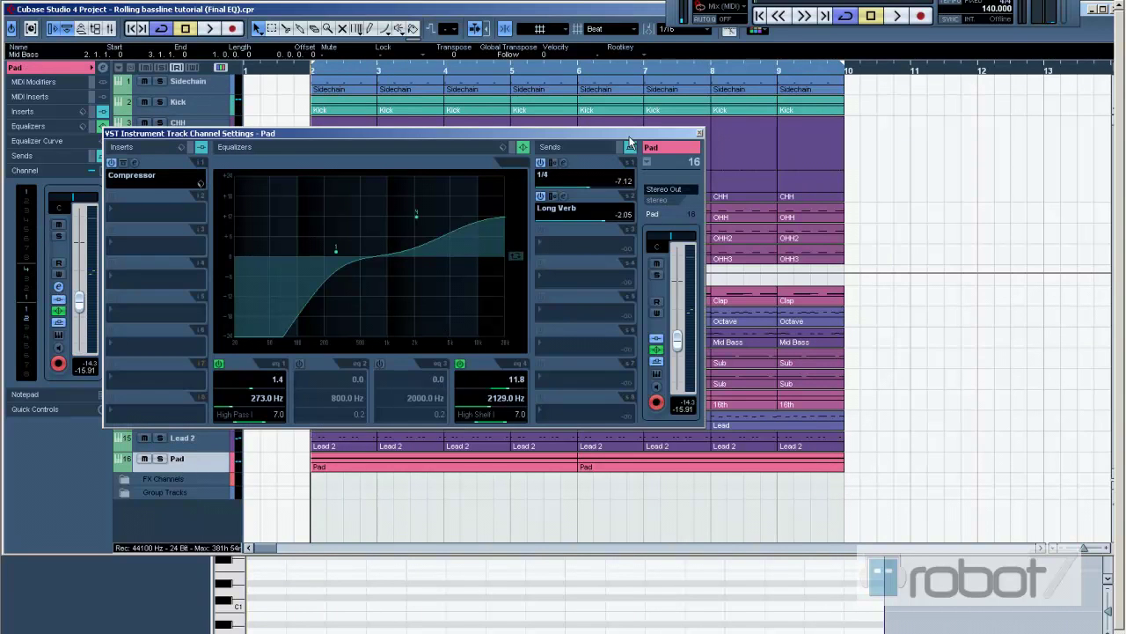
{"action": "left_click", "coordinate": [701, 134]}
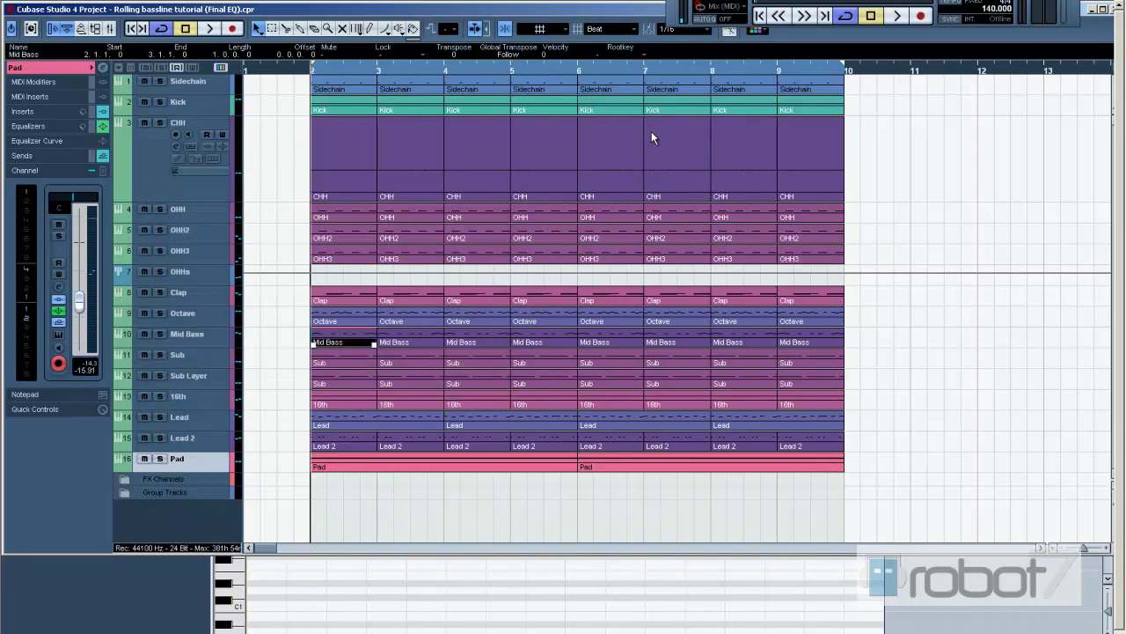
Raise the Pad volume to -14.28 during playback, try different pan positions, and reset the pan to centre.
{"action": "key", "text": "space"}
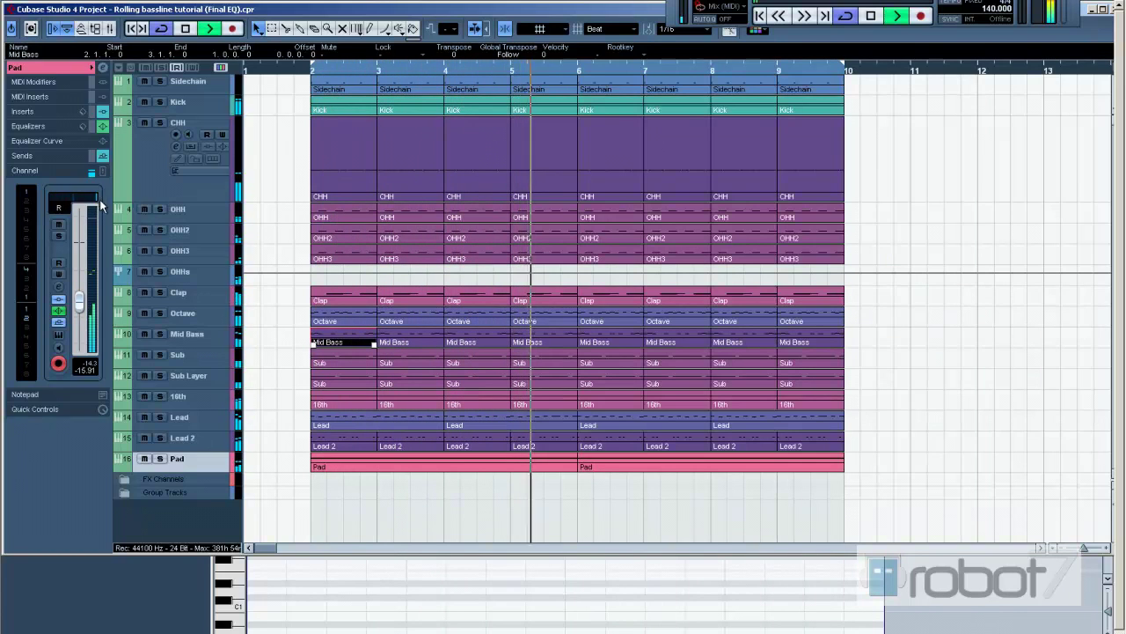
{"action": "mouse_move", "coordinate": [74, 202]}
{"action": "left_mouse_down"}
{"action": "mouse_move", "coordinate": [84, 223]}
{"action": "mouse_move", "coordinate": [73, 200]}
{"action": "left_mouse_up"}
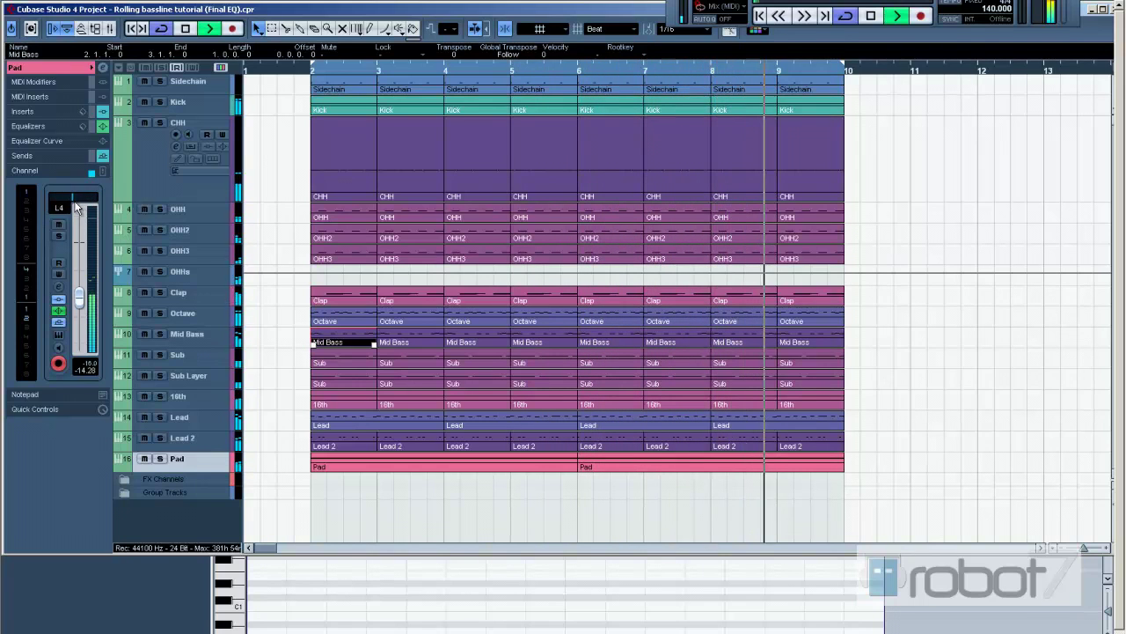
{"action": "key", "text": "space"}
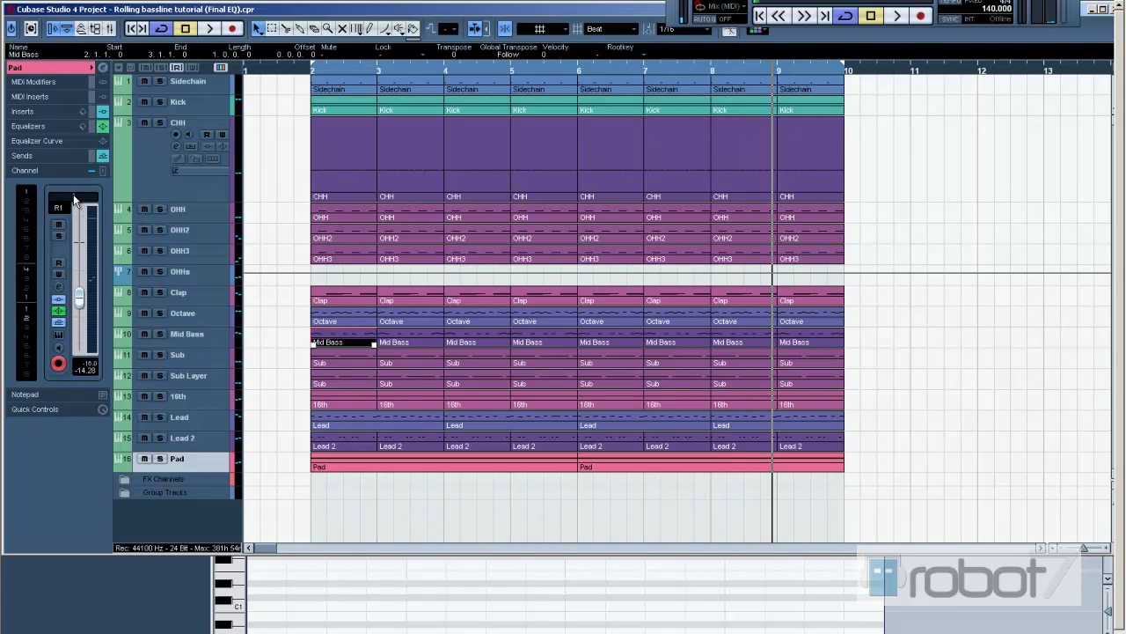
{"action": "left_click", "coordinate": [73, 201], "text": "ctrl"}
Play the full mix from bar 2 and mute the Pad track.
{"action": "left_click", "coordinate": [308, 72]}
{"action": "key", "text": "space"}
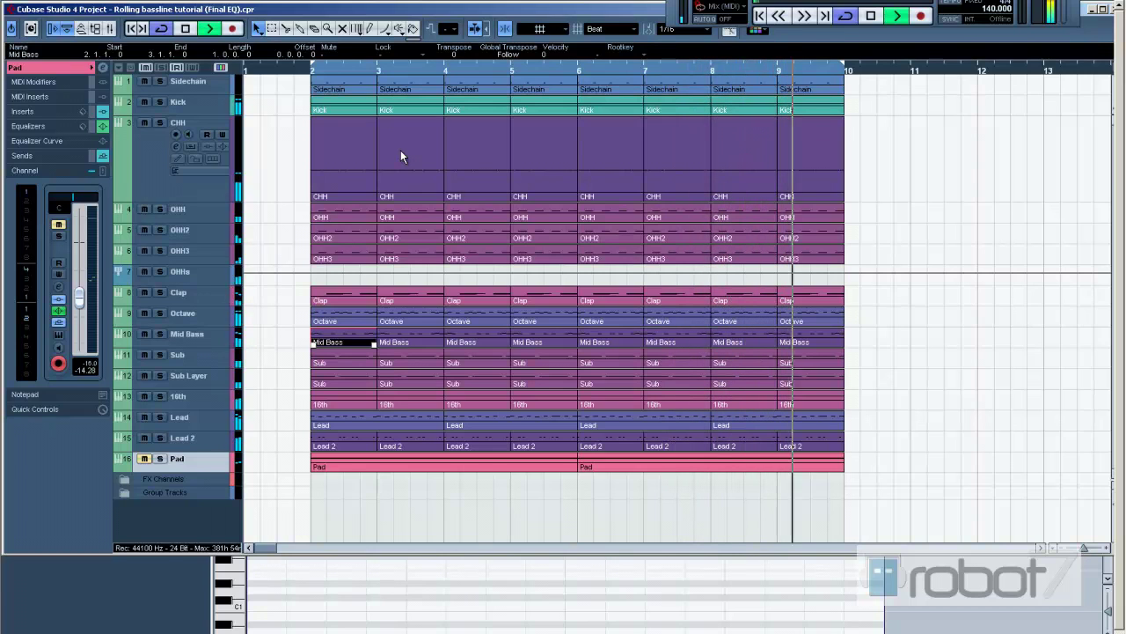
{"action": "key", "text": "space"}
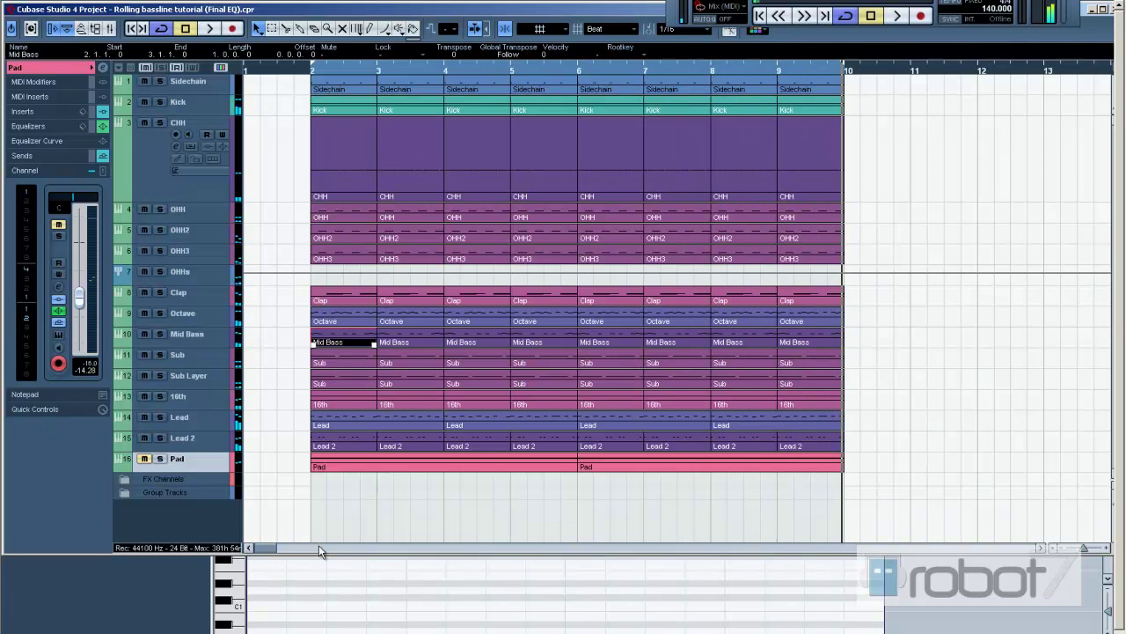
Set the loop range to bars 15–23 and play the second section from bar 15.
{"action": "left_click_drag", "start_coordinate": [271, 548], "coordinate": [292, 547]}
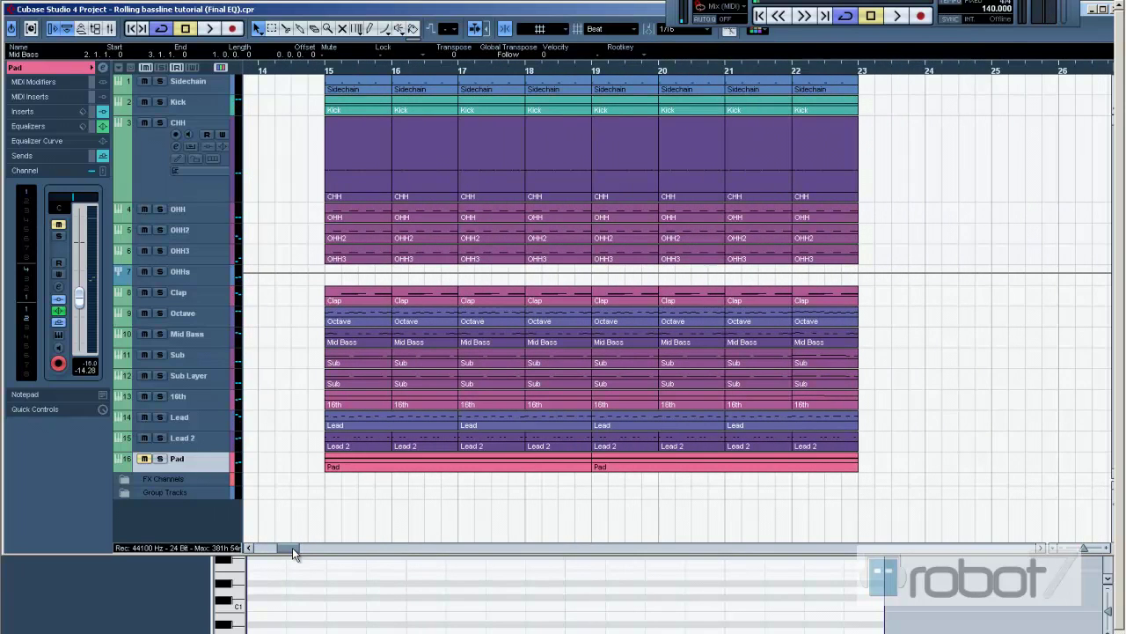
{"action": "left_click", "coordinate": [327, 76]}
{"action": "key", "text": "space"}
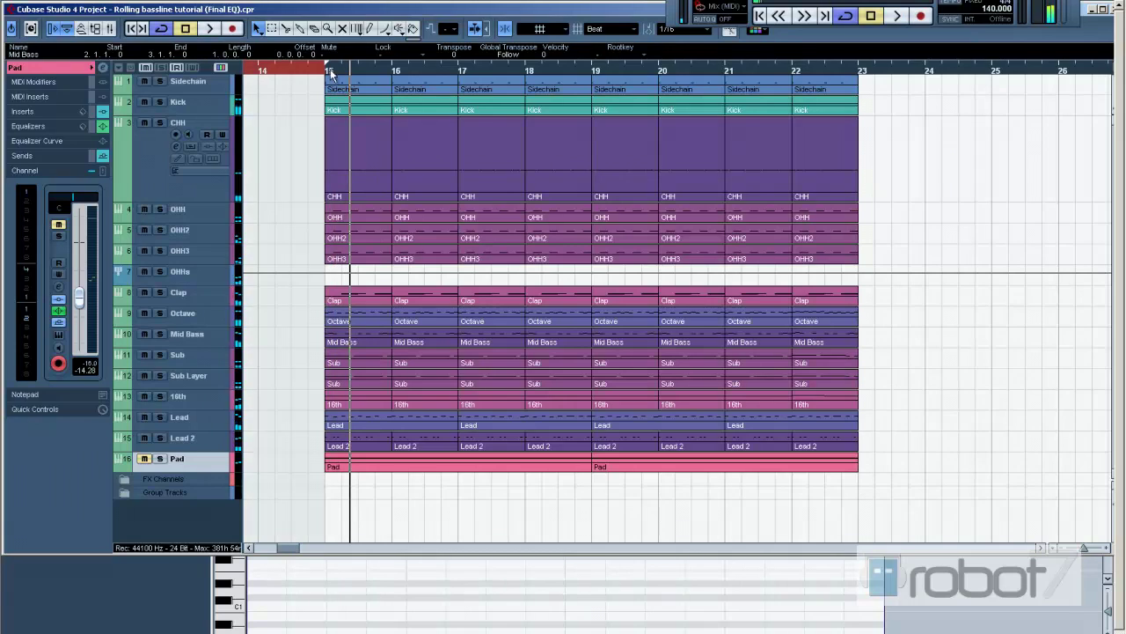
{"action": "left_click_drag", "start_coordinate": [862, 77], "coordinate": [415, 67]}
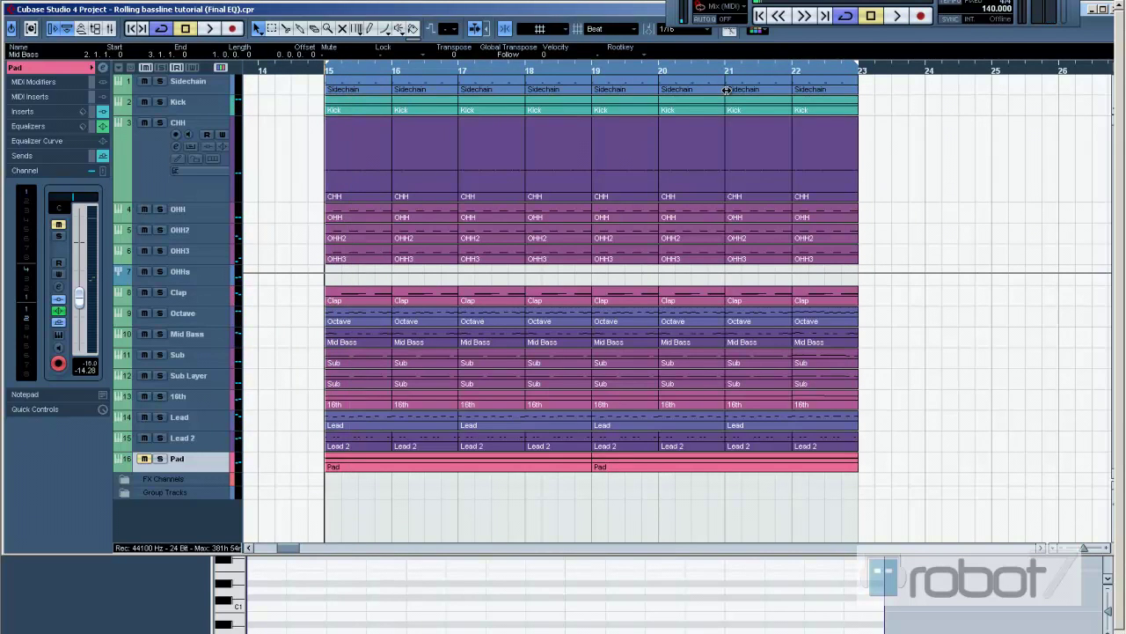
{"action": "key", "text": "space"}
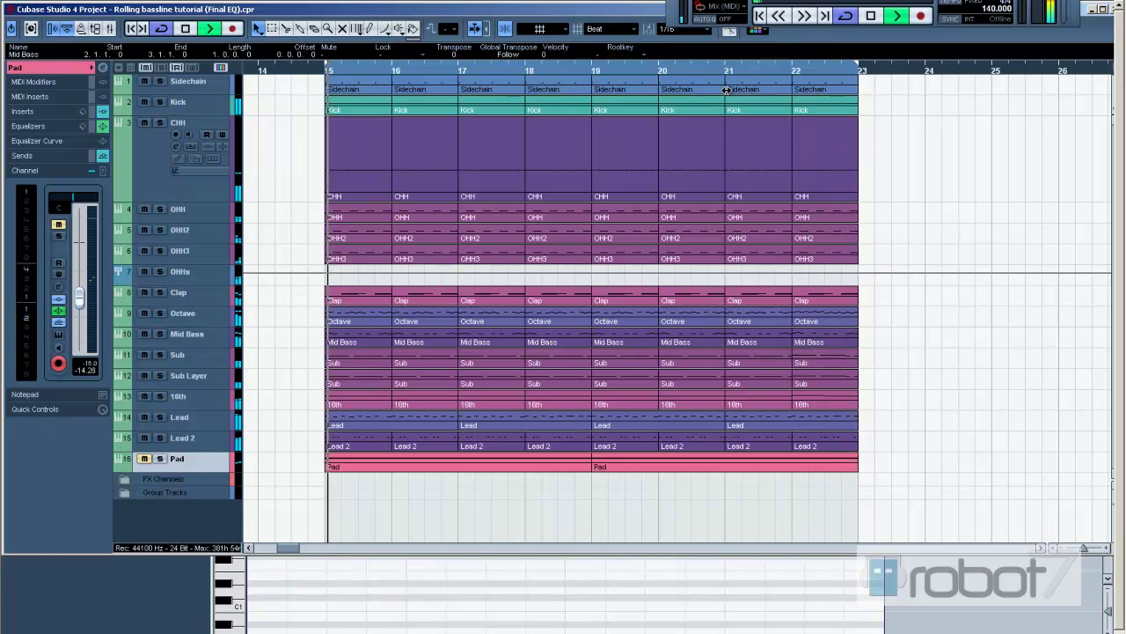
{"action": "key", "text": "space"}
Examine the note velocities of the Kick part at bar 22 in the Key Editor.
{"action": "double_click", "coordinate": [816, 101]}
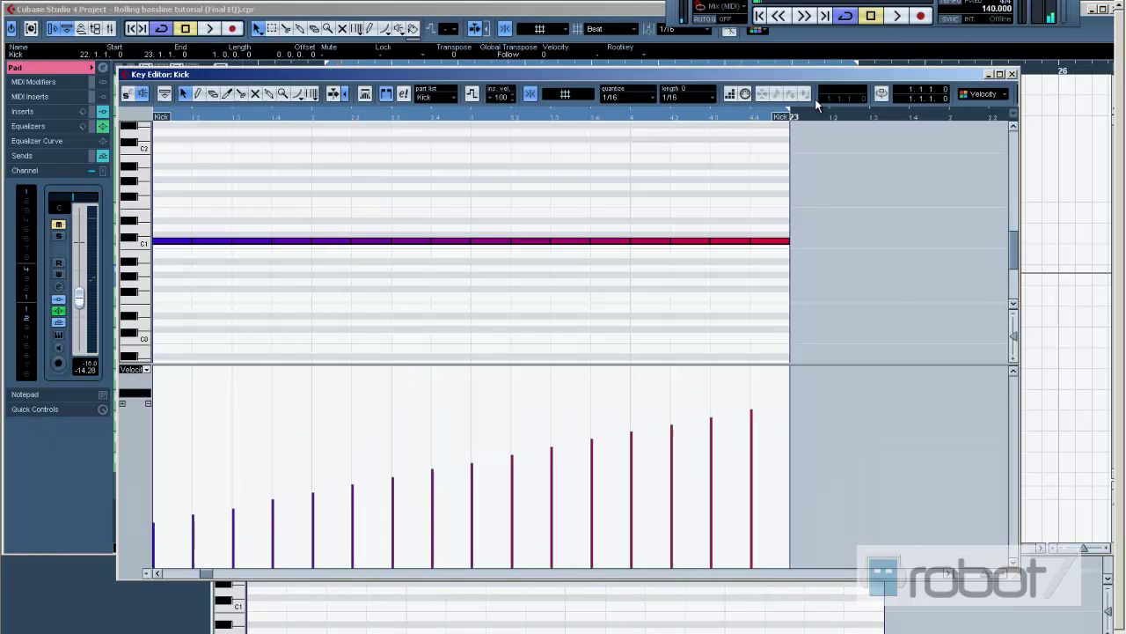
{"action": "left_click", "coordinate": [163, 571]}
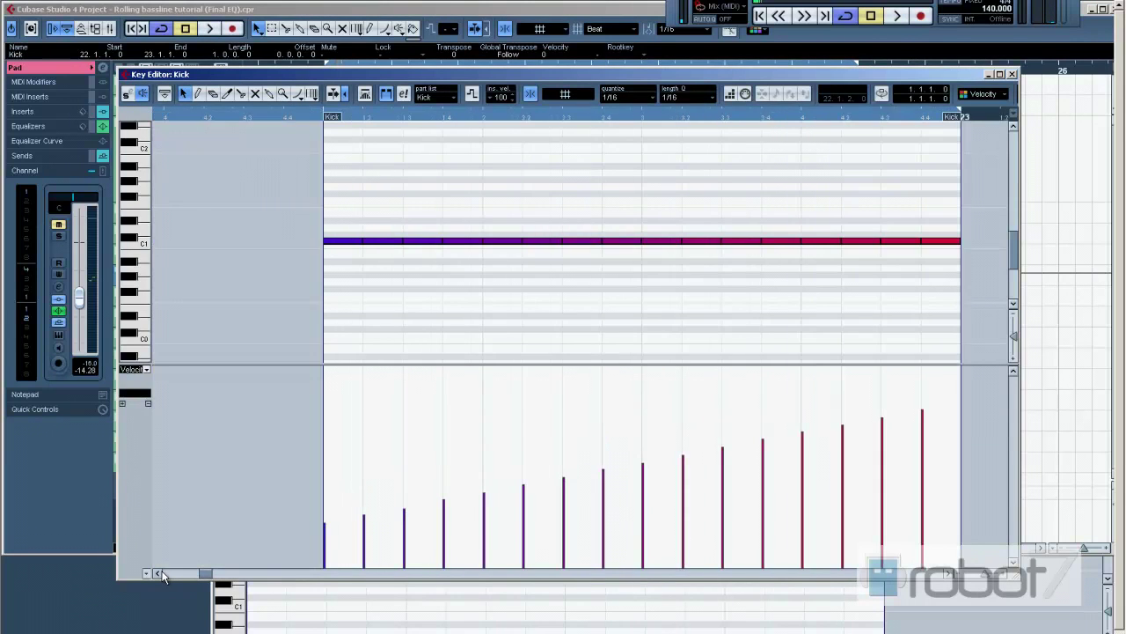
{"action": "left_click", "coordinate": [1011, 75]}
Solo Kick, set the loop to its bar 22 part, and play that part in the Key Editor.
{"action": "left_click", "coordinate": [161, 103]}
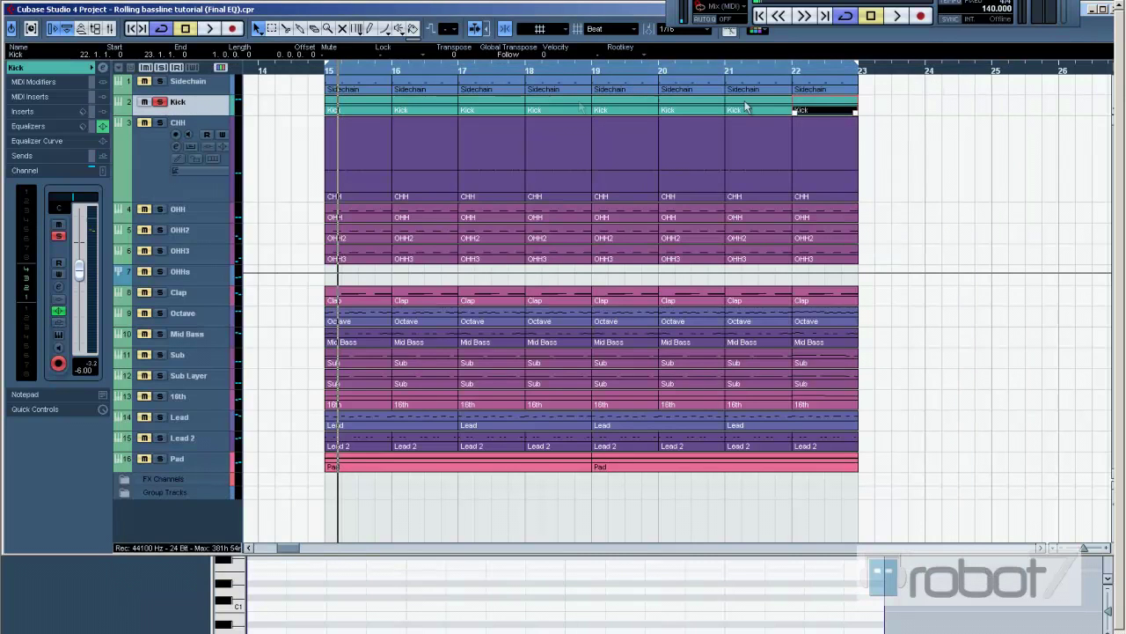
{"action": "key", "text": "p"}
{"action": "left_click", "coordinate": [792, 66]}
{"action": "double_click", "coordinate": [815, 107]}
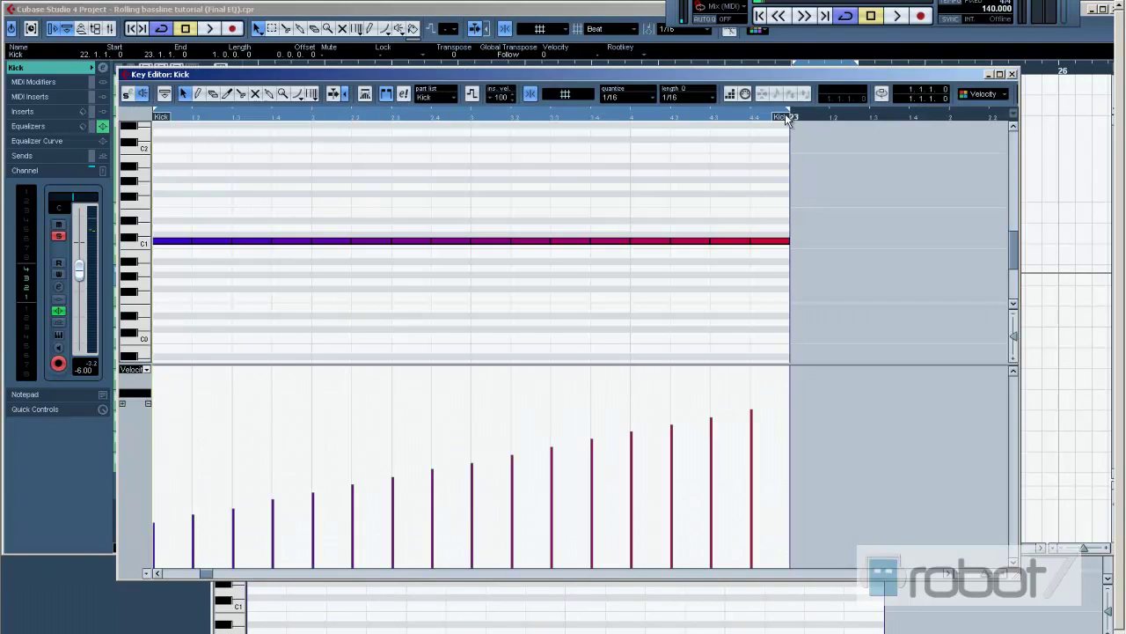
{"action": "left_click", "coordinate": [159, 573]}
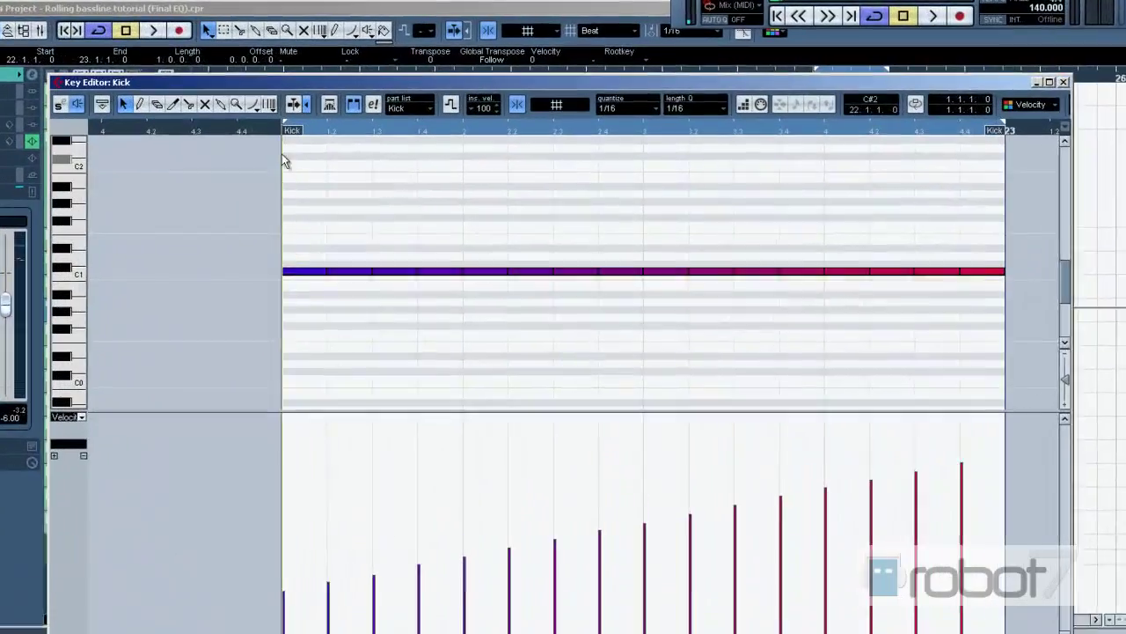
{"action": "key", "text": "space"}
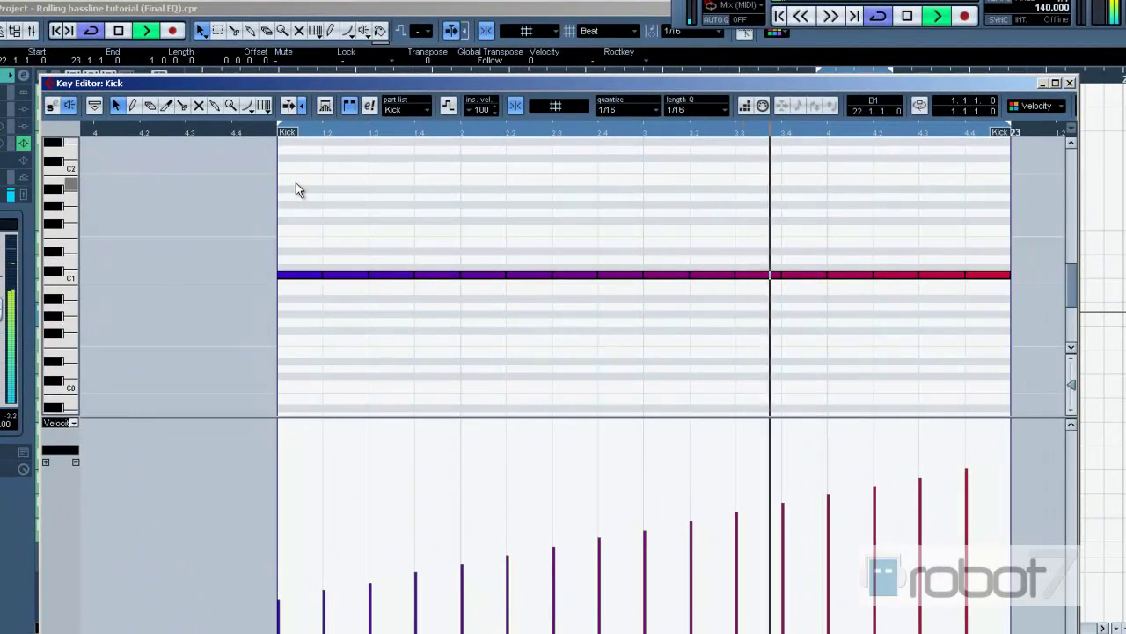
{"action": "key", "text": "space"}
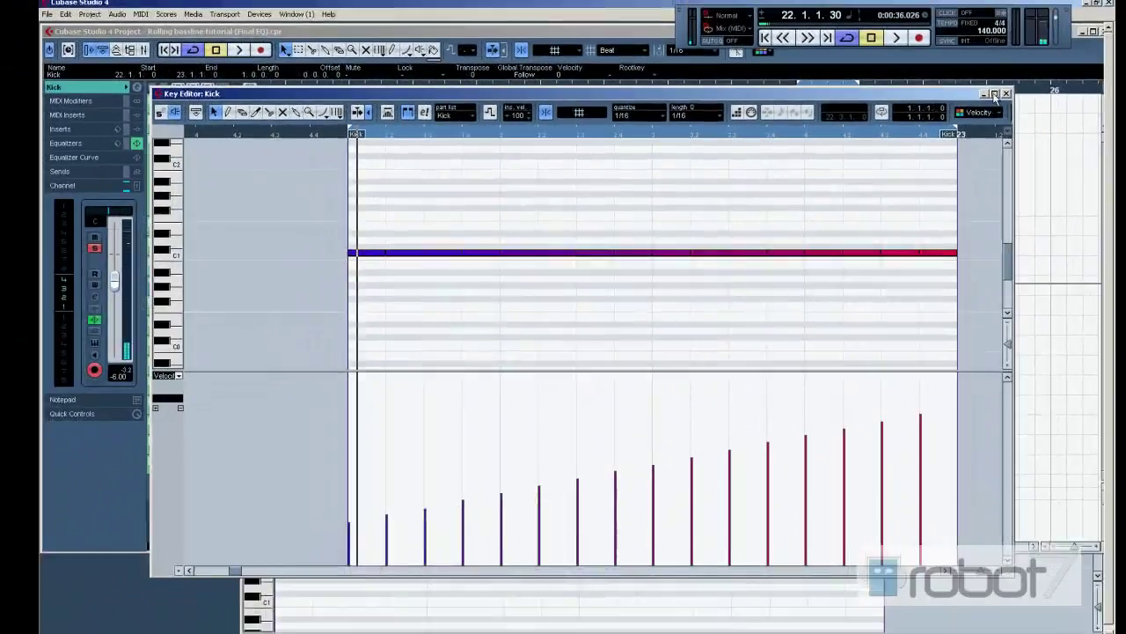
{"action": "key", "text": "Escape"}
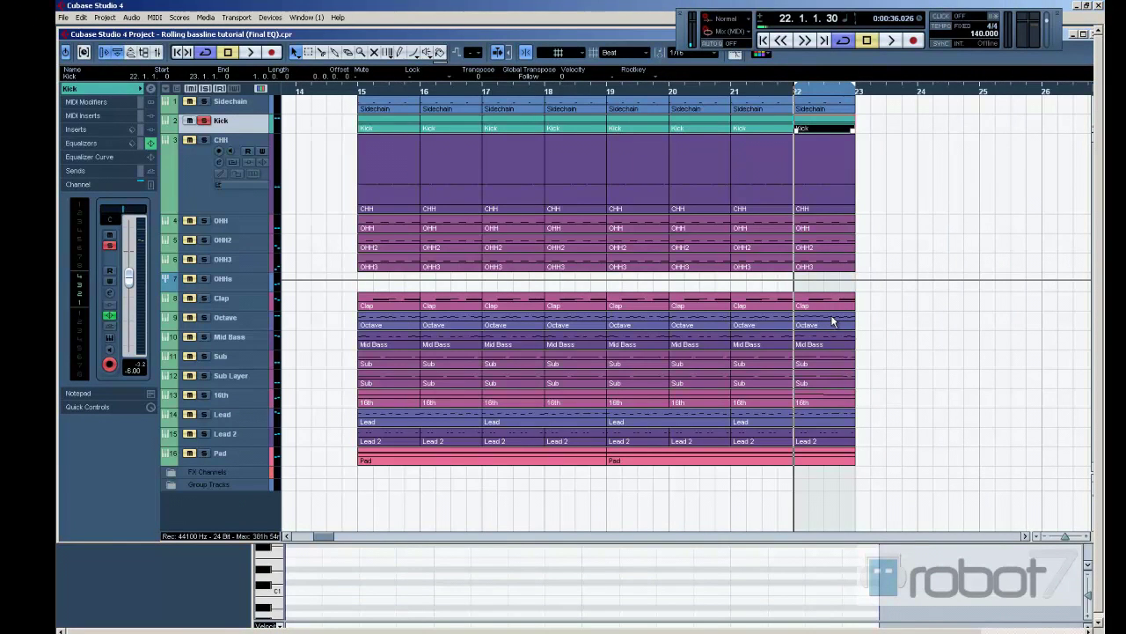
Extend the loop start back to bar 21 and play the Octave track in solo instead of Kick.
{"action": "left_click", "coordinate": [732, 92], "text": "ctrl"}
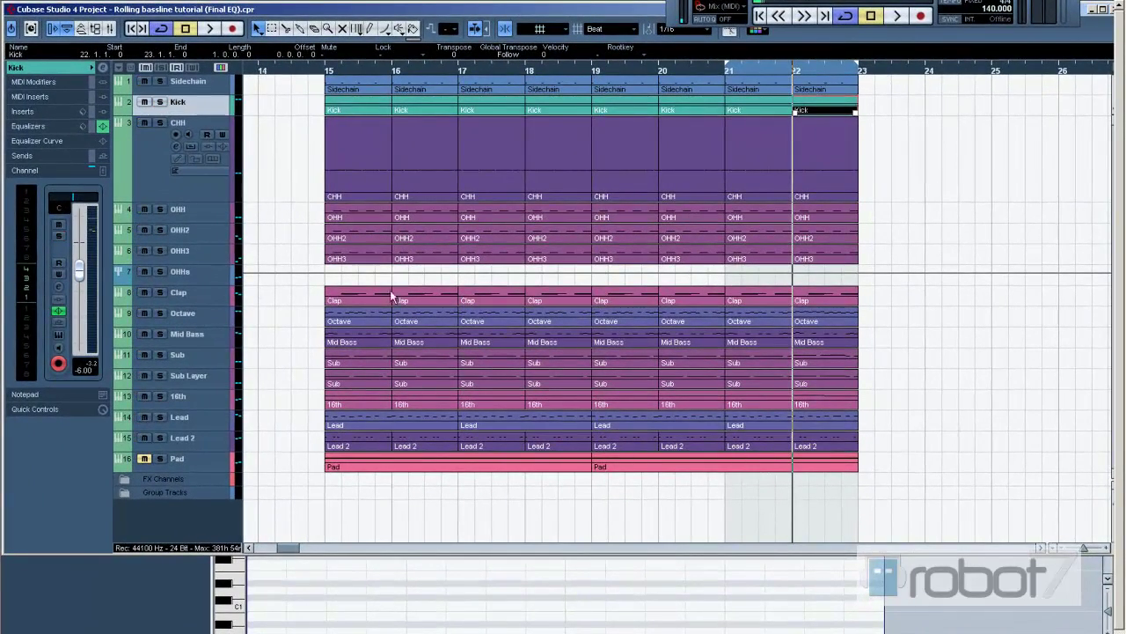
{"action": "left_click", "coordinate": [159, 313]}
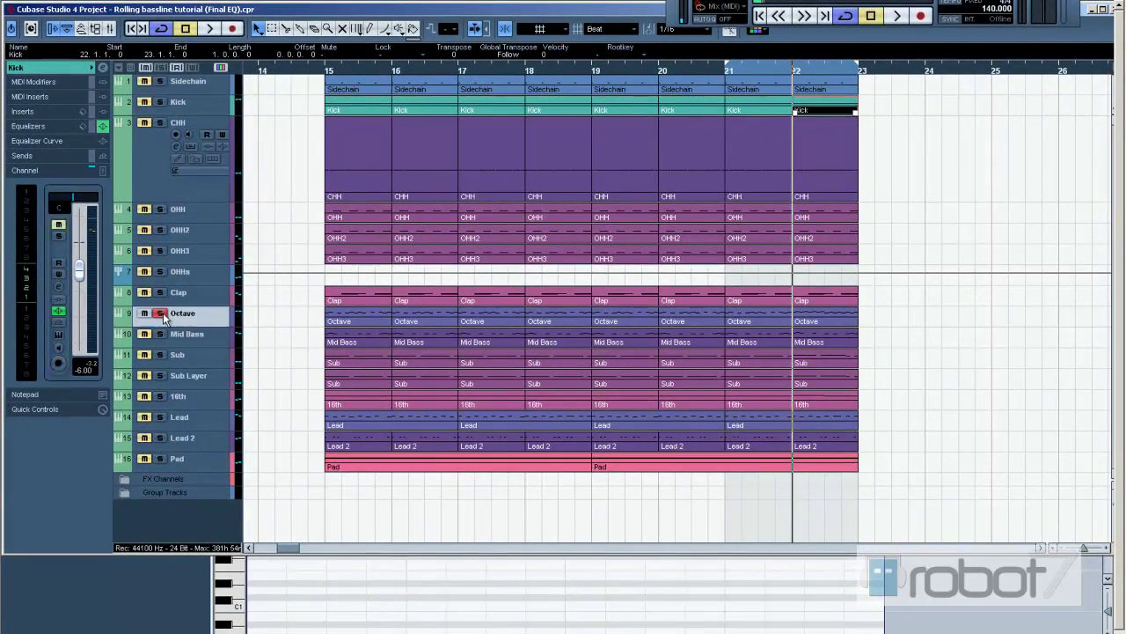
{"action": "double_click", "coordinate": [725, 71]}
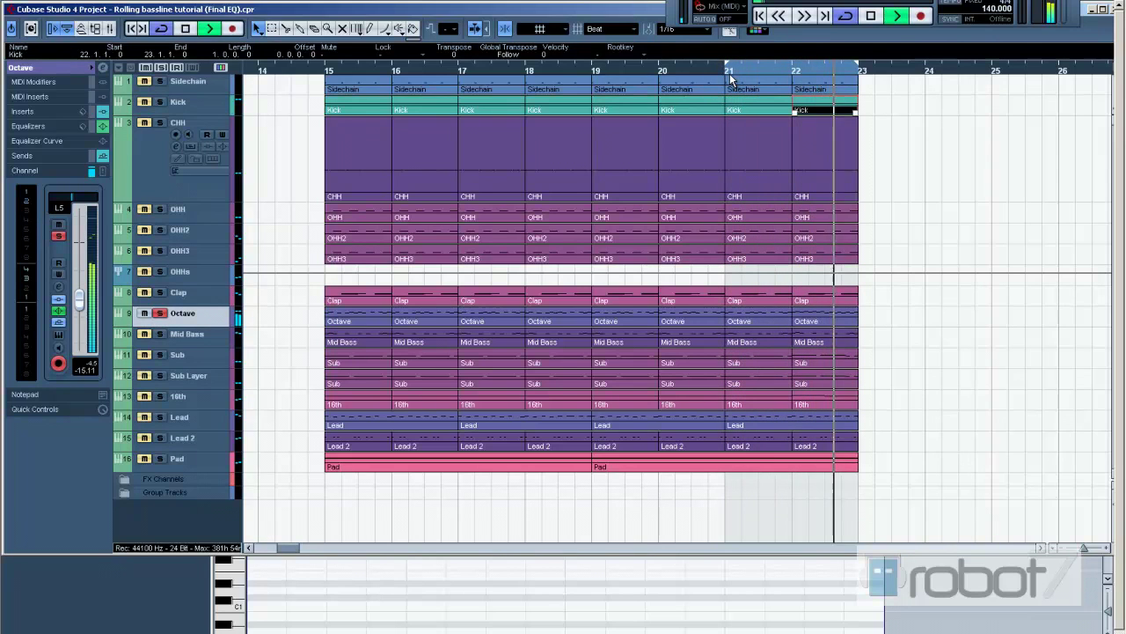
Select the 16th part at bar 22, add the 16th track to the Octave solo, and play from bar 22.
{"action": "left_click", "coordinate": [808, 354]}
{"action": "left_click", "coordinate": [817, 400]}
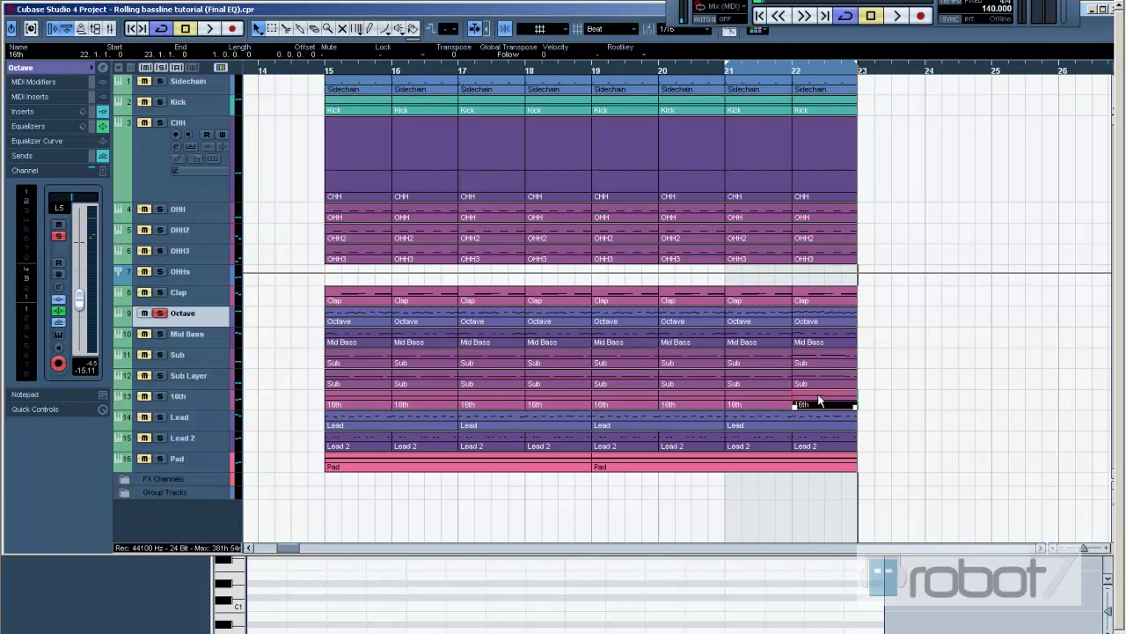
{"action": "left_click", "coordinate": [794, 74]}
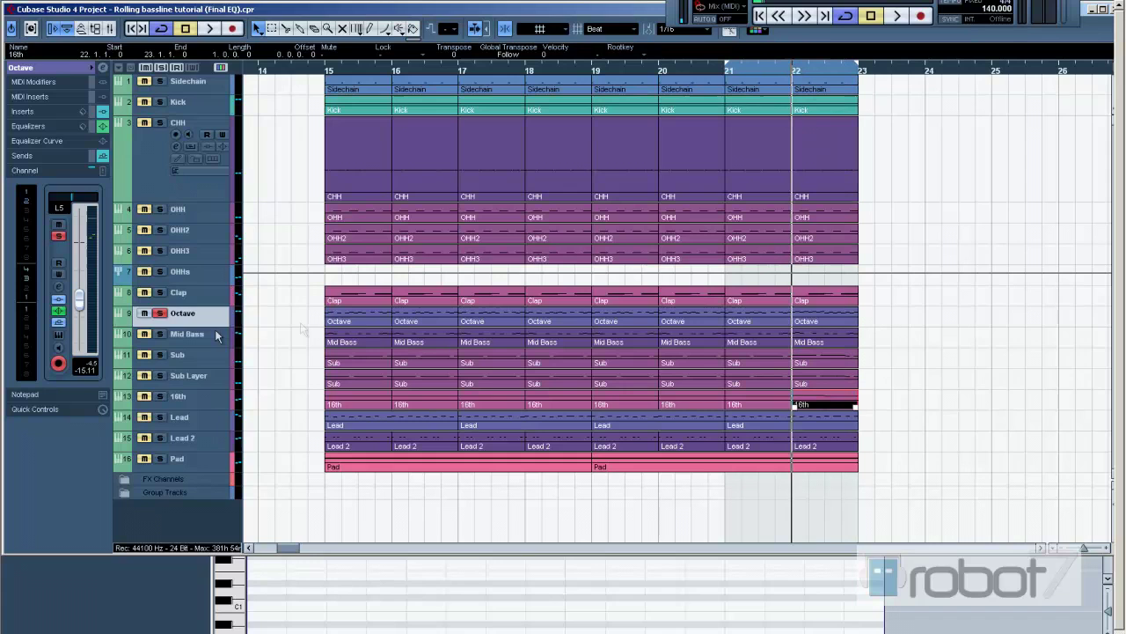
{"action": "left_click", "coordinate": [162, 396]}
{"action": "key", "text": "space"}
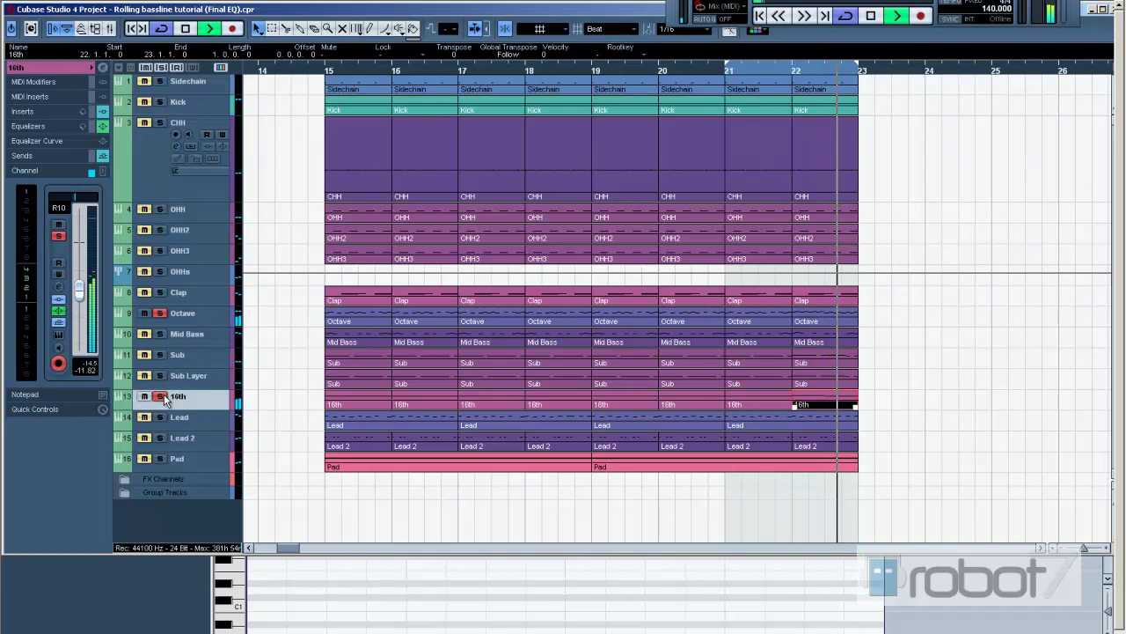
Replay the soloed Octave and 16th tracks together from bar 21, and stop playback.
{"action": "key", "text": "space"}
{"action": "left_click", "coordinate": [724, 70]}
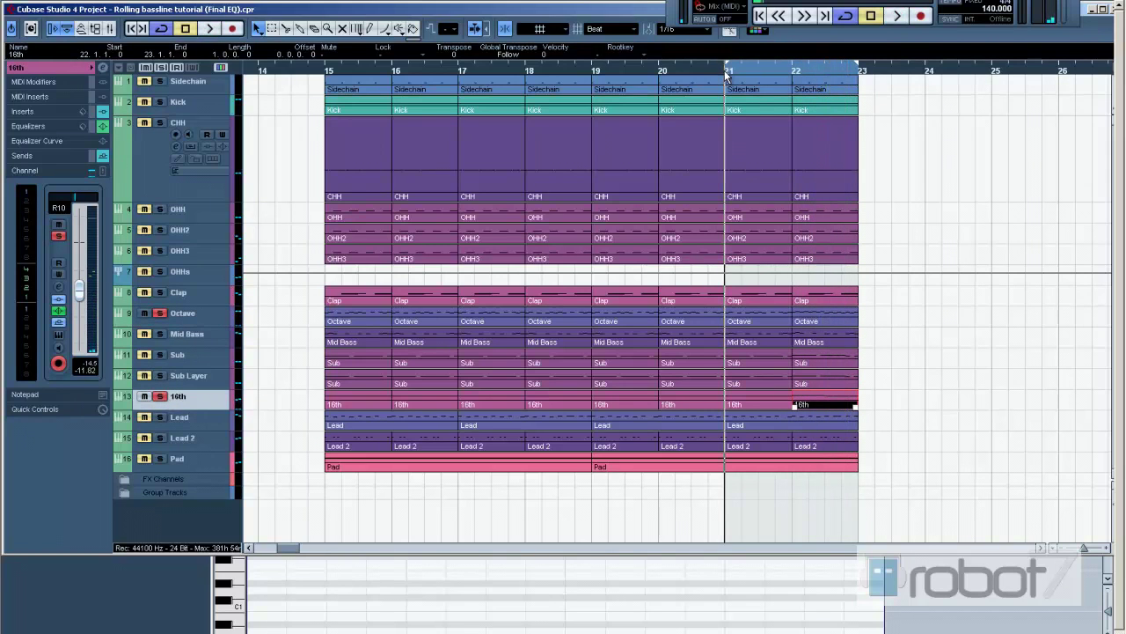
{"action": "key", "text": "space"}
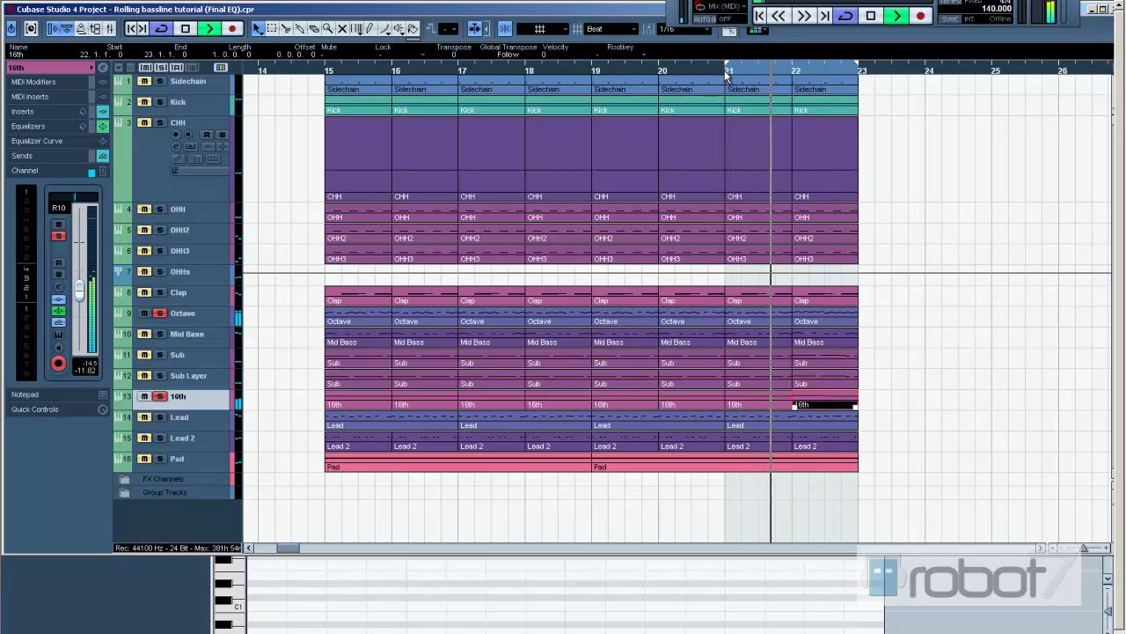
{"action": "key", "text": "space"}
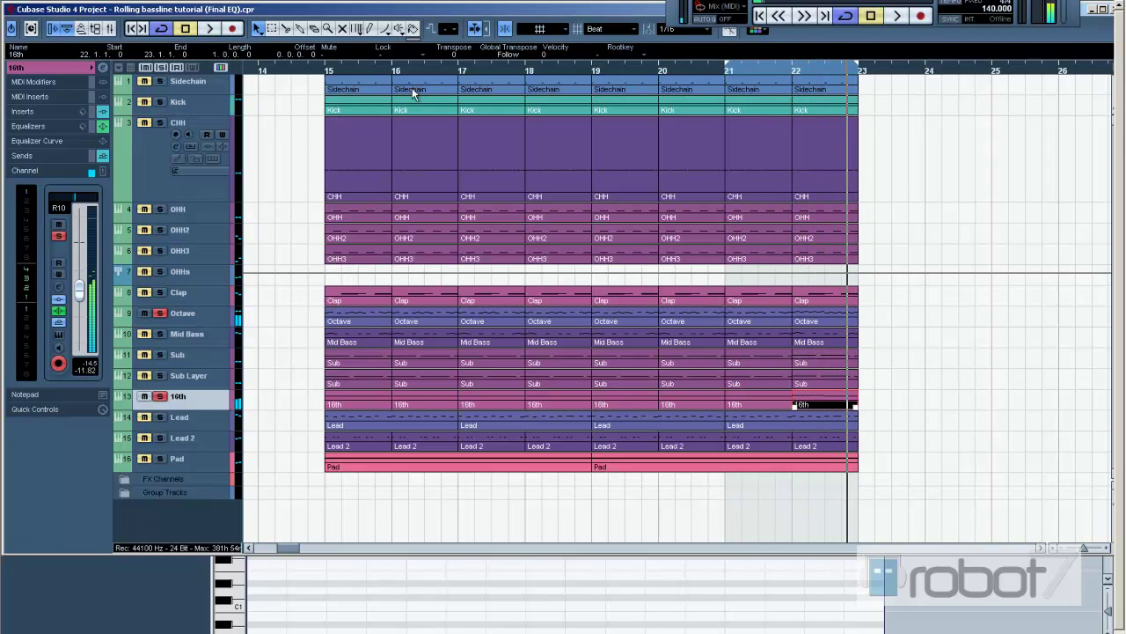
Add the Kick track to the Octave and 16th solo and play from bar 21.
{"action": "left_click", "coordinate": [191, 101]}
{"action": "left_click", "coordinate": [728, 72]}
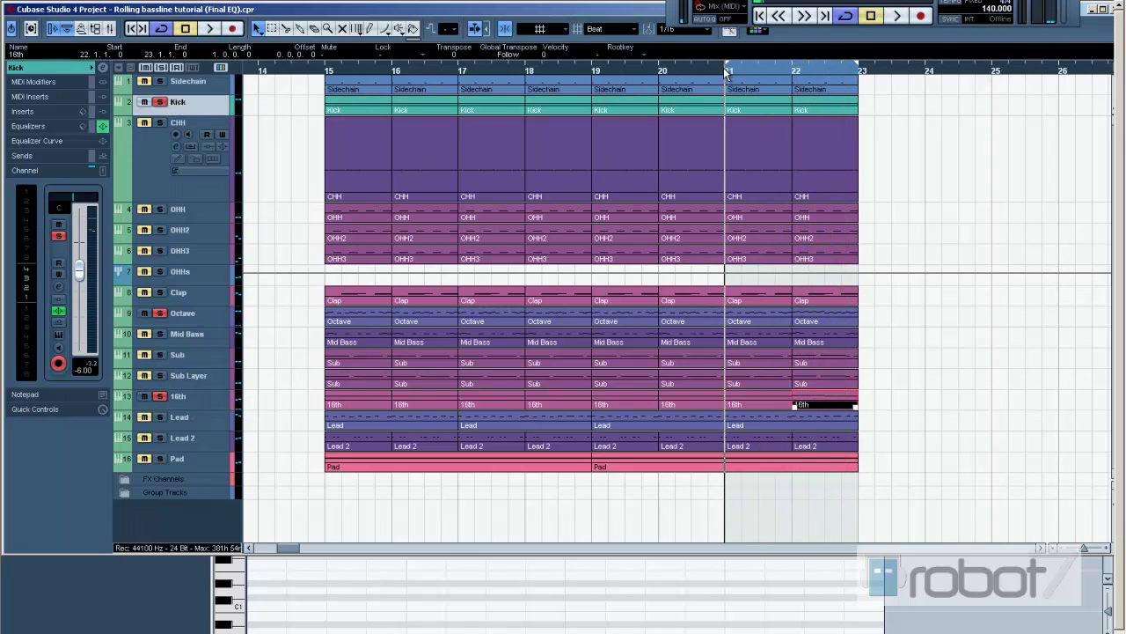
{"action": "key", "text": "space"}
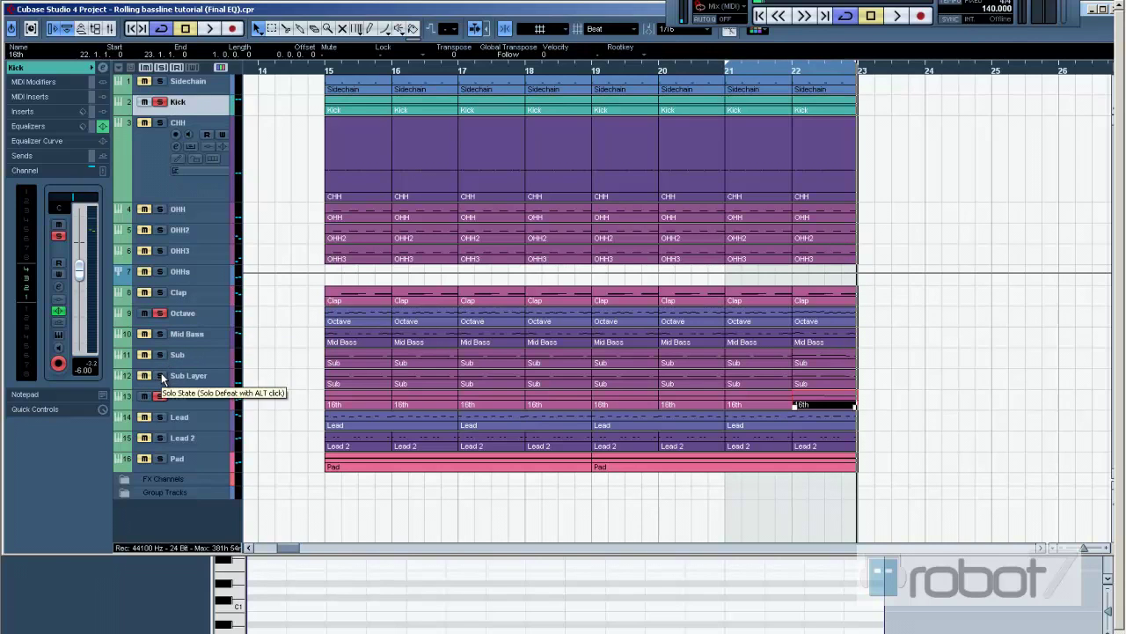
Include Mid Bass in the soloed group and play the combined tracks from bar 21, stopping playback when heard.
{"action": "left_click", "coordinate": [159, 334]}
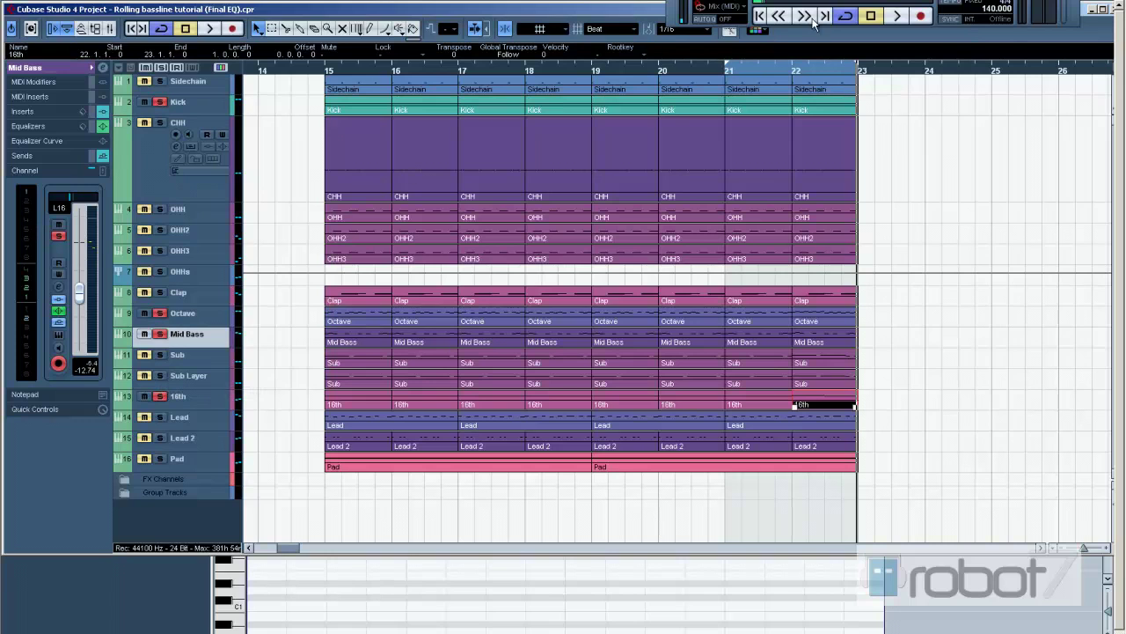
{"action": "left_click", "coordinate": [724, 70]}
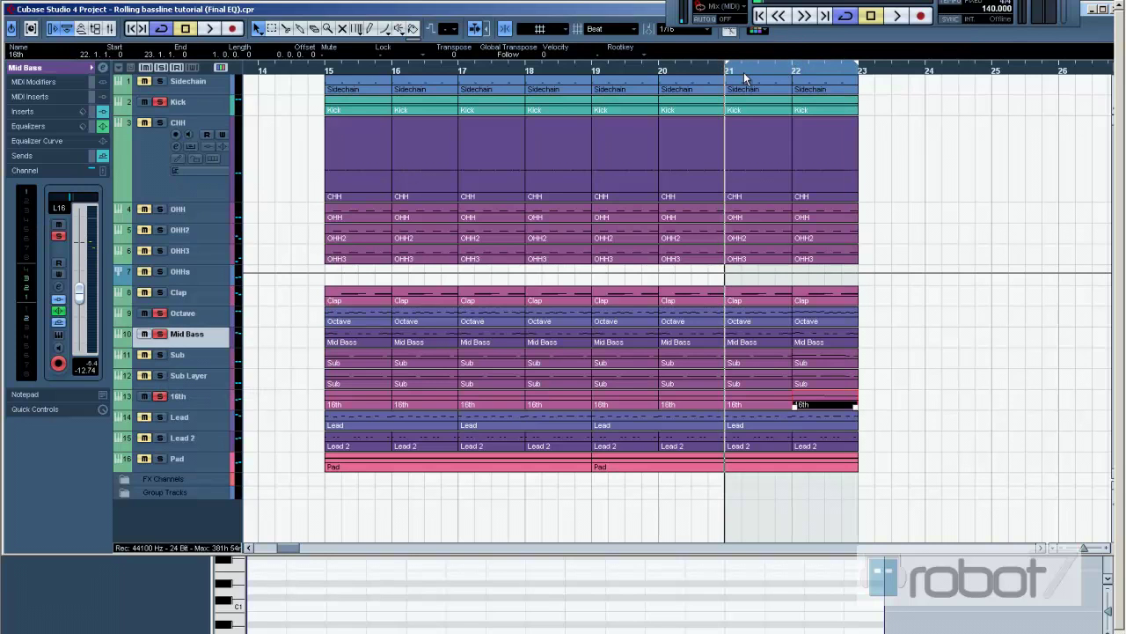
{"action": "key", "text": "space"}
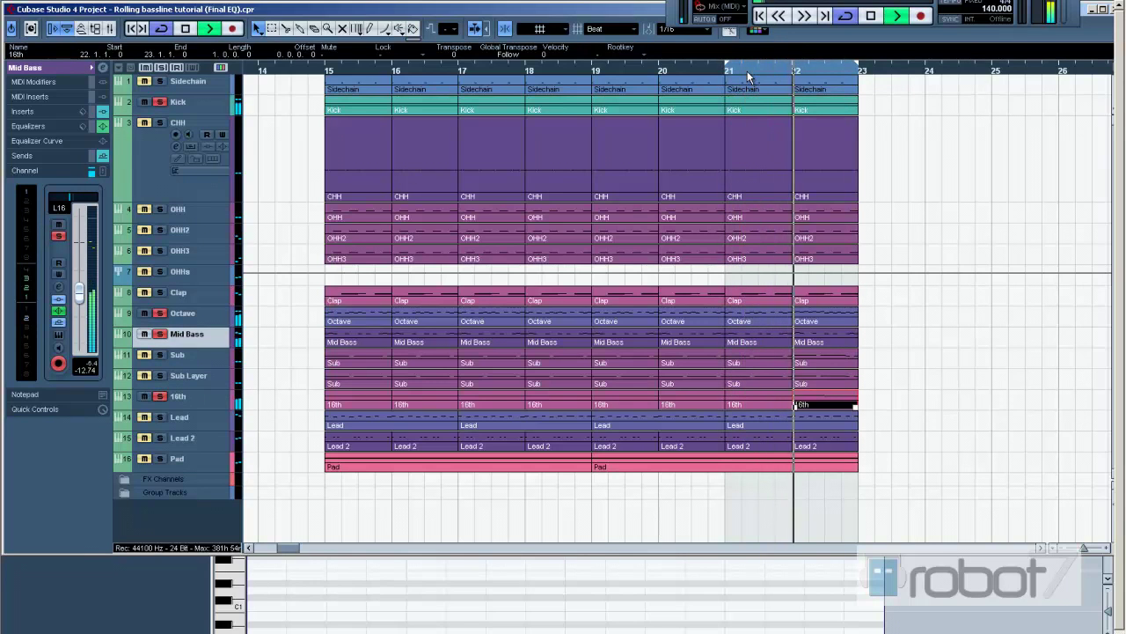
{"action": "key", "text": "space"}
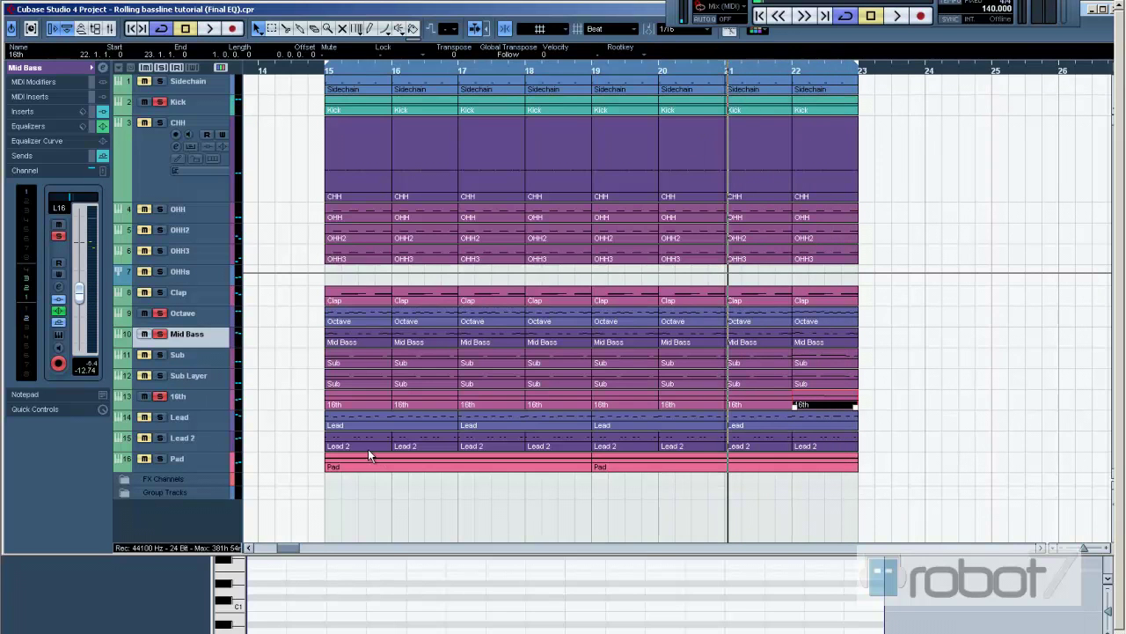
Deactivate all solo states and play the first section from bar 2.
{"action": "left_click_drag", "start_coordinate": [287, 546], "coordinate": [265, 546]}
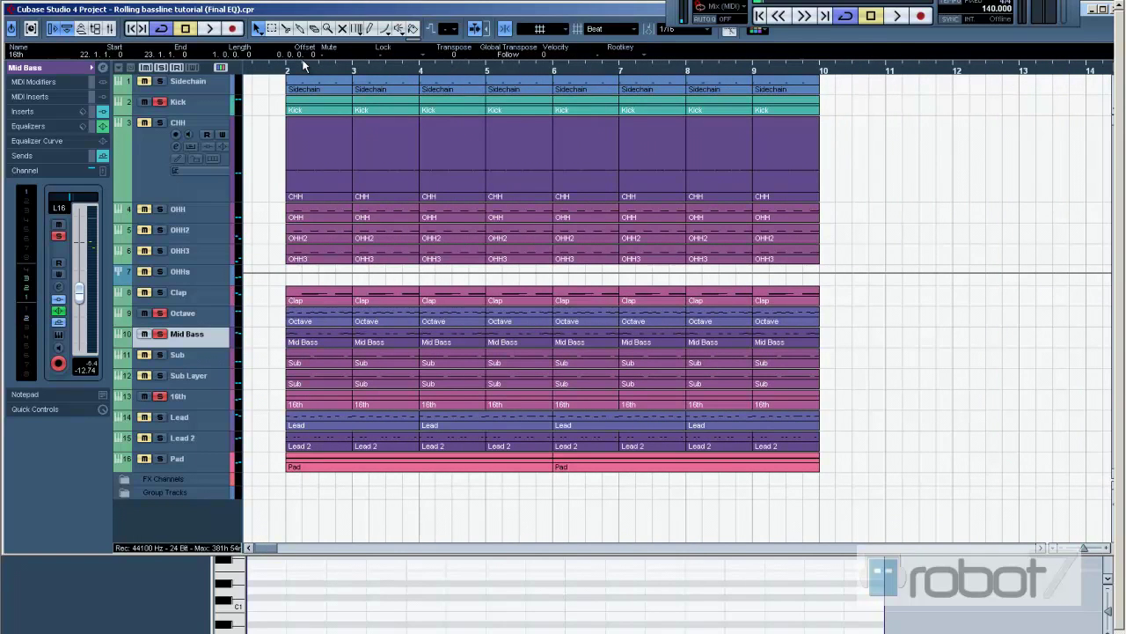
{"action": "left_click", "coordinate": [161, 68]}
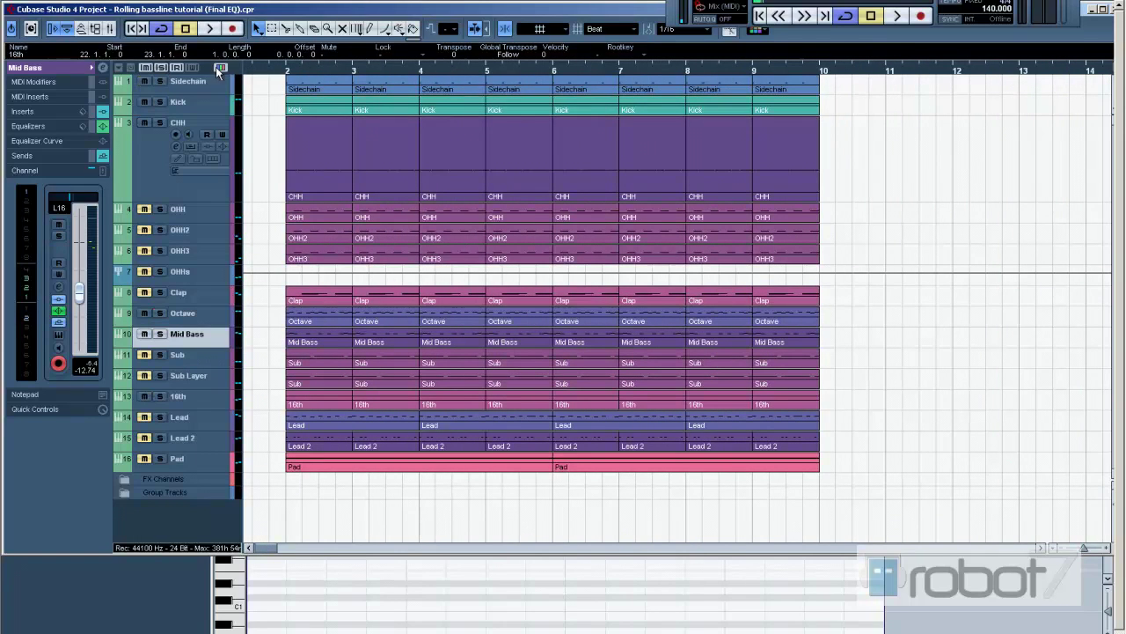
{"action": "left_click", "coordinate": [286, 71]}
{"action": "key", "text": "space"}
{"action": "key", "text": "space"}
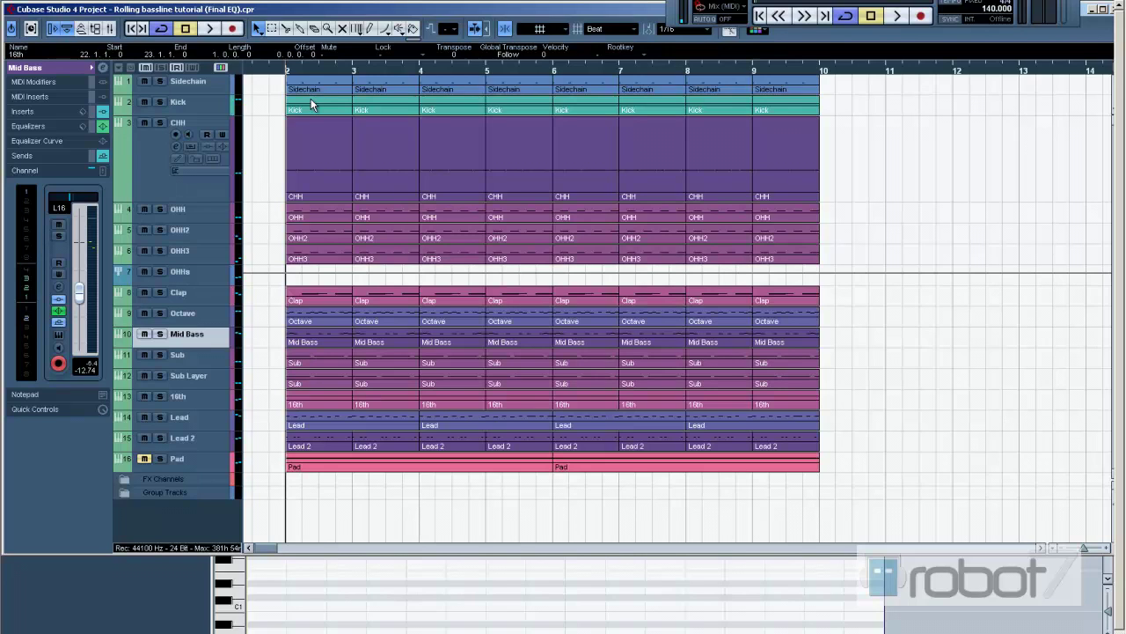
Compare the two leads from bar 2 by soloing Lead 2, switching the solo to Lead, and adding Lead 2 back.
{"action": "left_click", "coordinate": [160, 438]}
{"action": "key", "text": "space"}
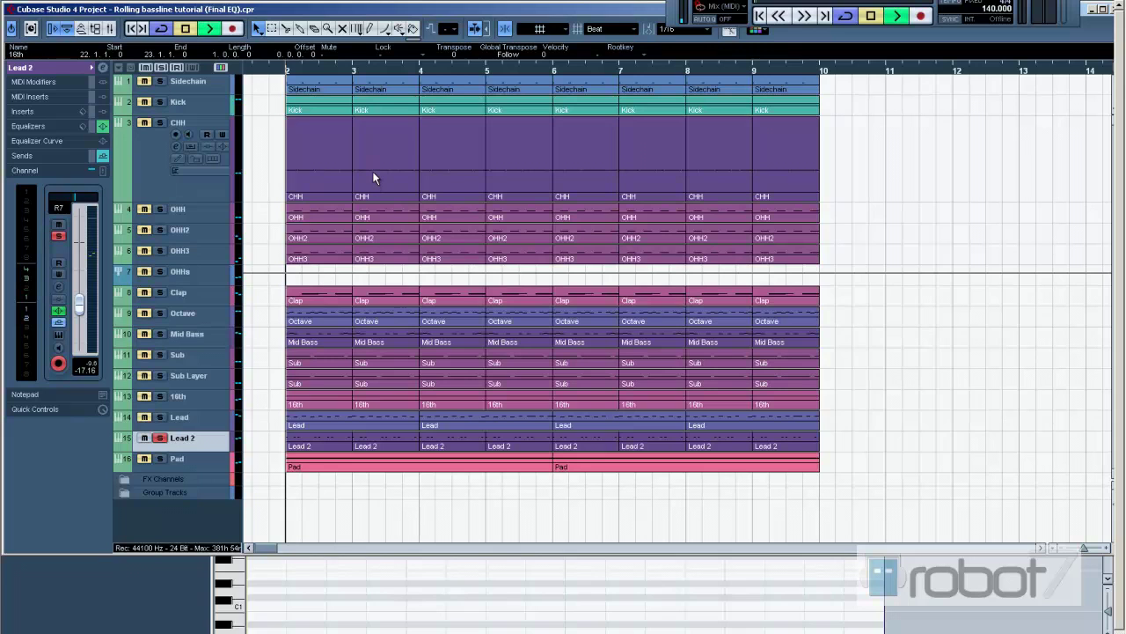
{"action": "left_click", "coordinate": [161, 417]}
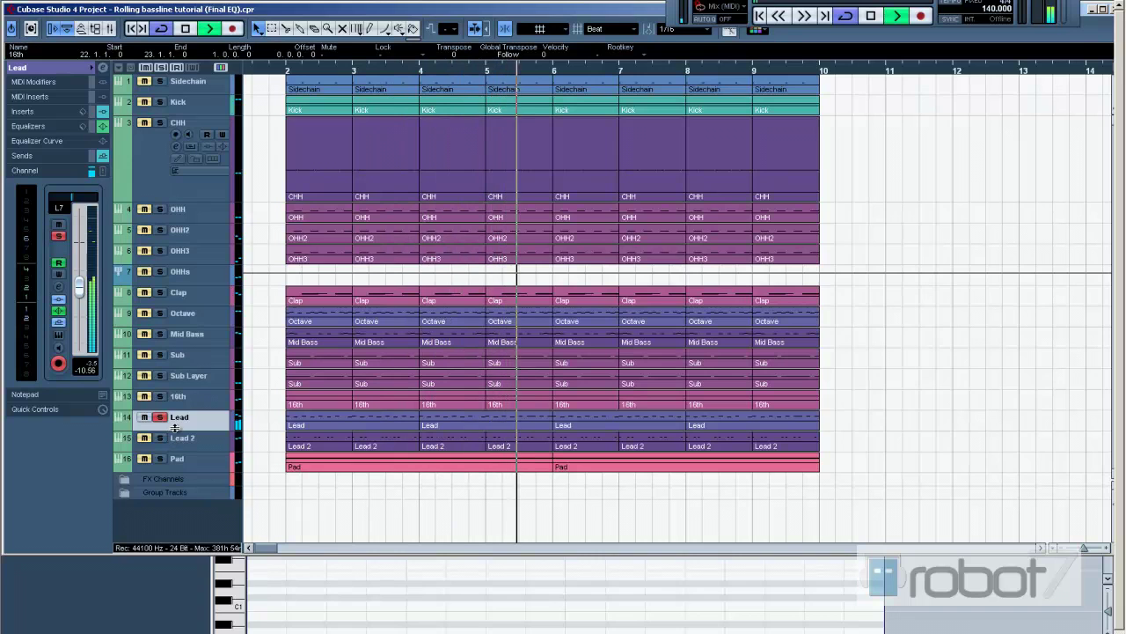
{"action": "left_click", "coordinate": [160, 437]}
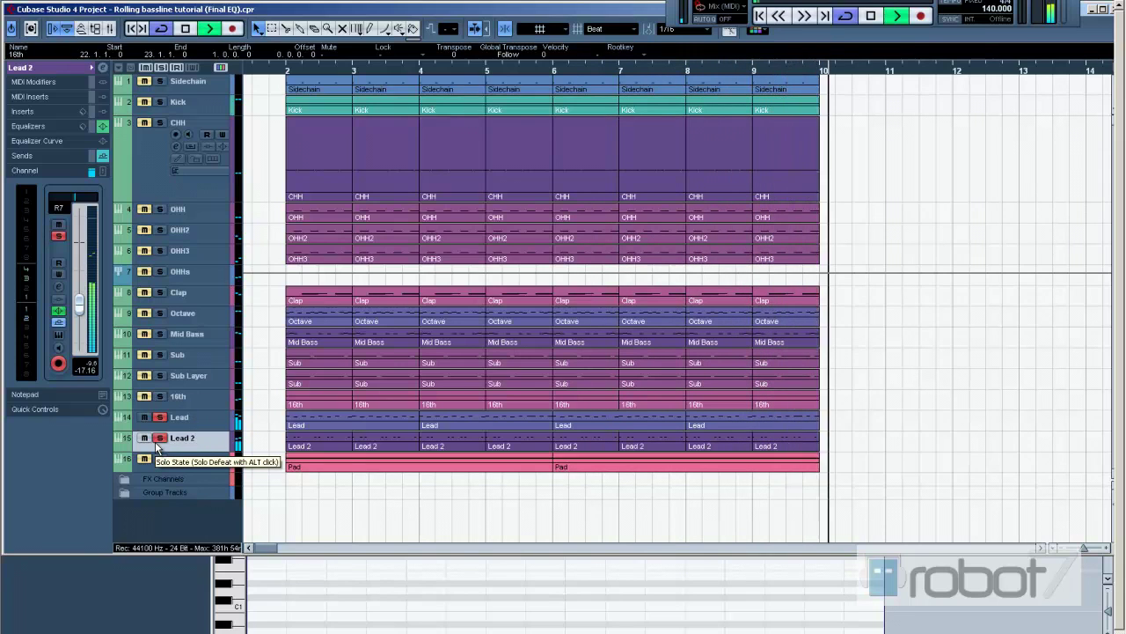
{"action": "key", "text": "space"}
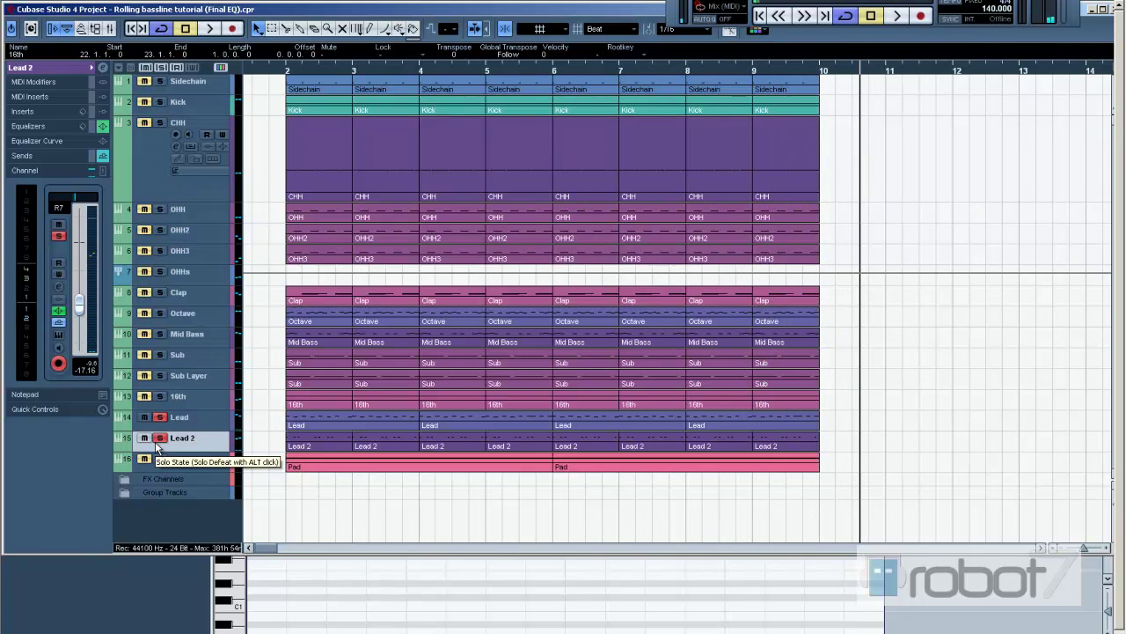